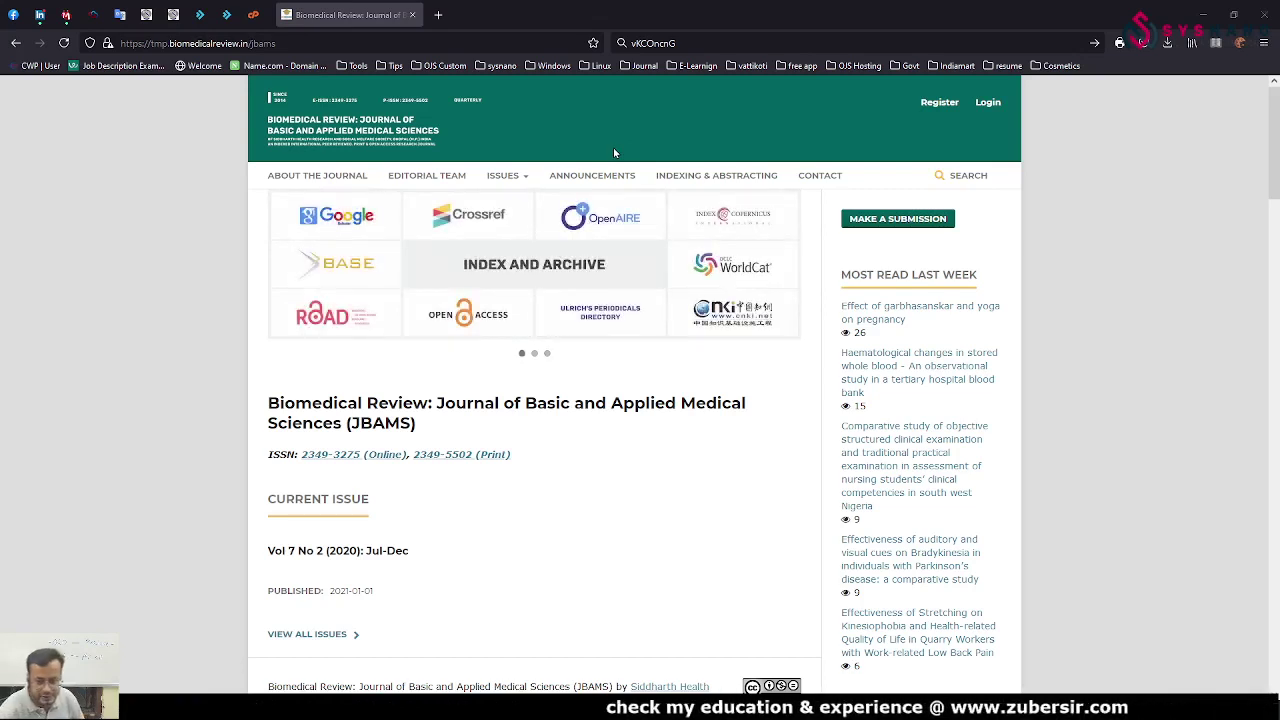
- Open the login page at tmp.biomedicalreview.in/jbams/login and log in with the saved administrator credentials
click(336, 40)
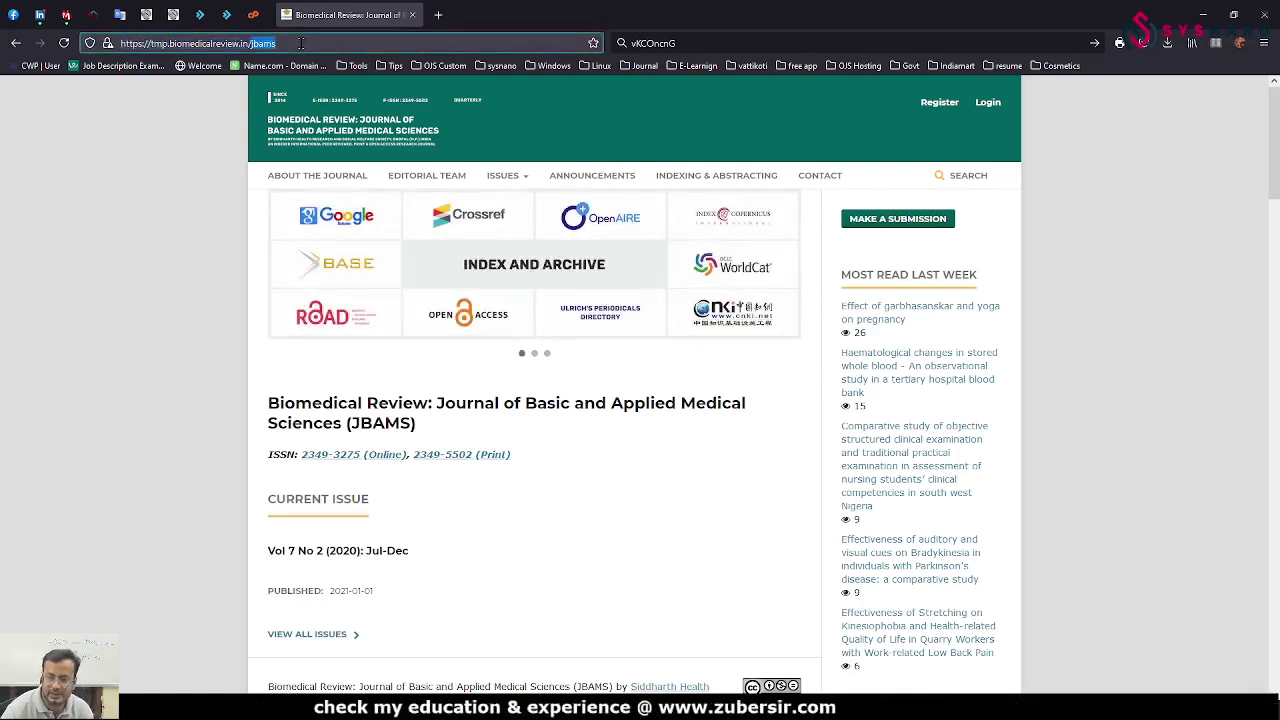
key(Return)
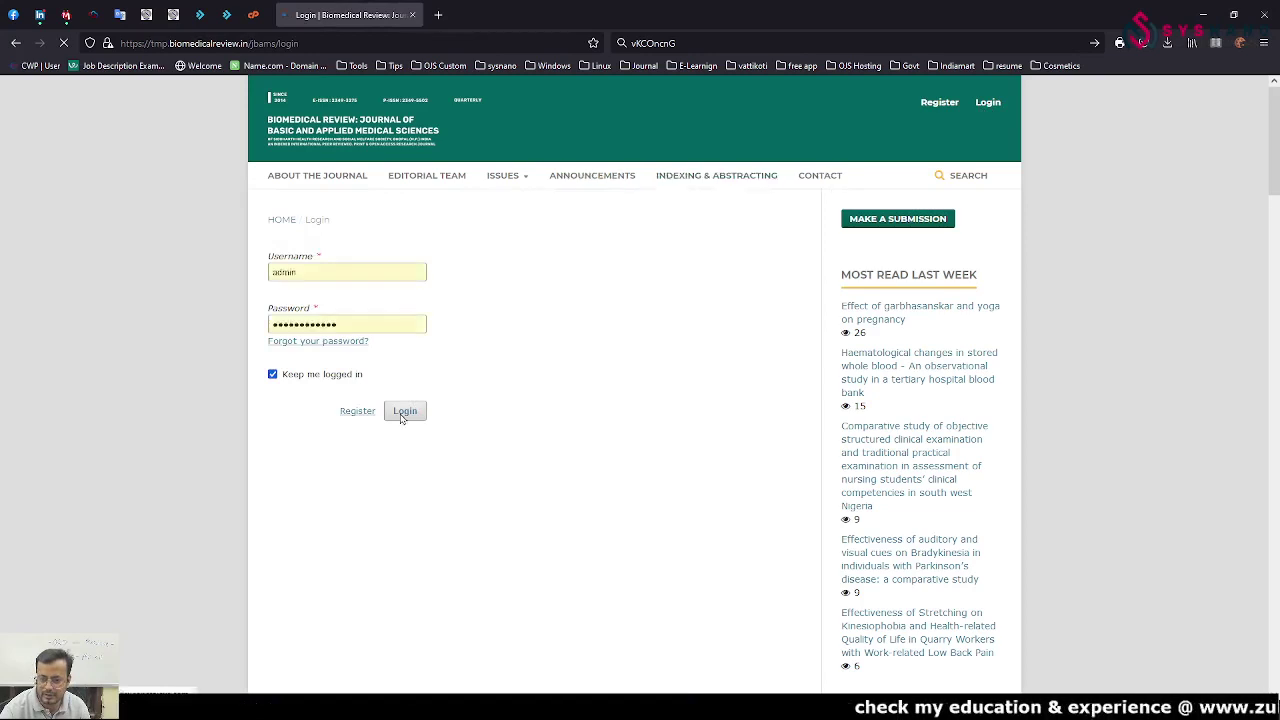
click(401, 418)
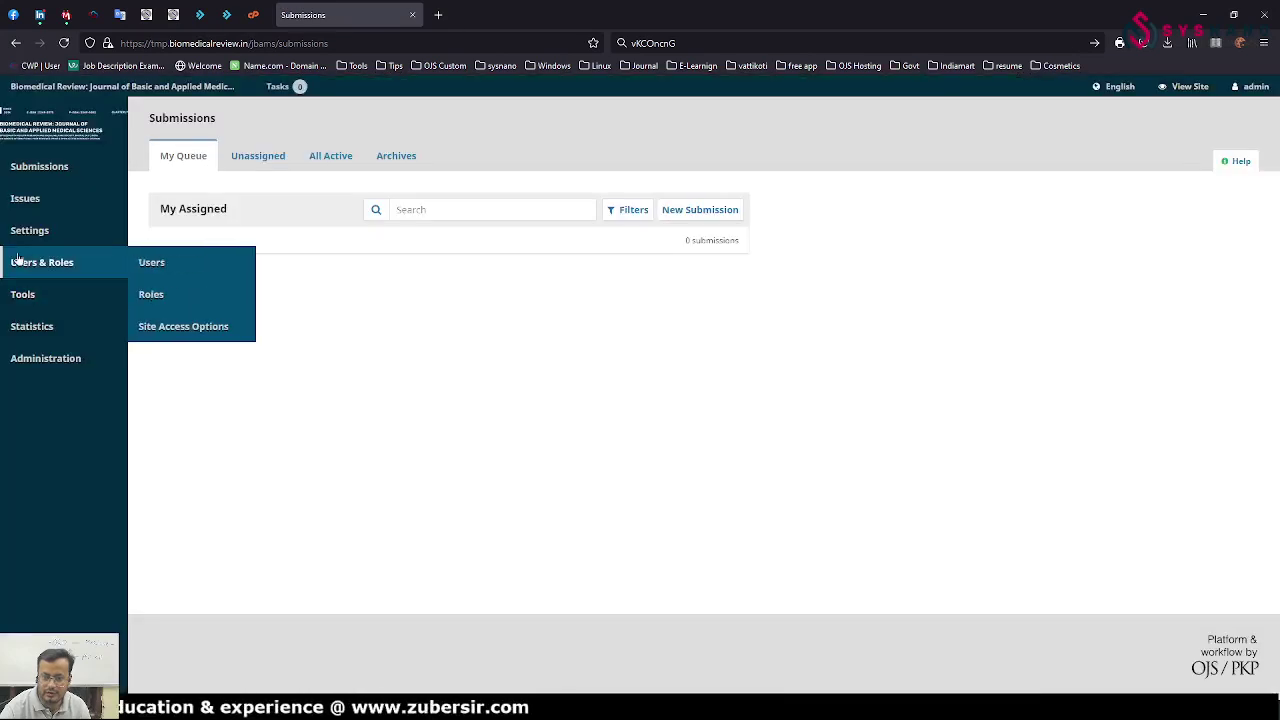
- In the journal's website appearance settings, change the theme to Default Theme and save the changes
click(143, 266)
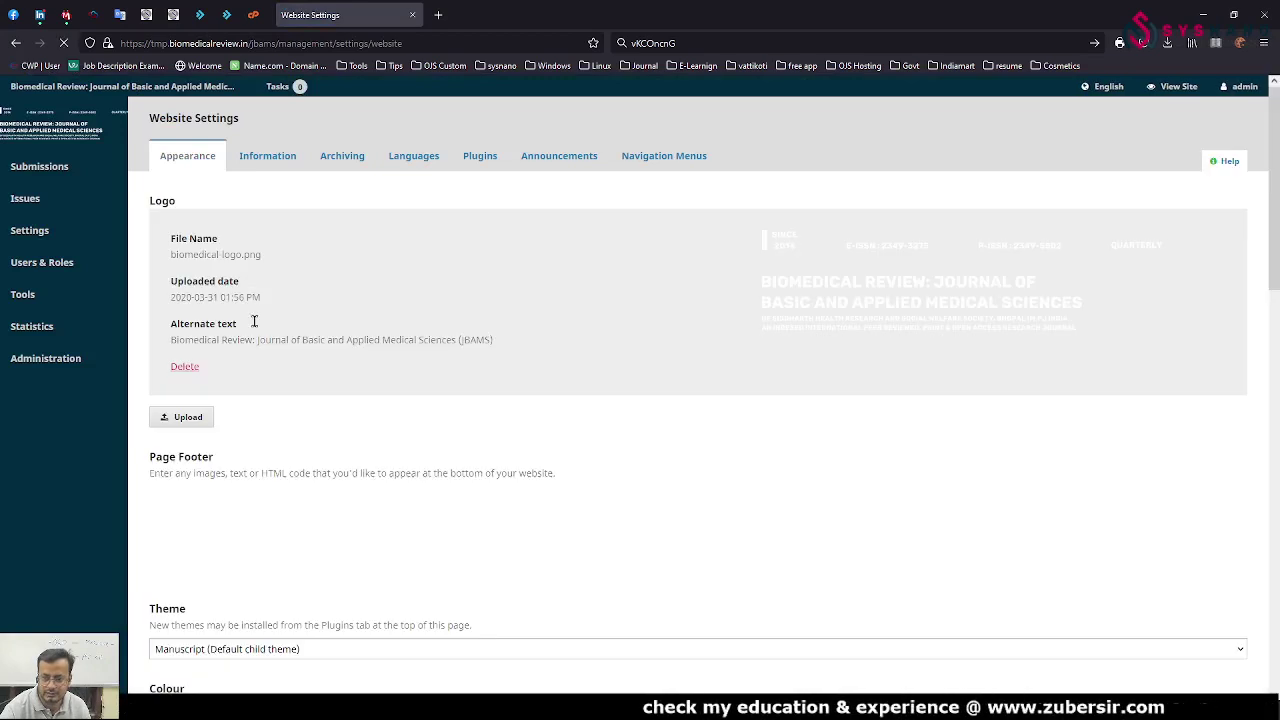
scroll(254, 323, down, 3)
scroll(294, 368, up, 1)
scroll(294, 368, down, 1)
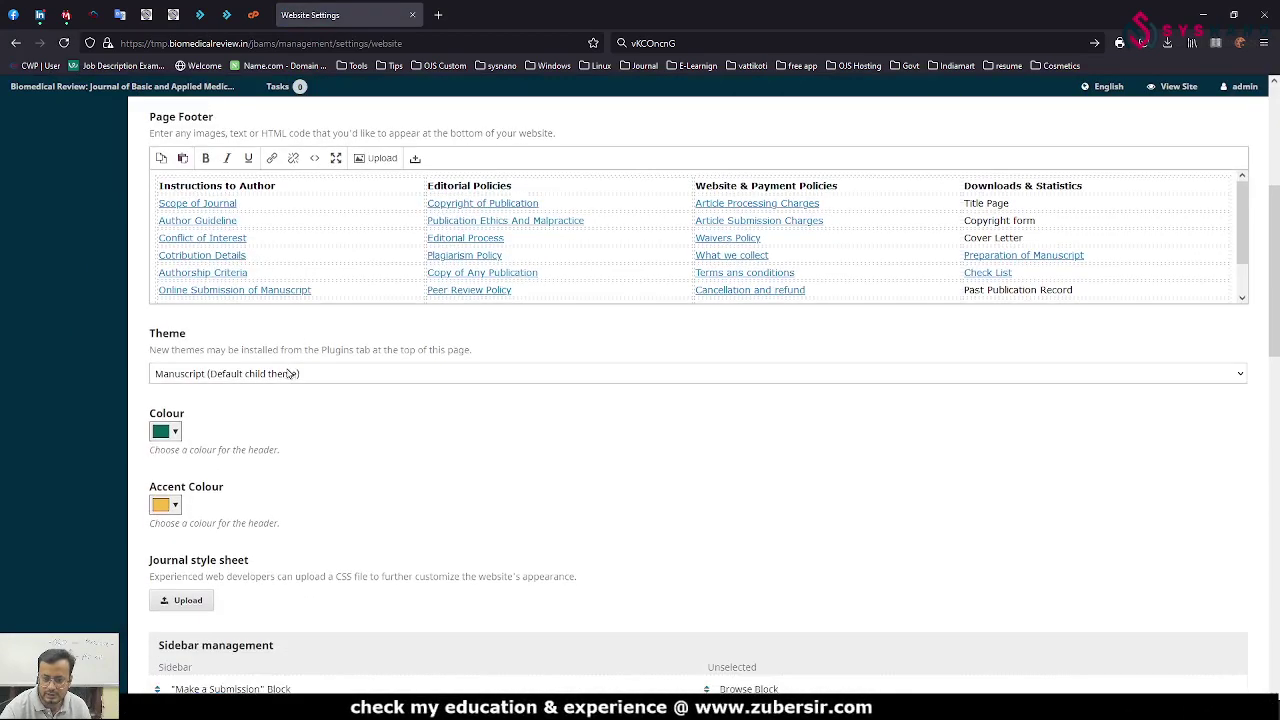
click(285, 374)
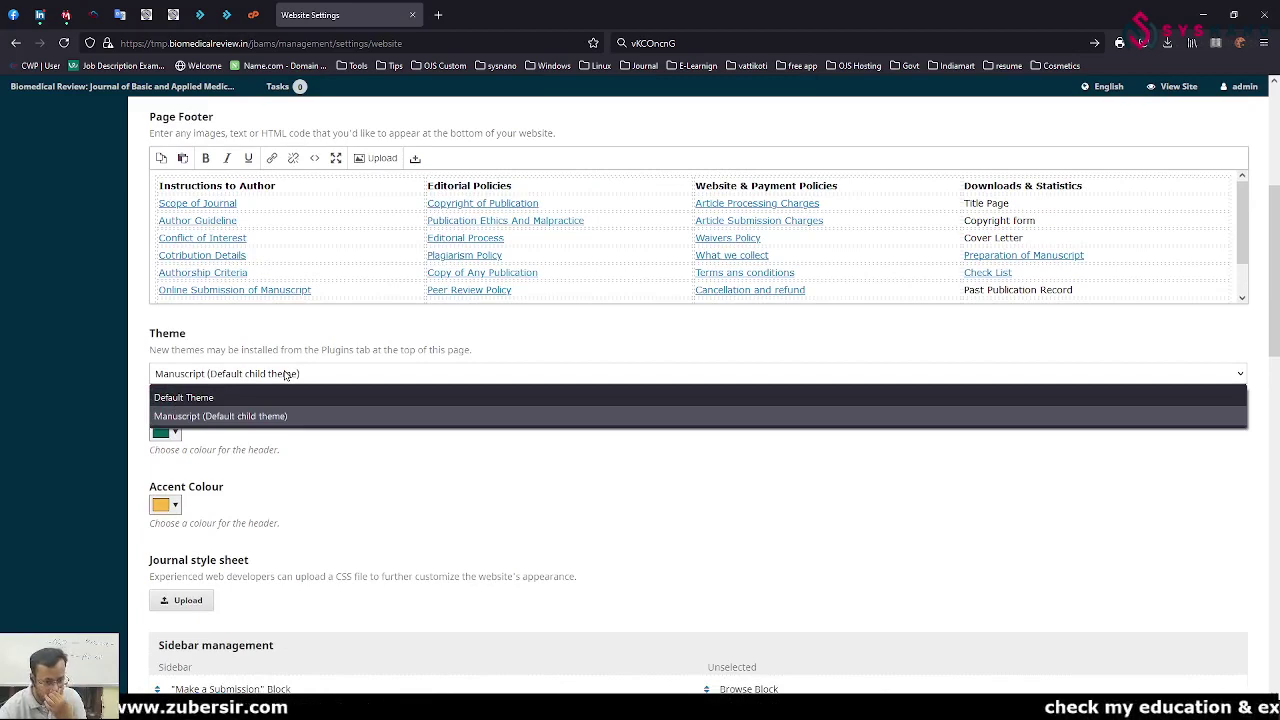
click(259, 397)
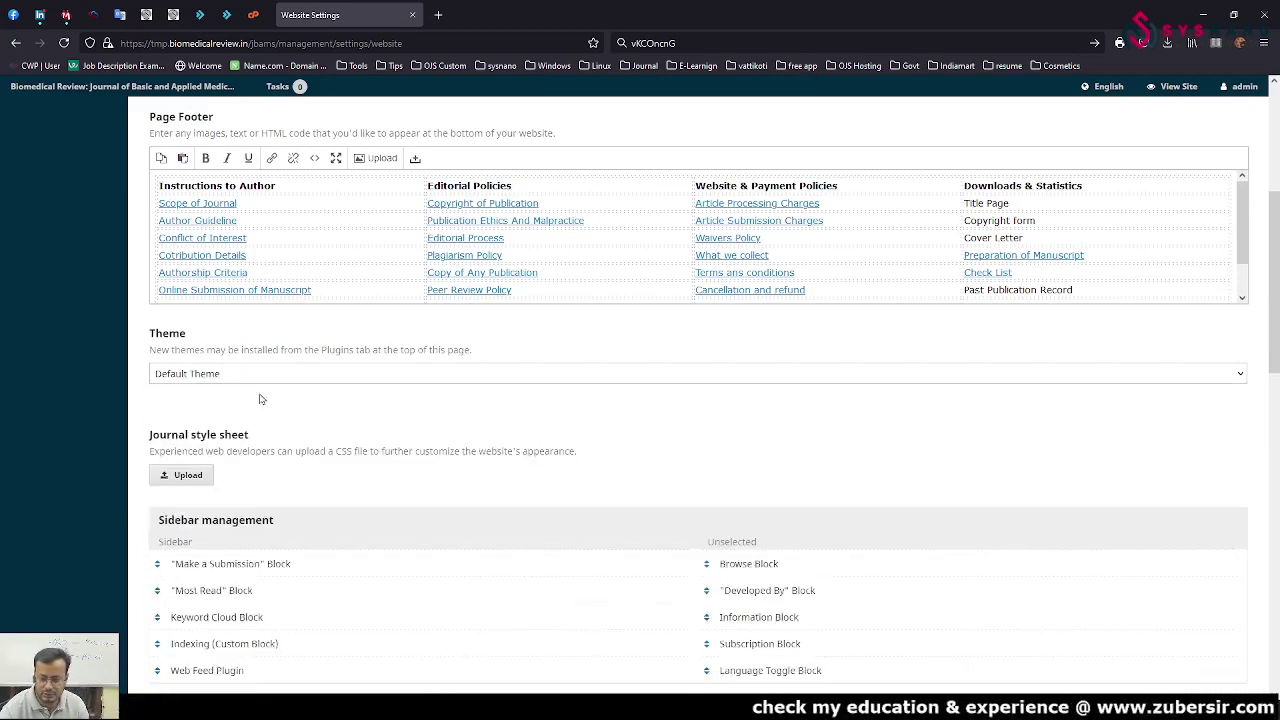
scroll(420, 442, down, 10)
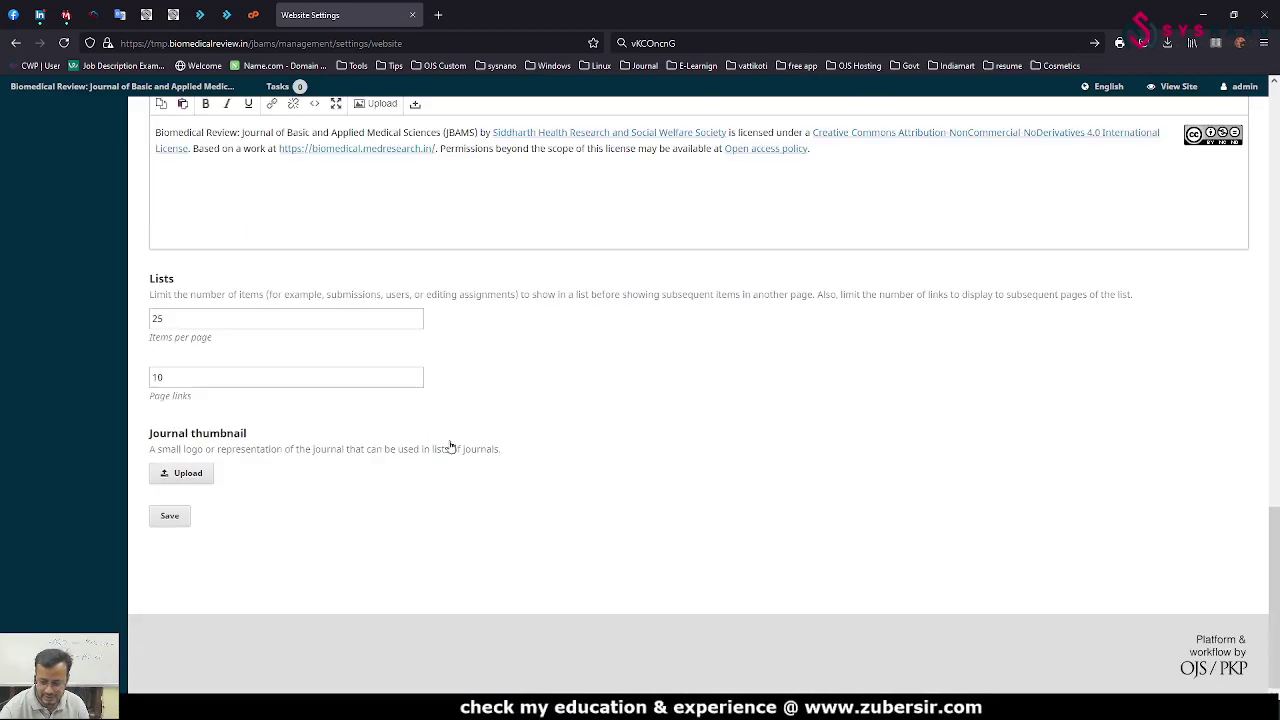
scroll(340, 468, up, 4)
scroll(351, 463, down, 4)
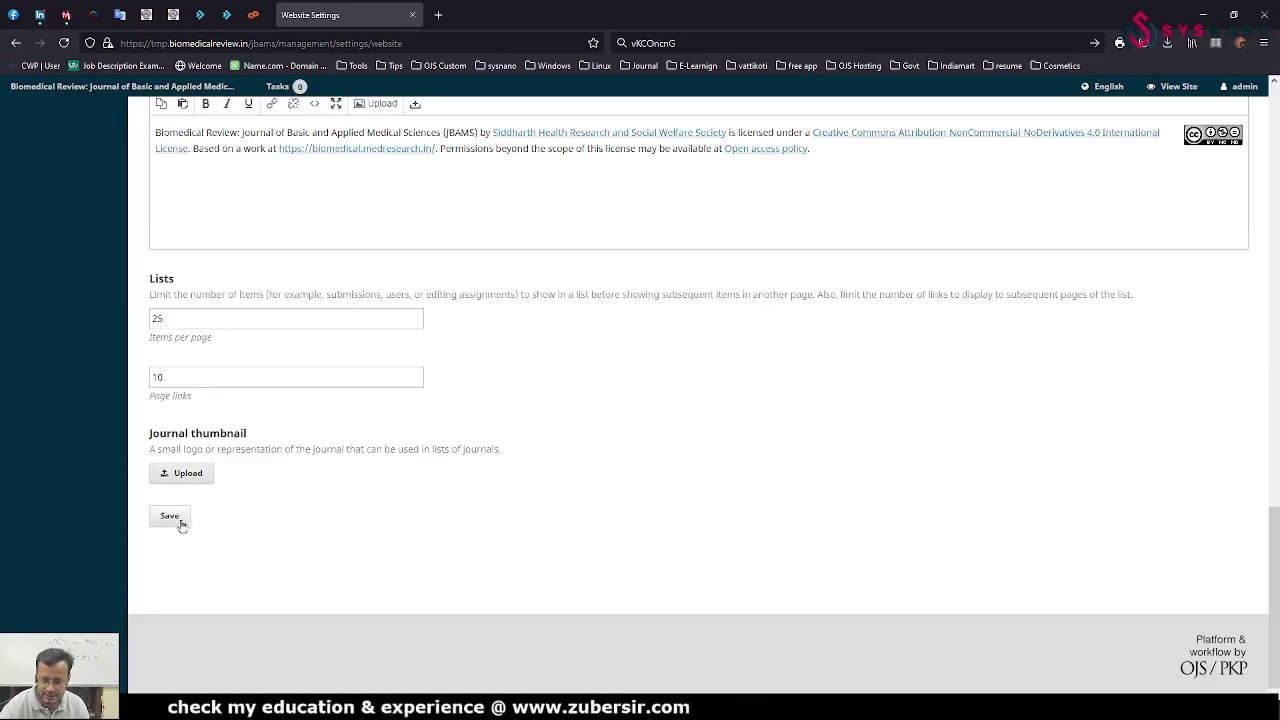
scroll(522, 395, up, 6)
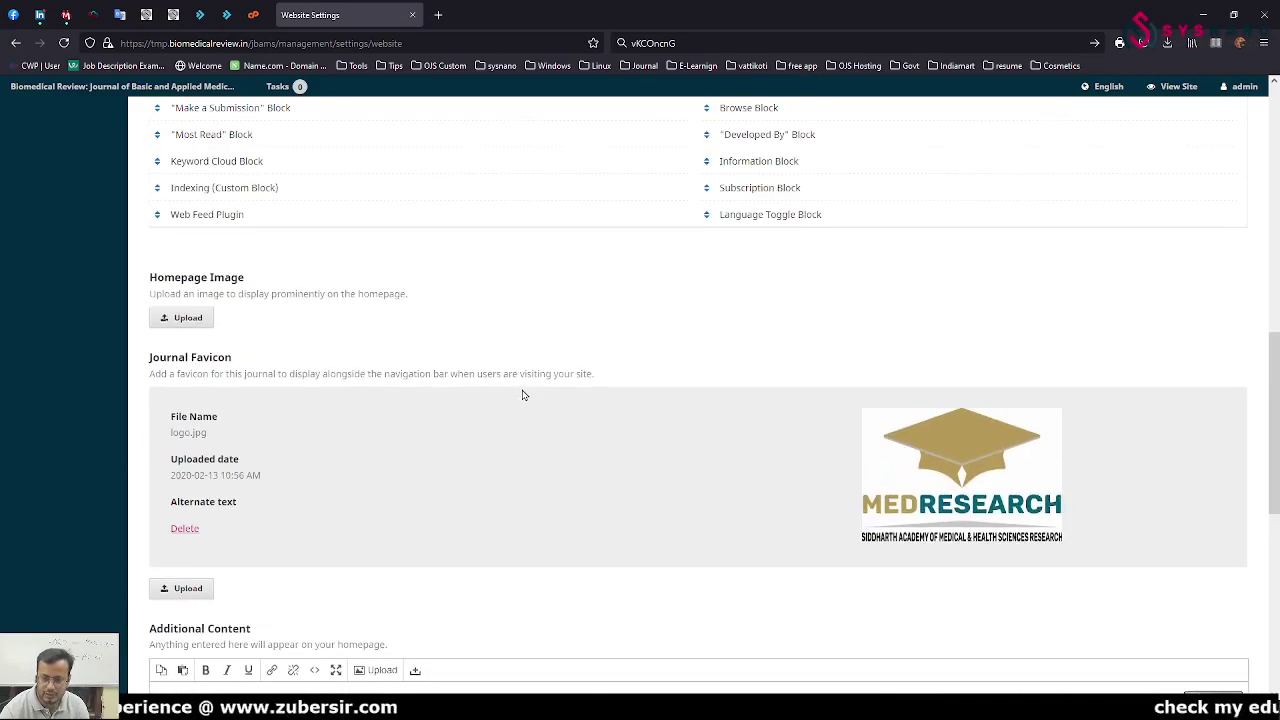
scroll(522, 395, up, 3)
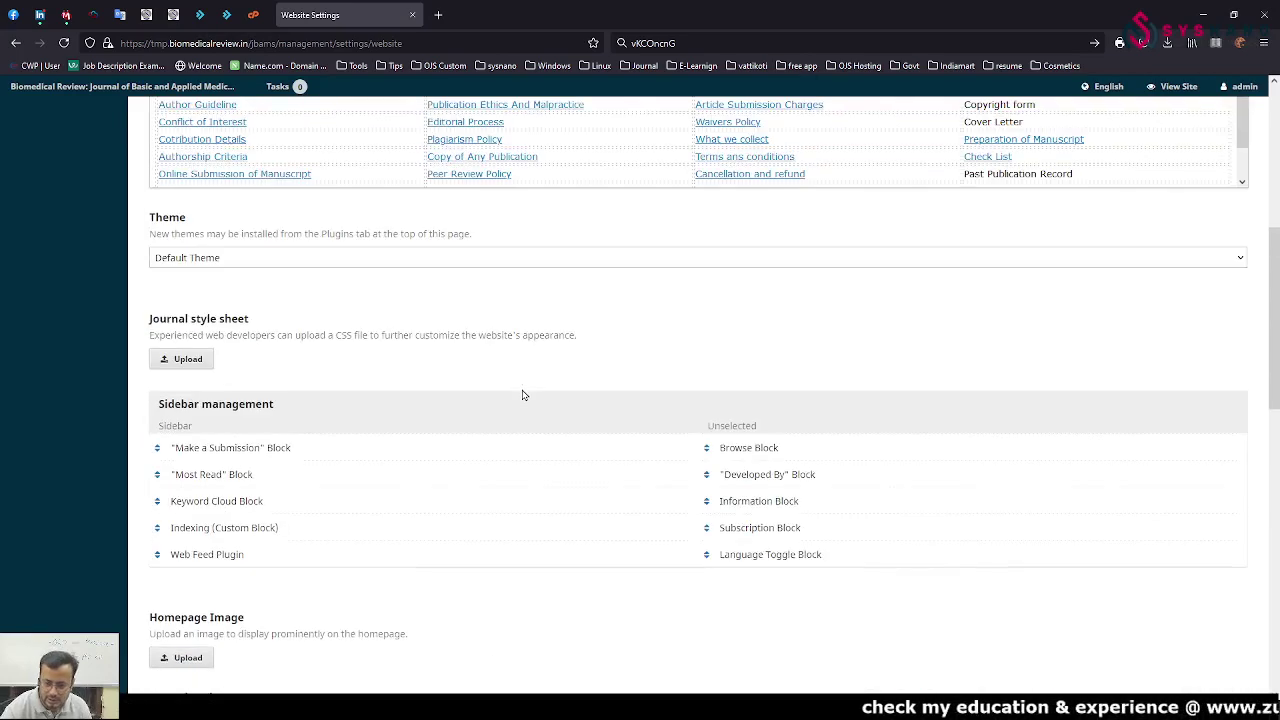
scroll(522, 395, up, 5)
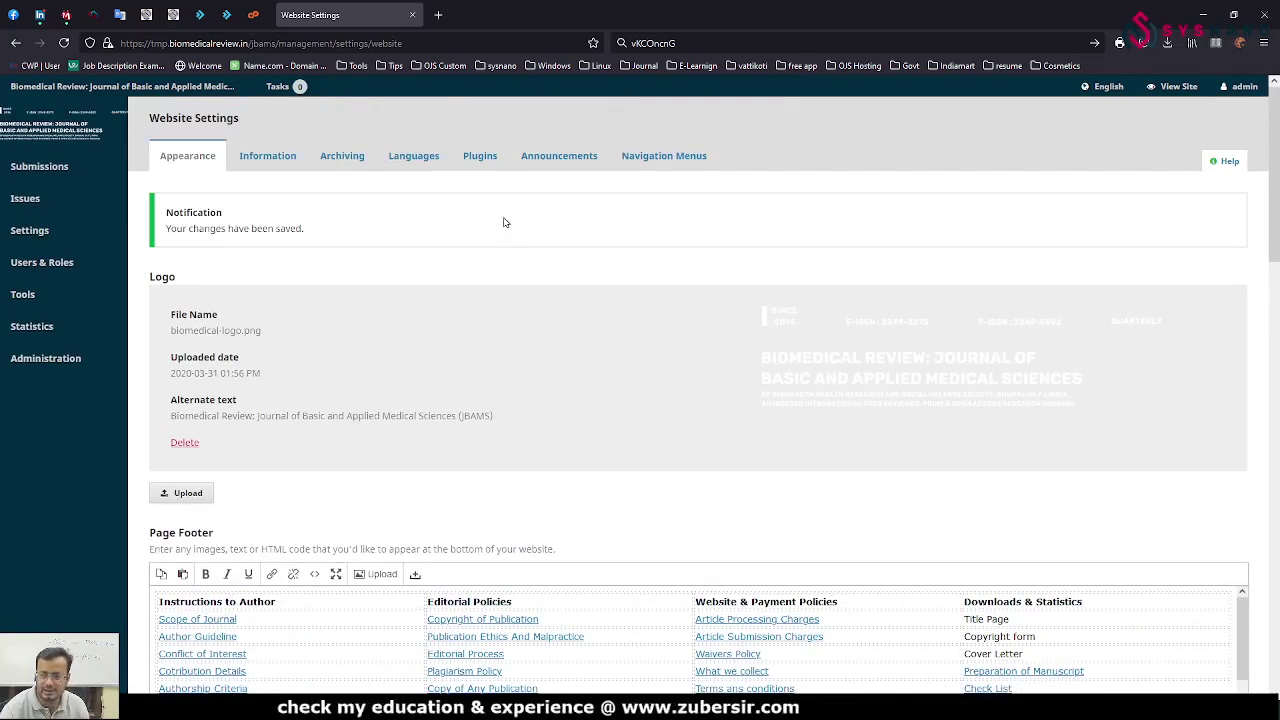
- Review the journal's installed plugins and which of them are enabled
click(480, 157)
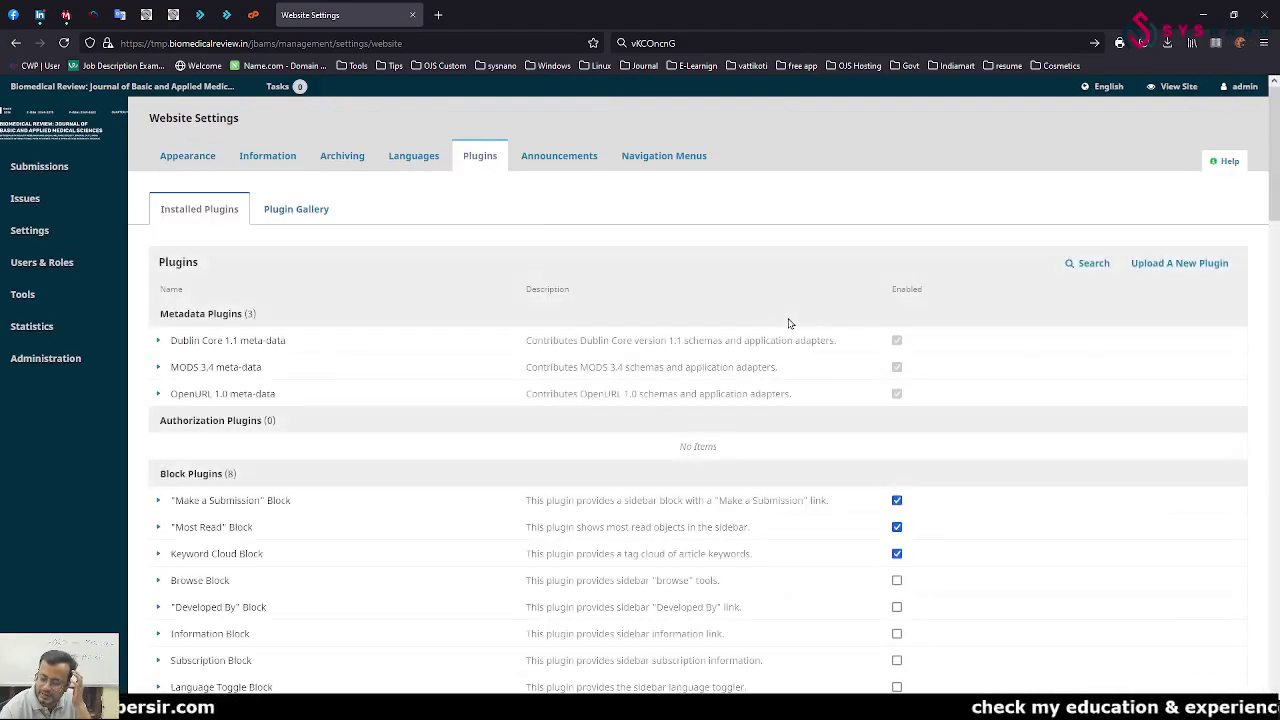
scroll(789, 323, down, 11)
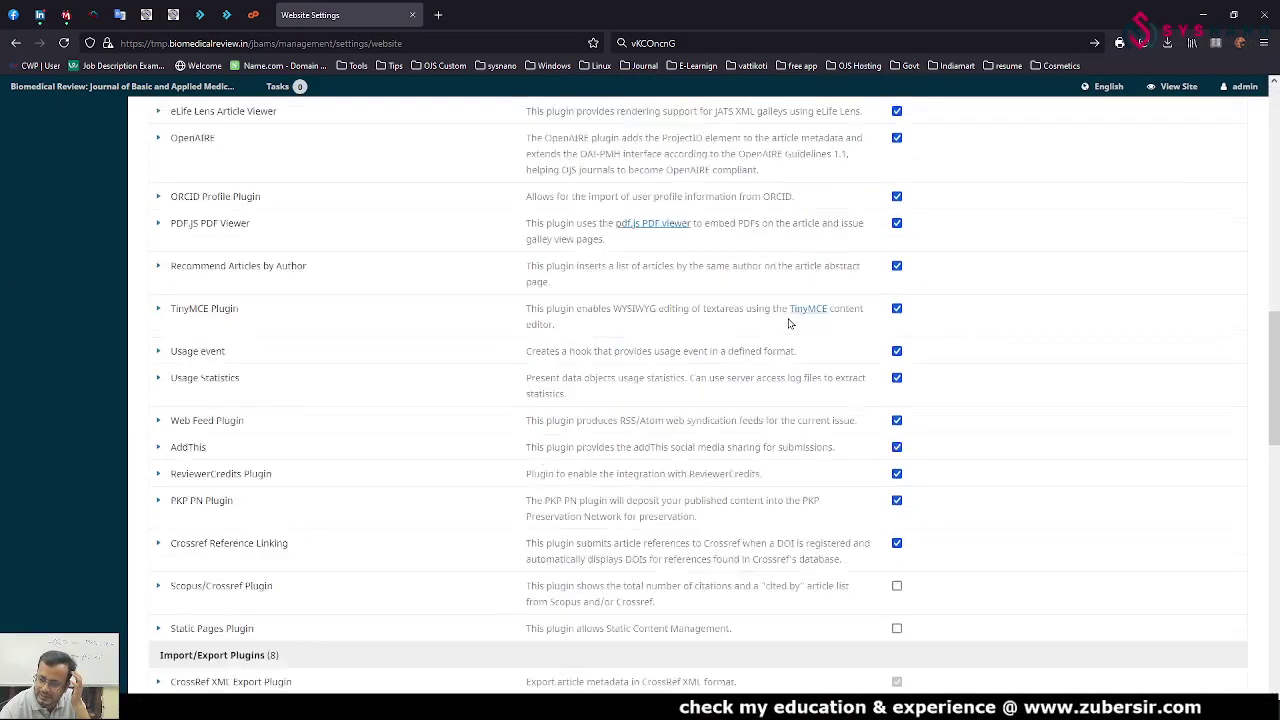
scroll(789, 322, down, 3)
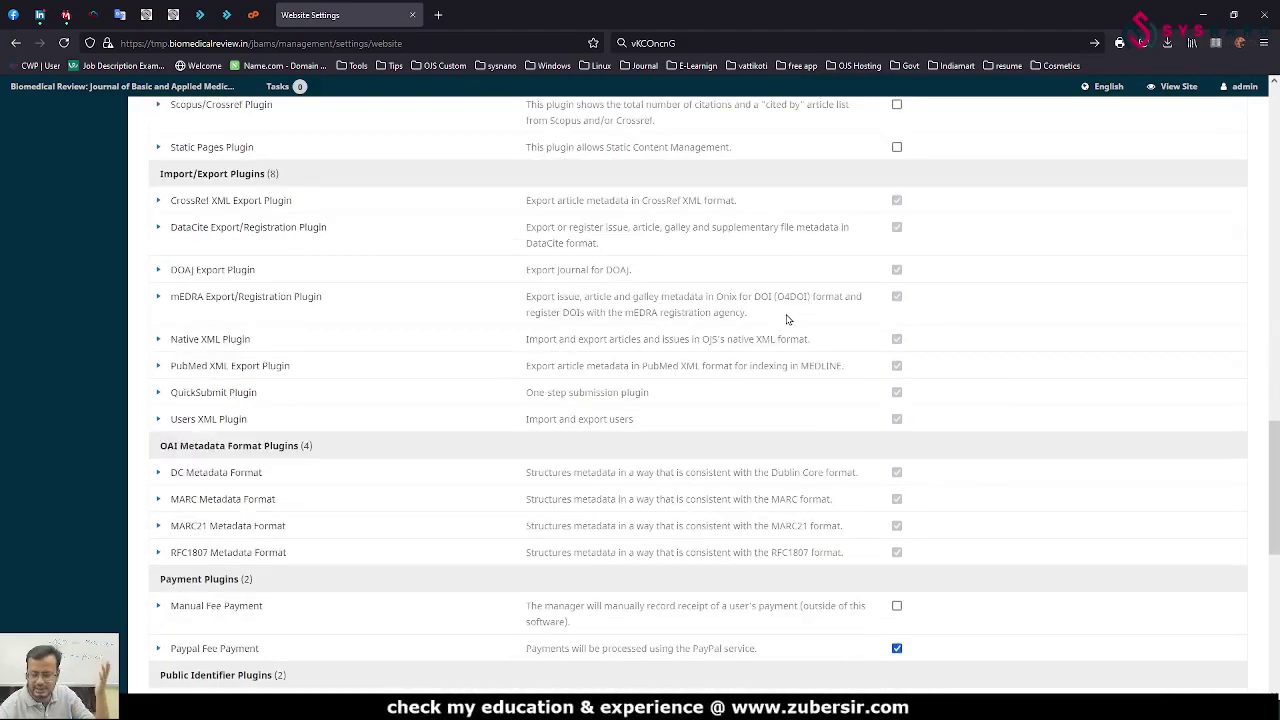
scroll(787, 319, up, 14)
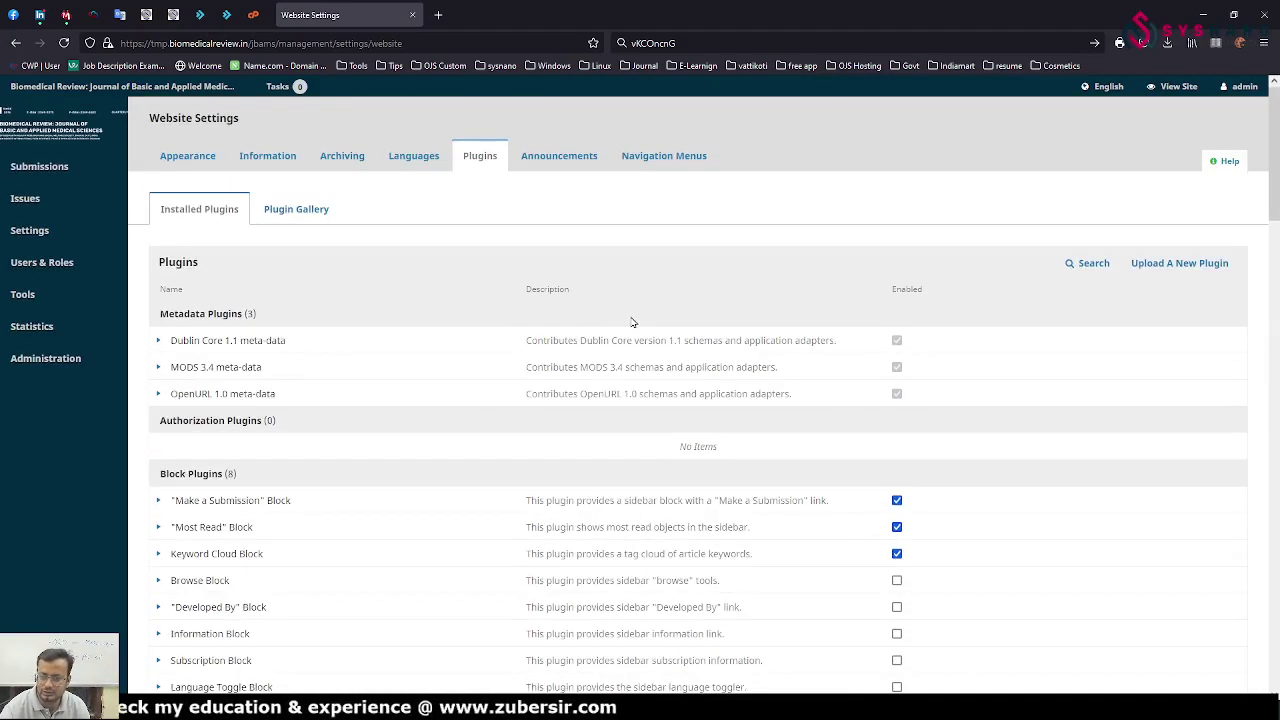
- Clear the template cache from the site administration functions and confirm
click(45, 358)
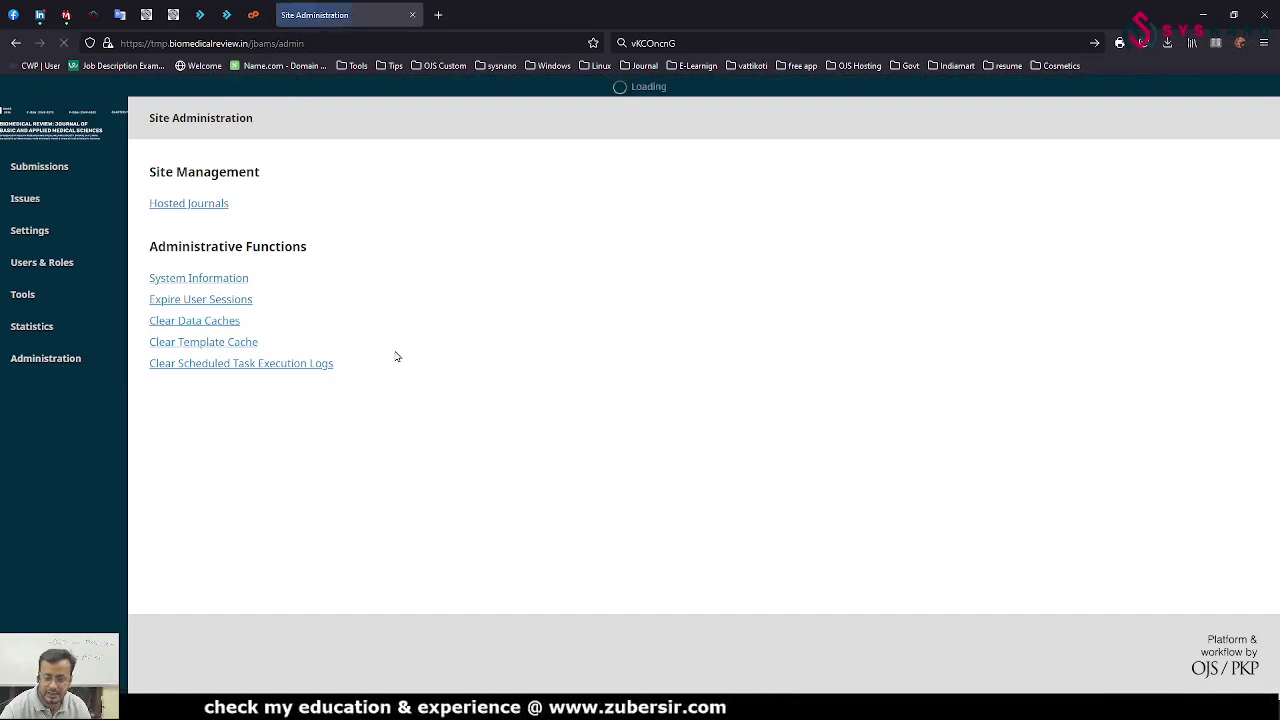
click(244, 343)
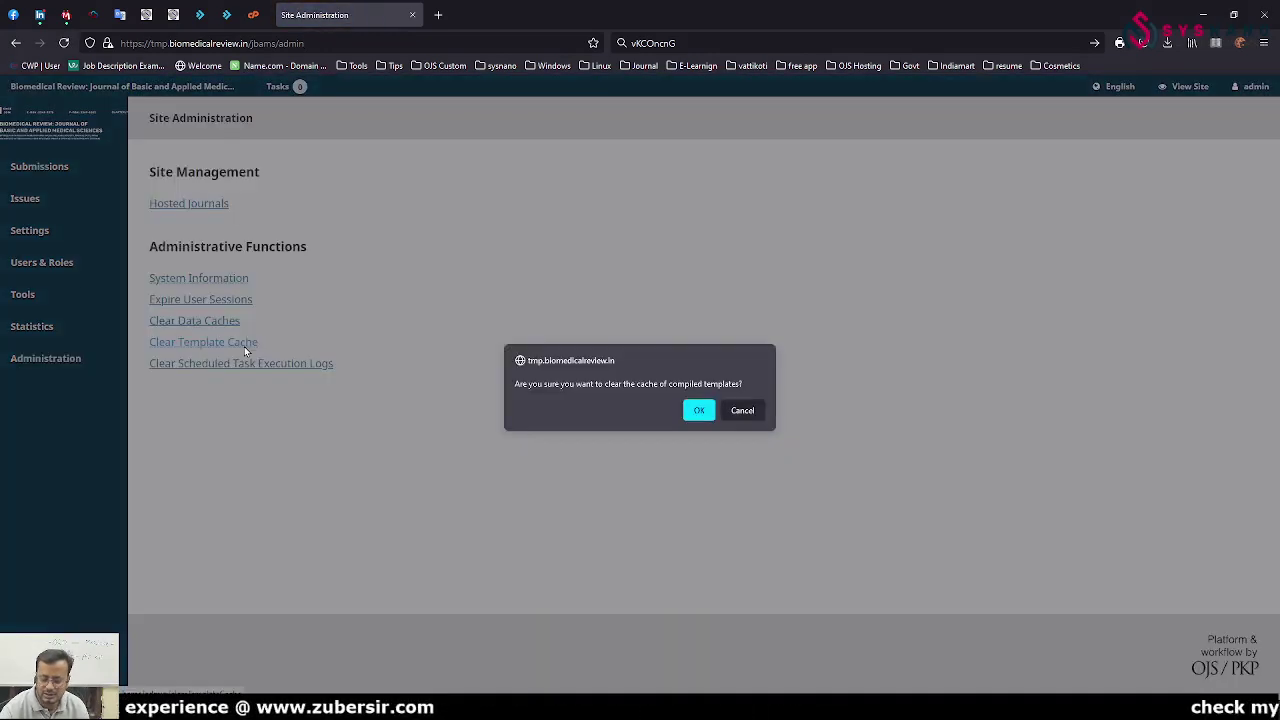
click(699, 412)
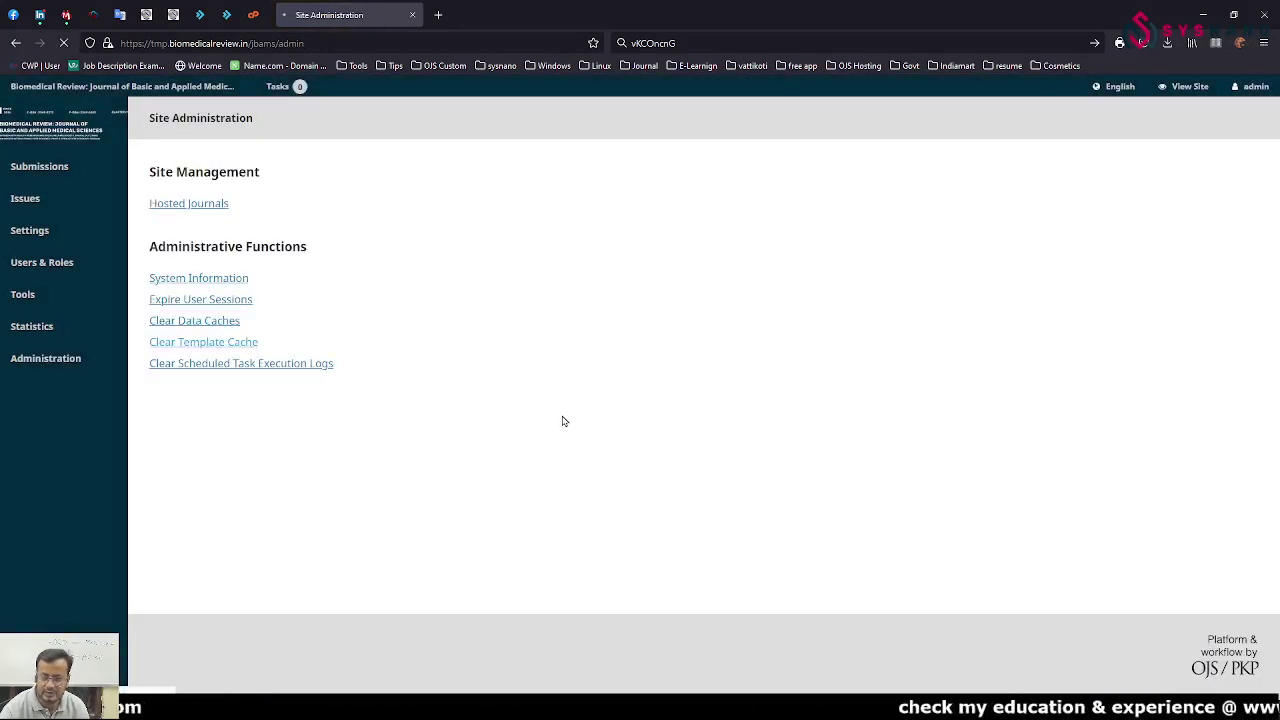
- Clear the scheduled task execution logs and expire all user sessions, confirming both
click(240, 364)
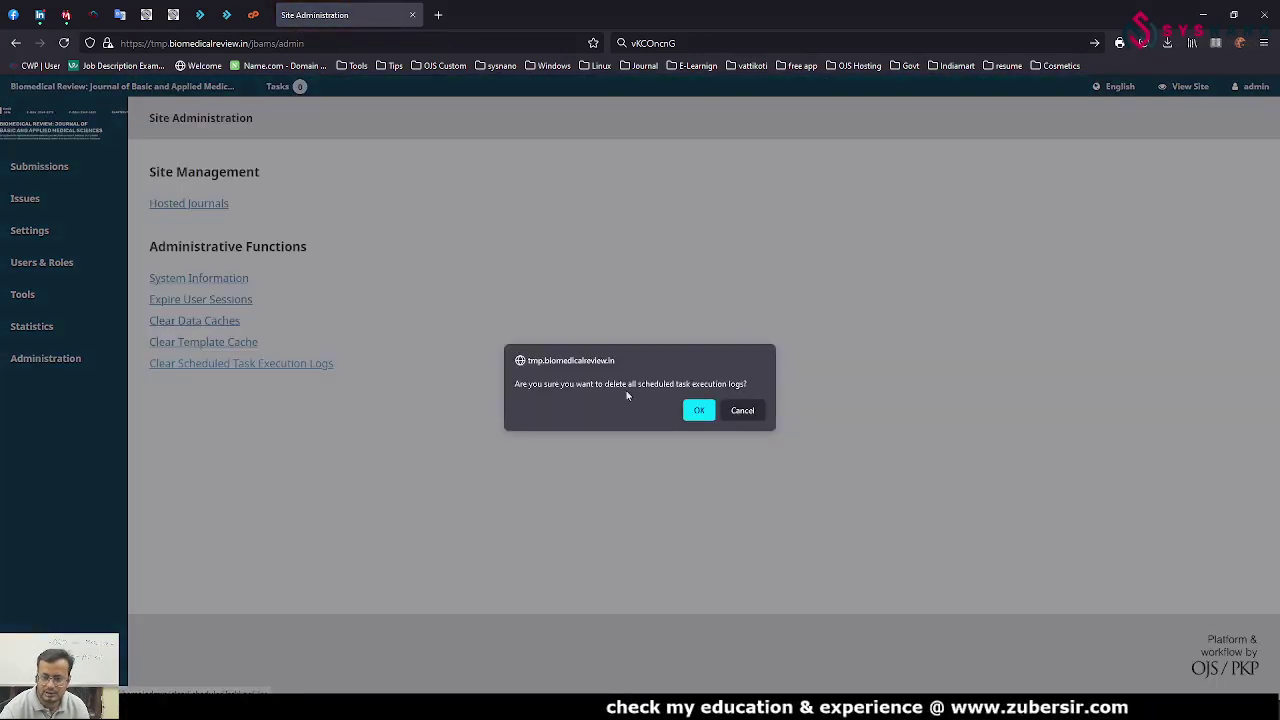
click(692, 411)
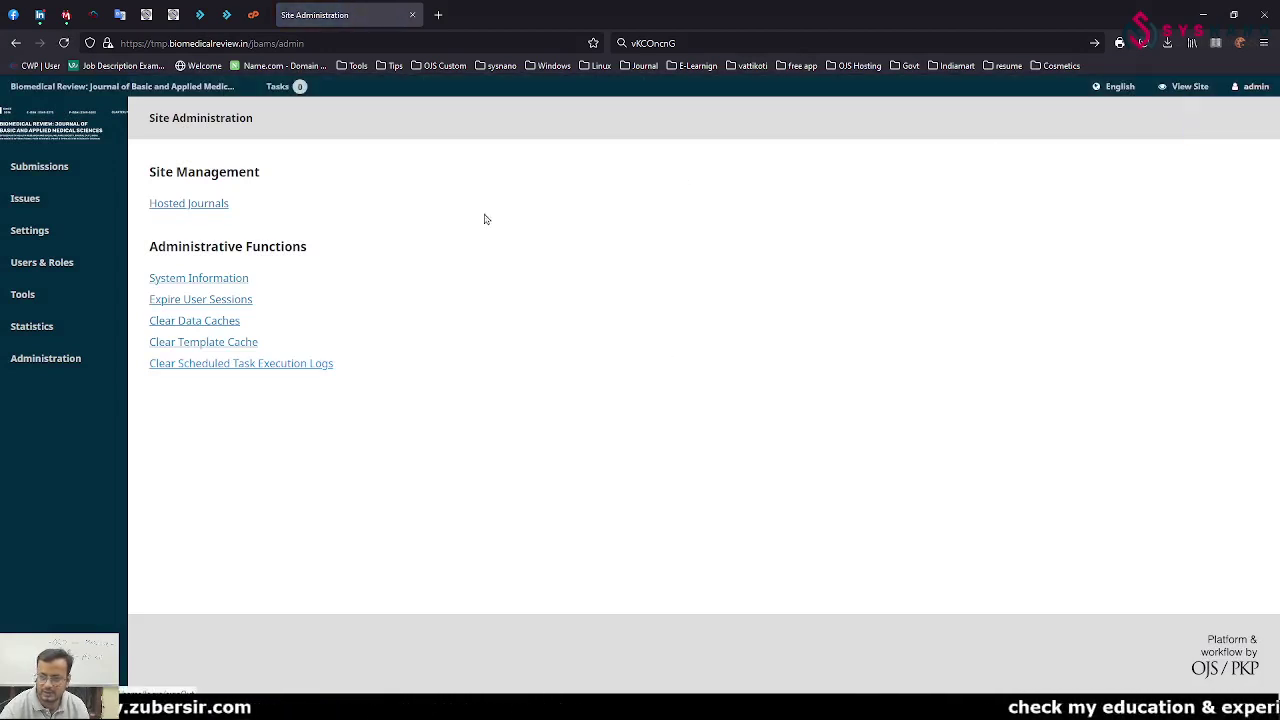
click(217, 299)
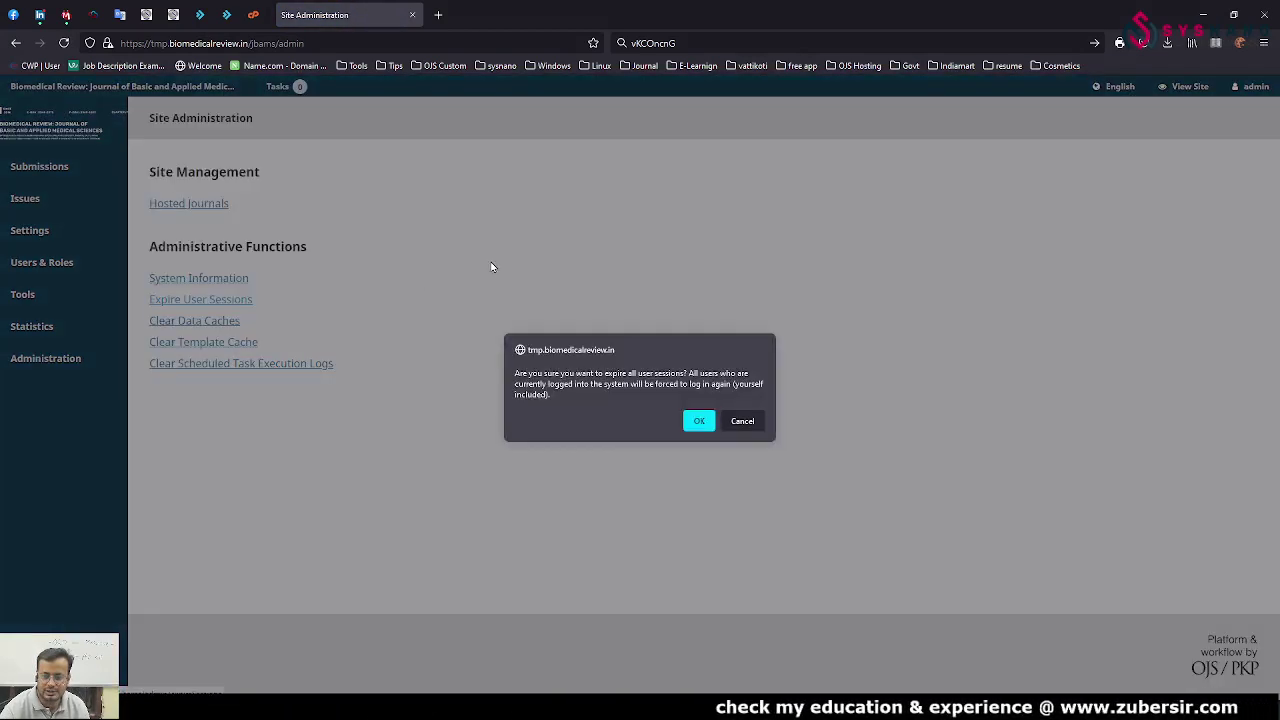
click(700, 422)
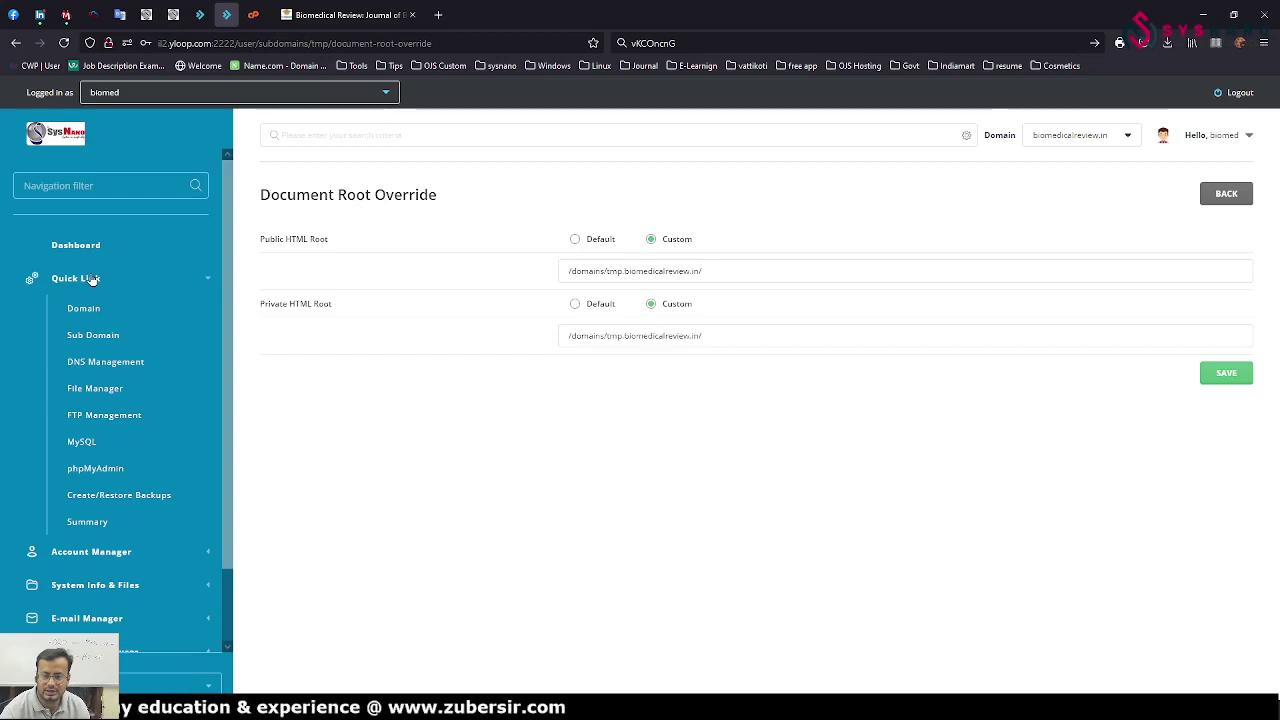
- Switch to the DirectAdmin hosting panel and open the domains/tmp.biomedicalreview.in folder in its file manager
click(91, 279)
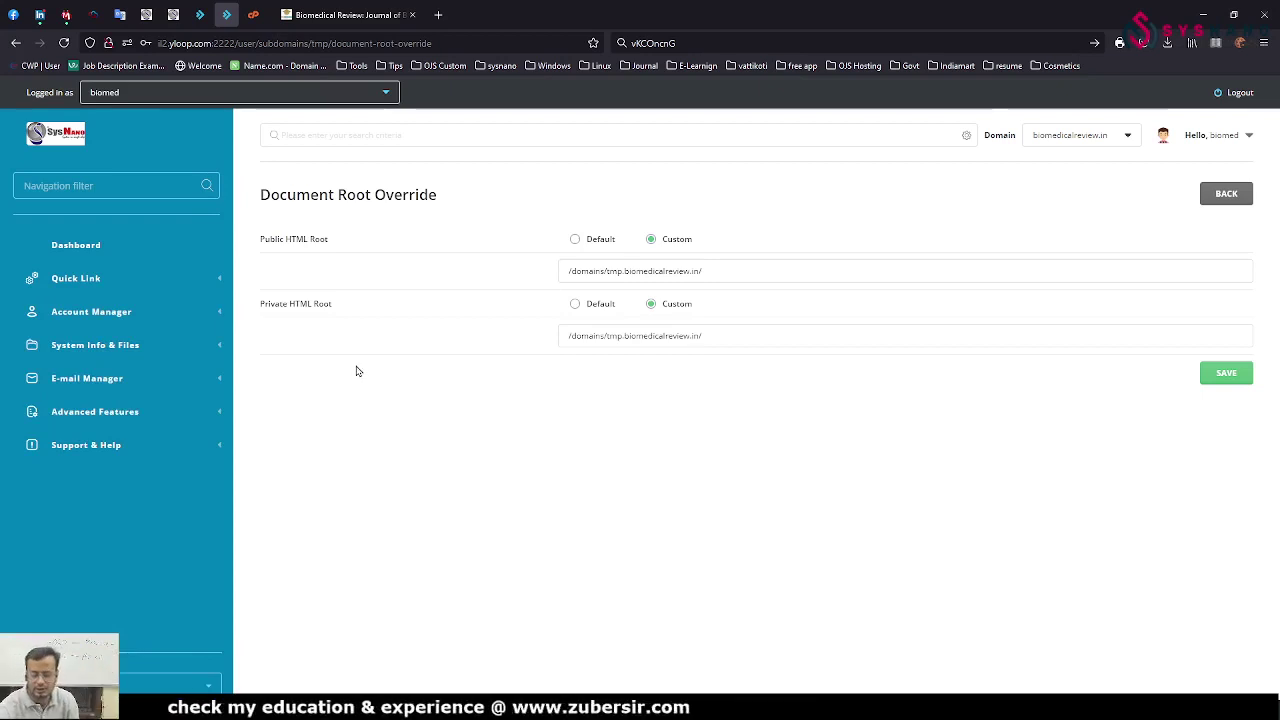
click(105, 345)
click(93, 376)
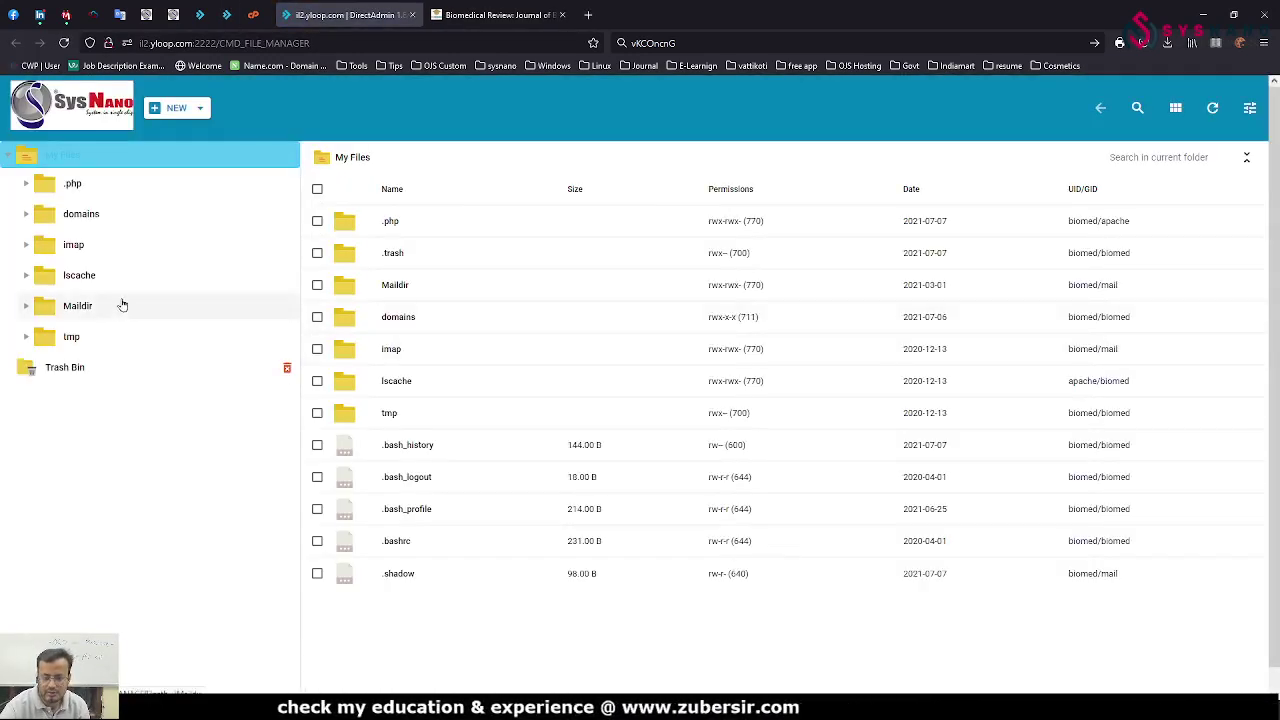
click(77, 216)
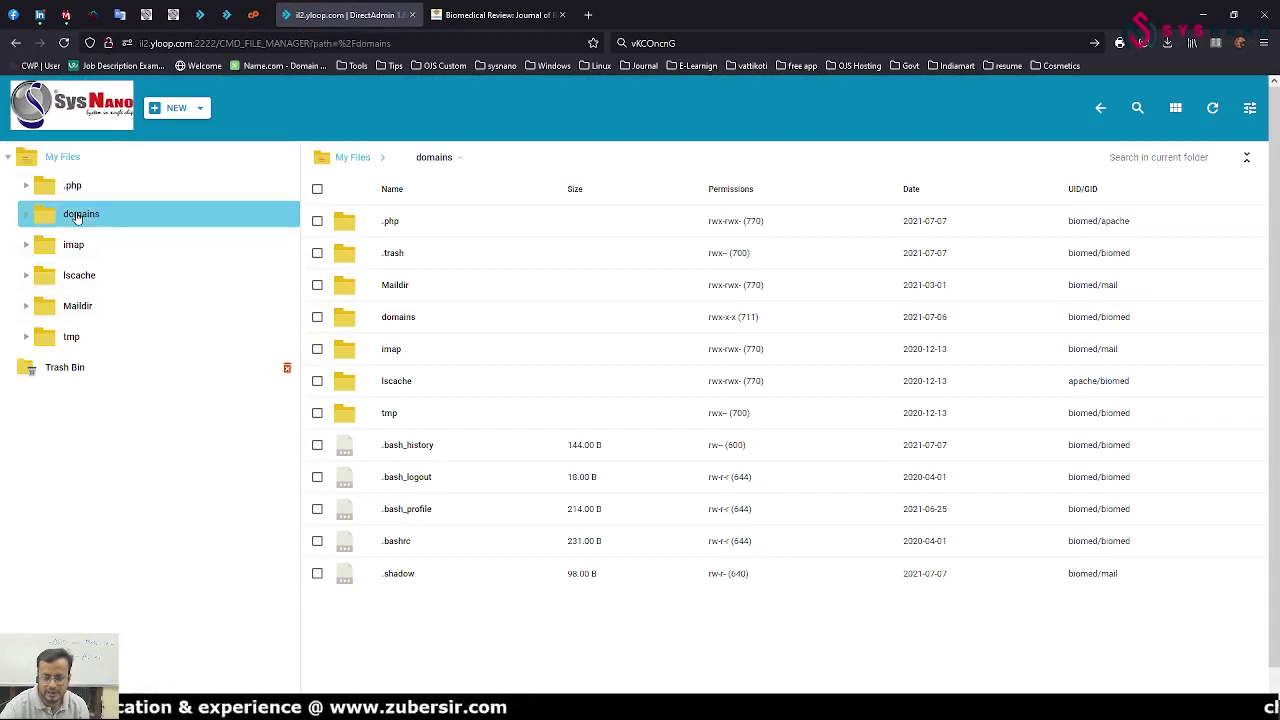
click(113, 277)
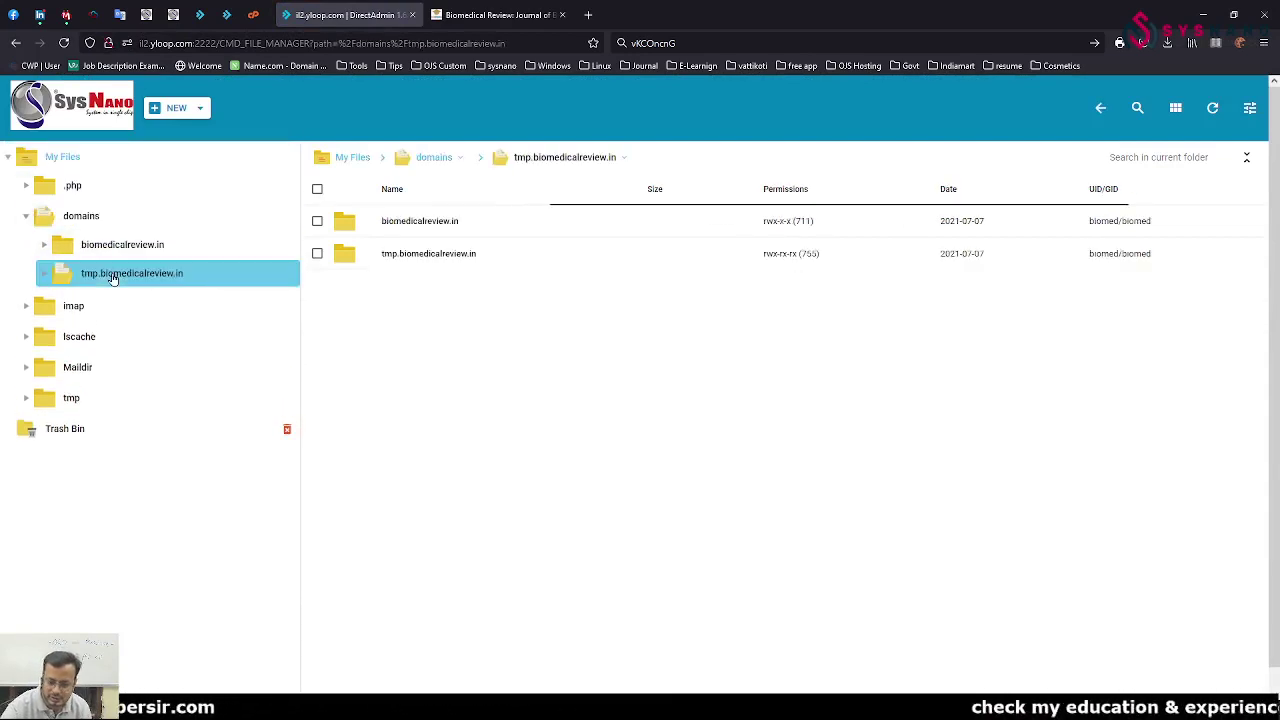
- Select everything in the tmp.biomedicalreview.in folder except the public folder, .htaccess and config.inc.php
scroll(443, 466, down, 4)
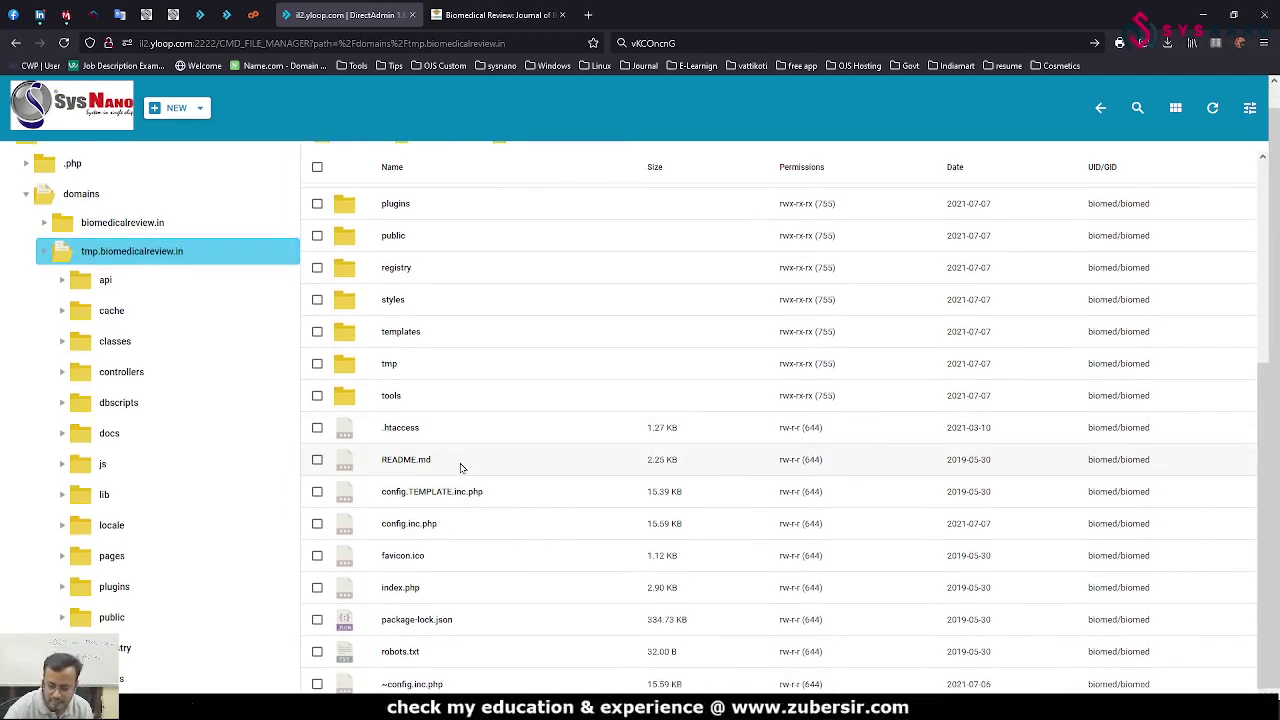
scroll(483, 460, up, 4)
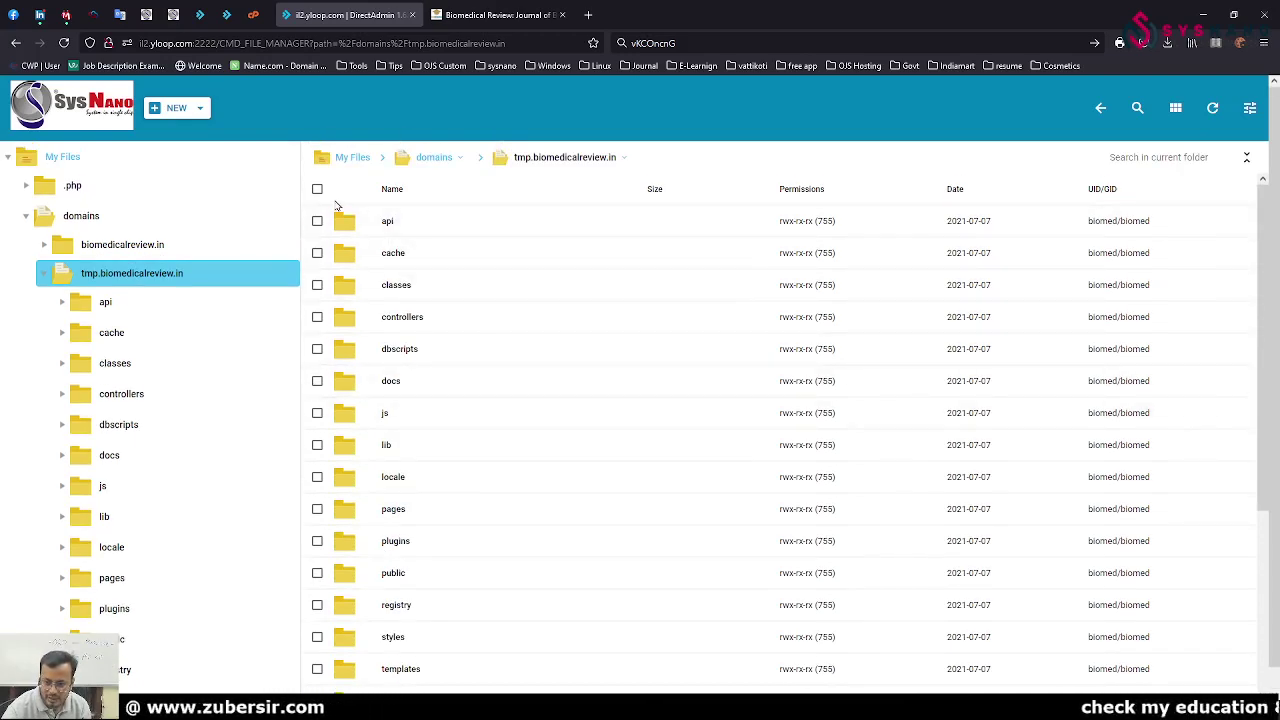
click(317, 190)
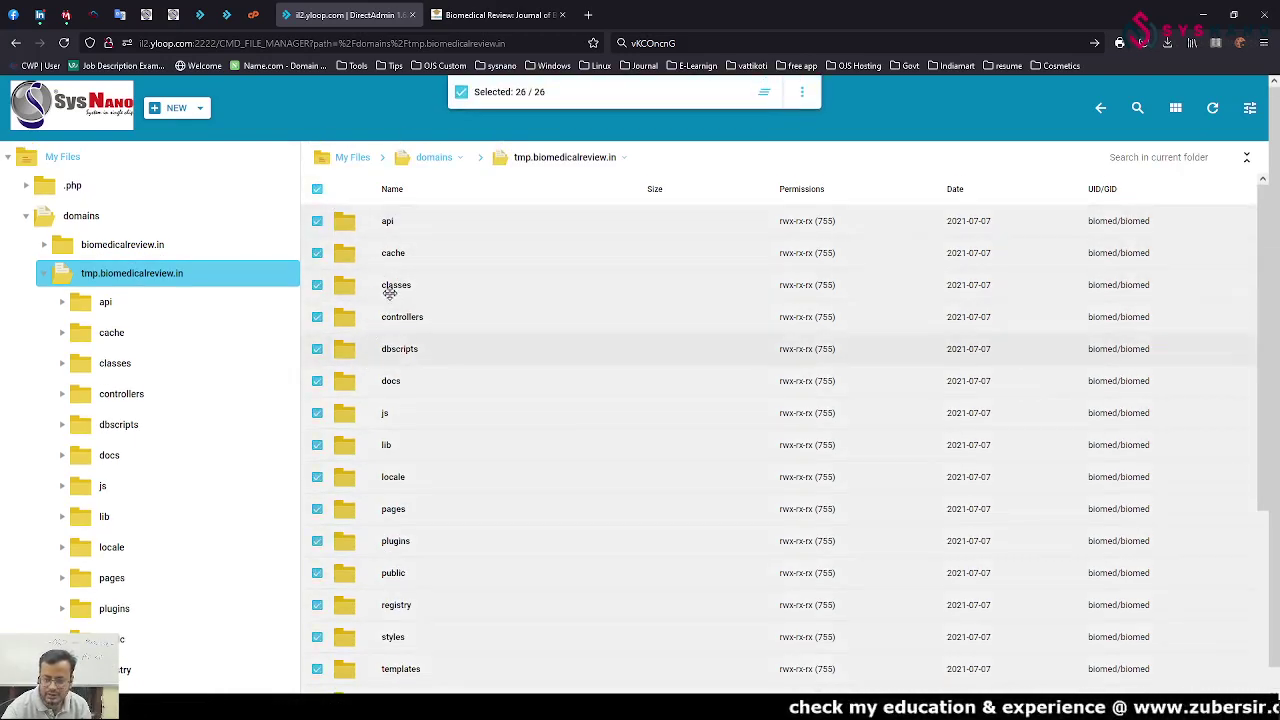
scroll(400, 368, down, 3)
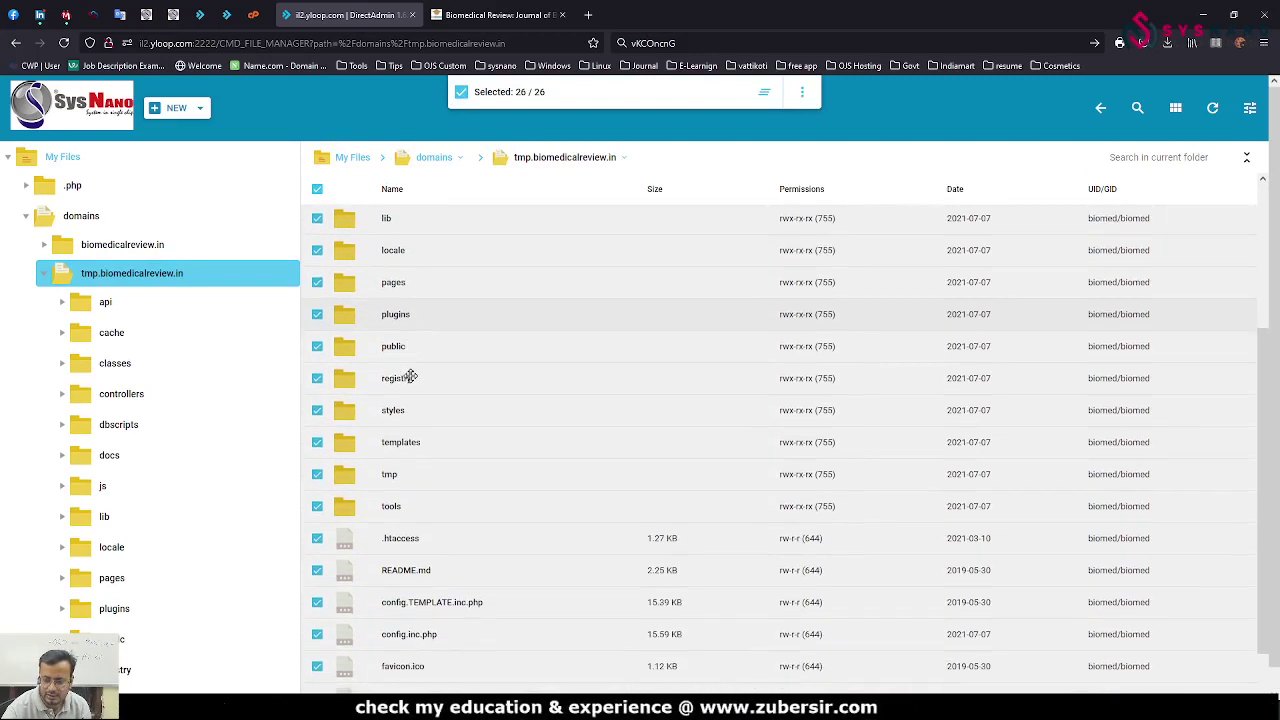
click(317, 346)
scroll(554, 394, down, 1)
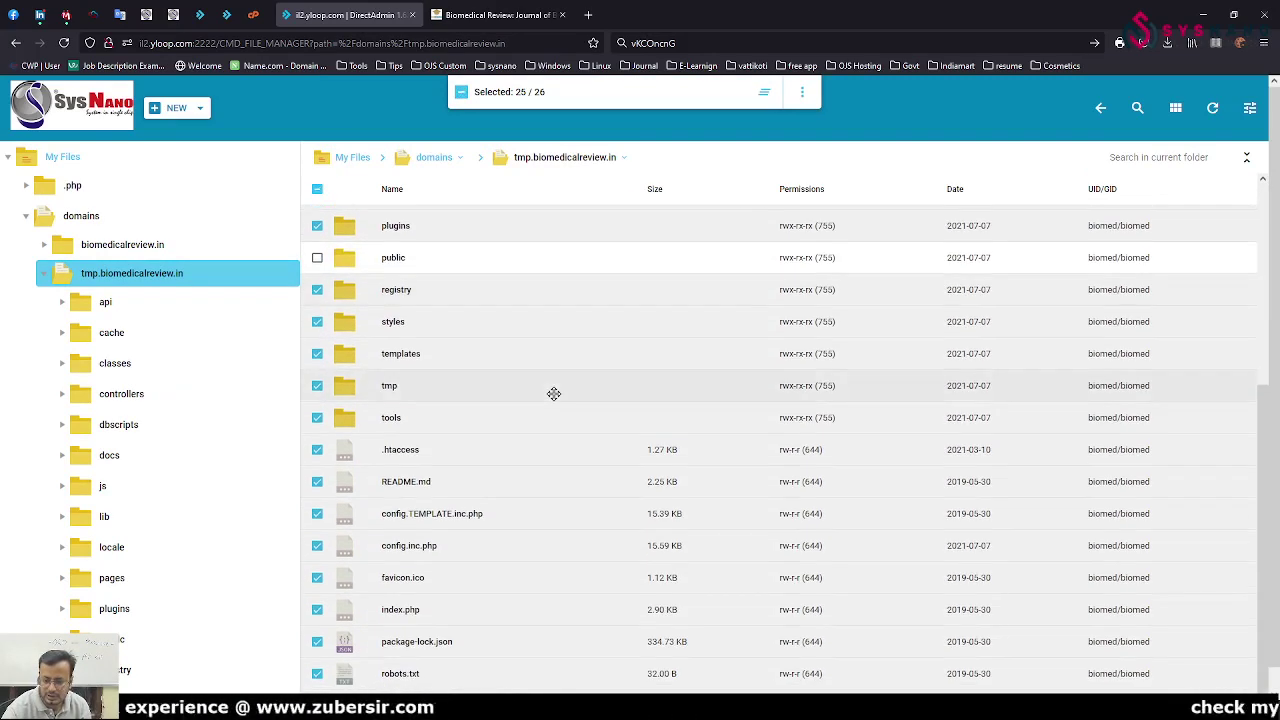
click(317, 451)
scroll(452, 462, down, 1)
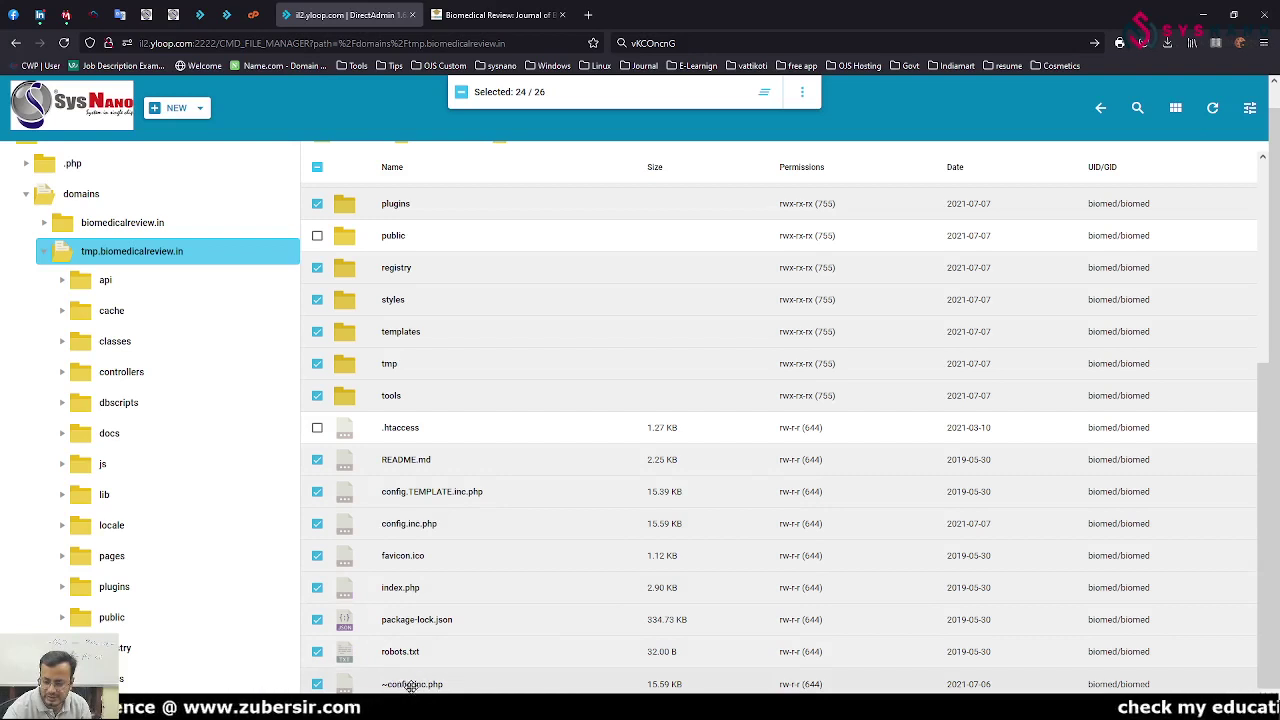
click(317, 527)
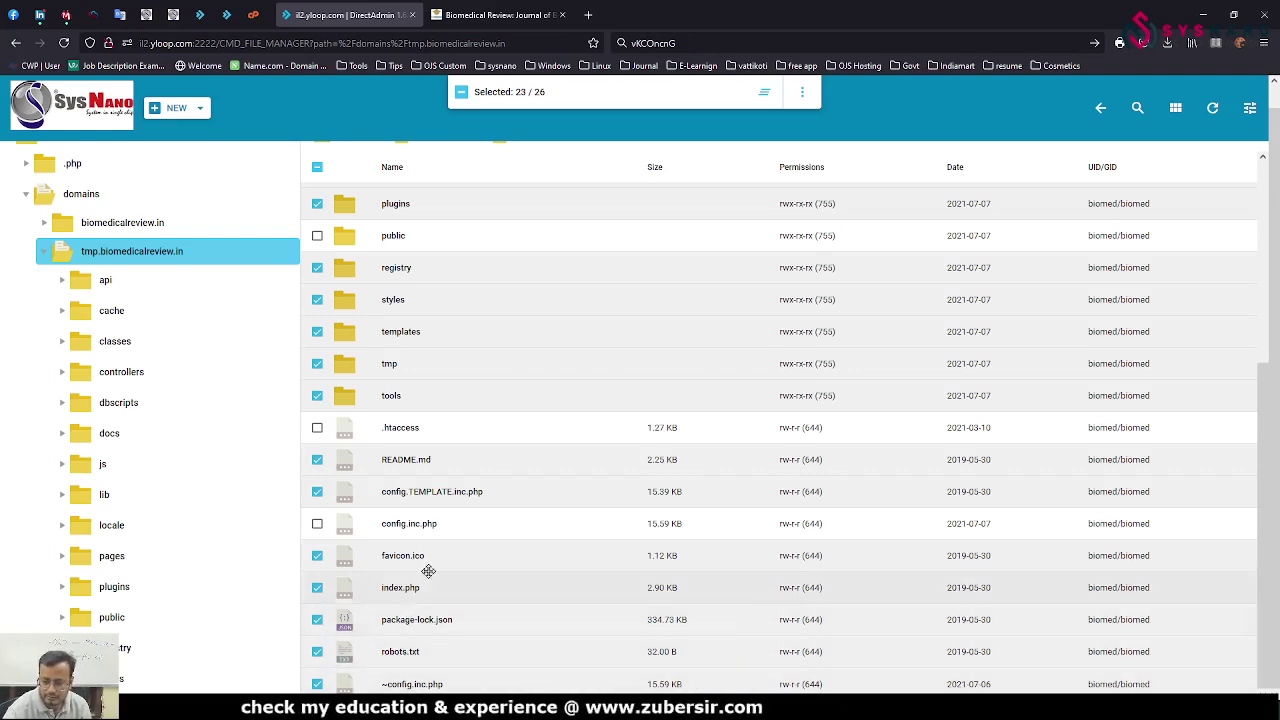
scroll(466, 477, up, 3)
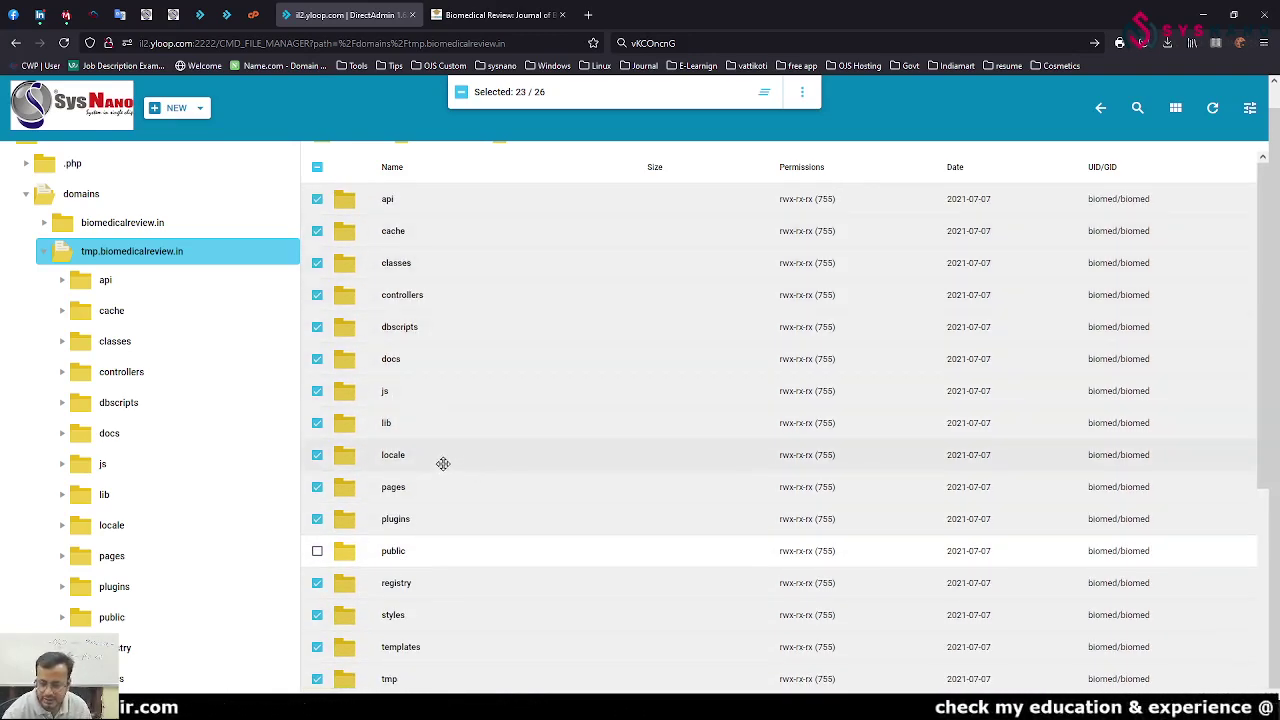
scroll(443, 464, down, 4)
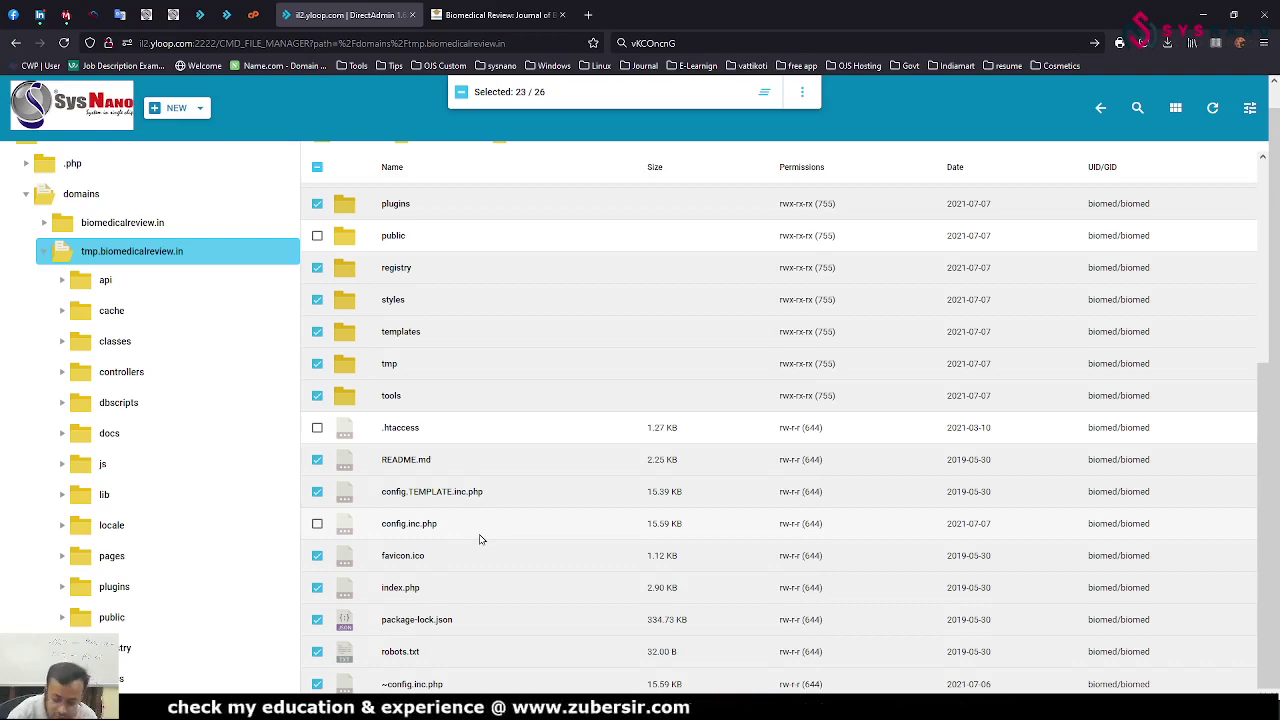
scroll(588, 503, up, 5)
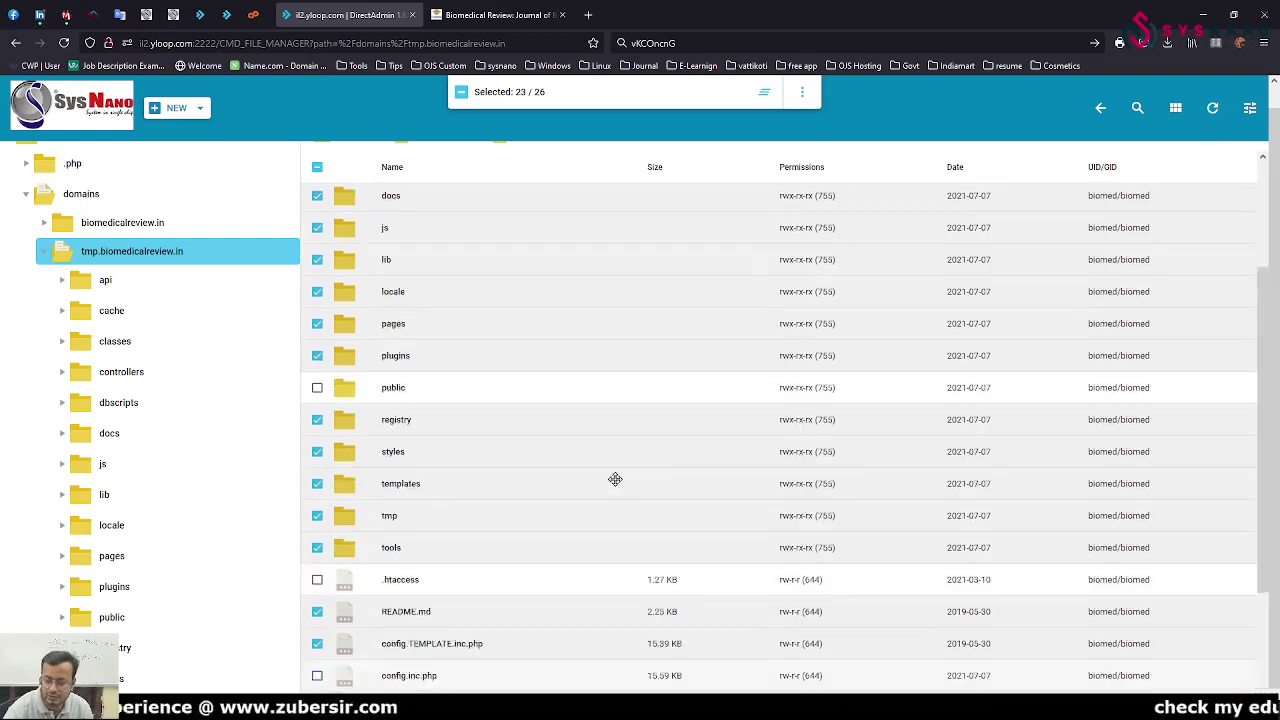
- Remove the selected files and folders permanently, with the option of moving them to the trash turned off
click(801, 92)
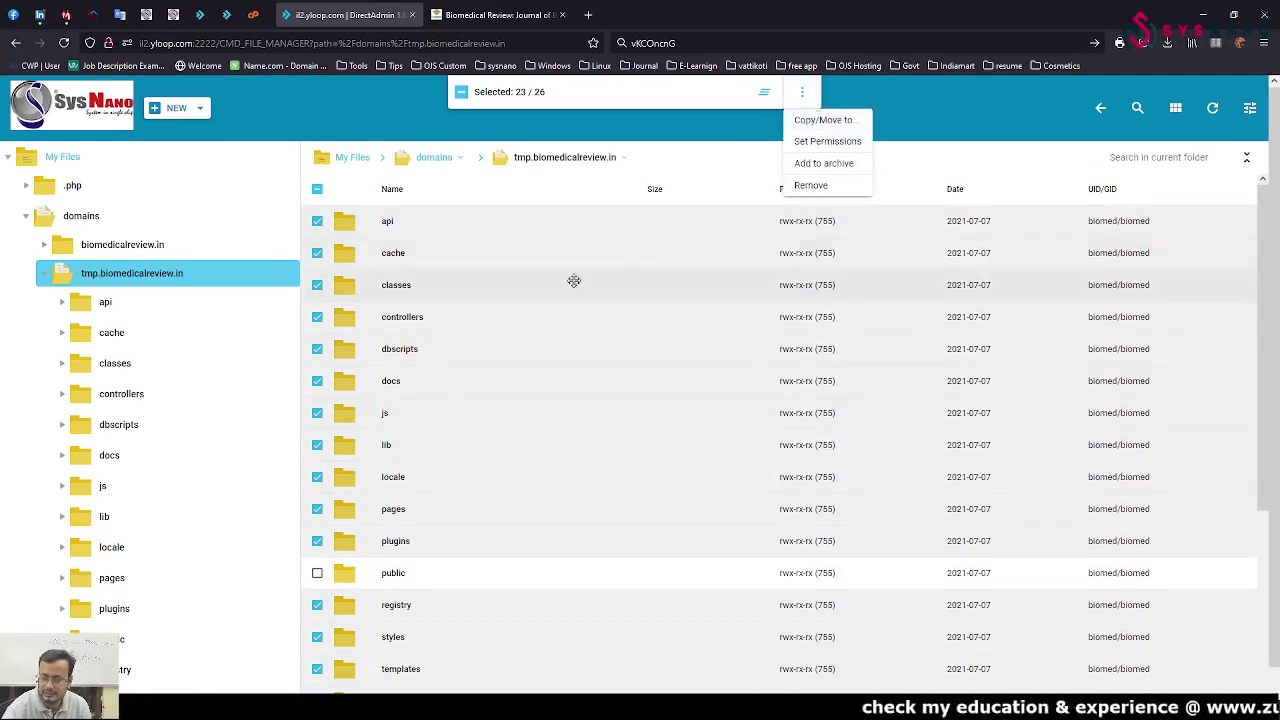
scroll(500, 504, down, 3)
scroll(500, 504, down, 1)
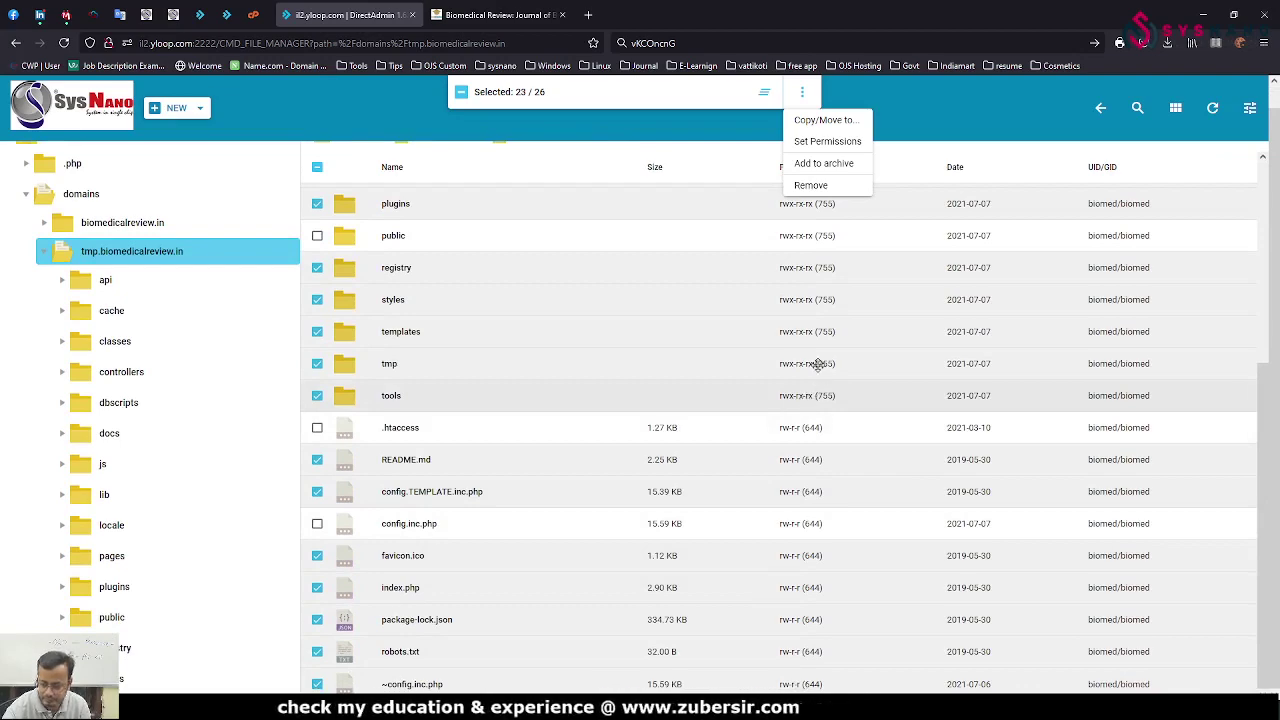
click(812, 186)
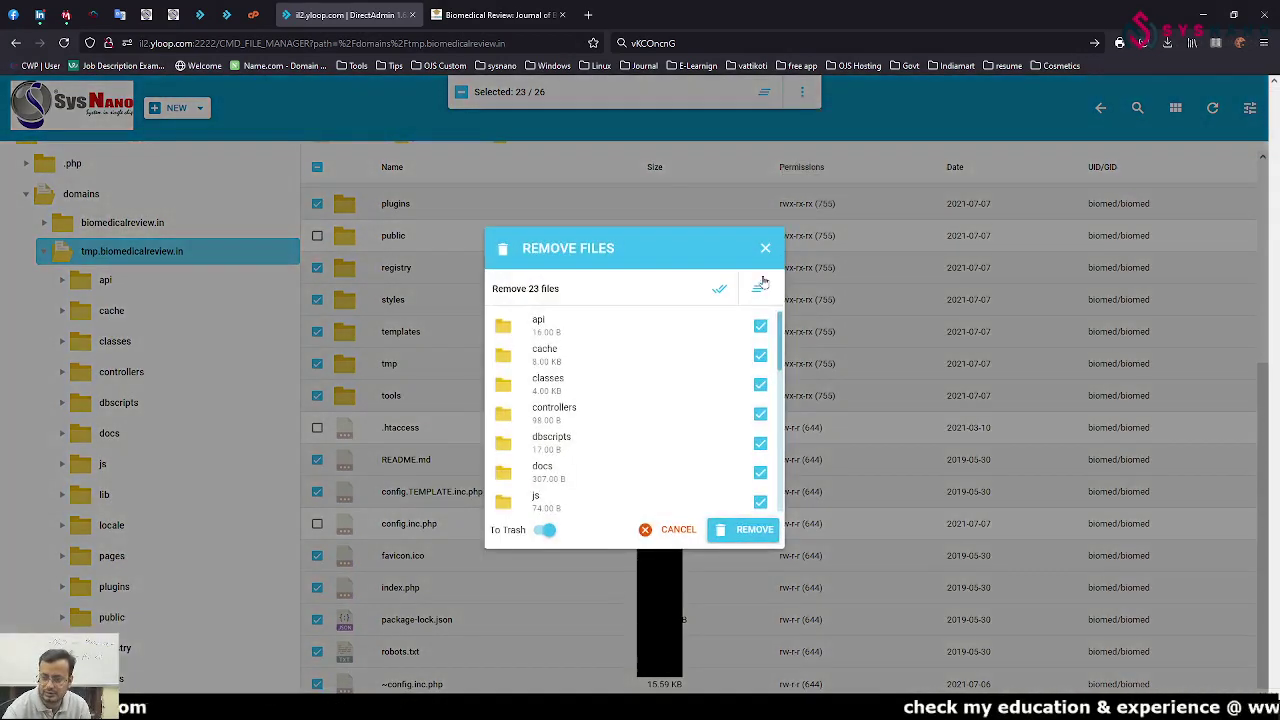
click(548, 531)
click(760, 537)
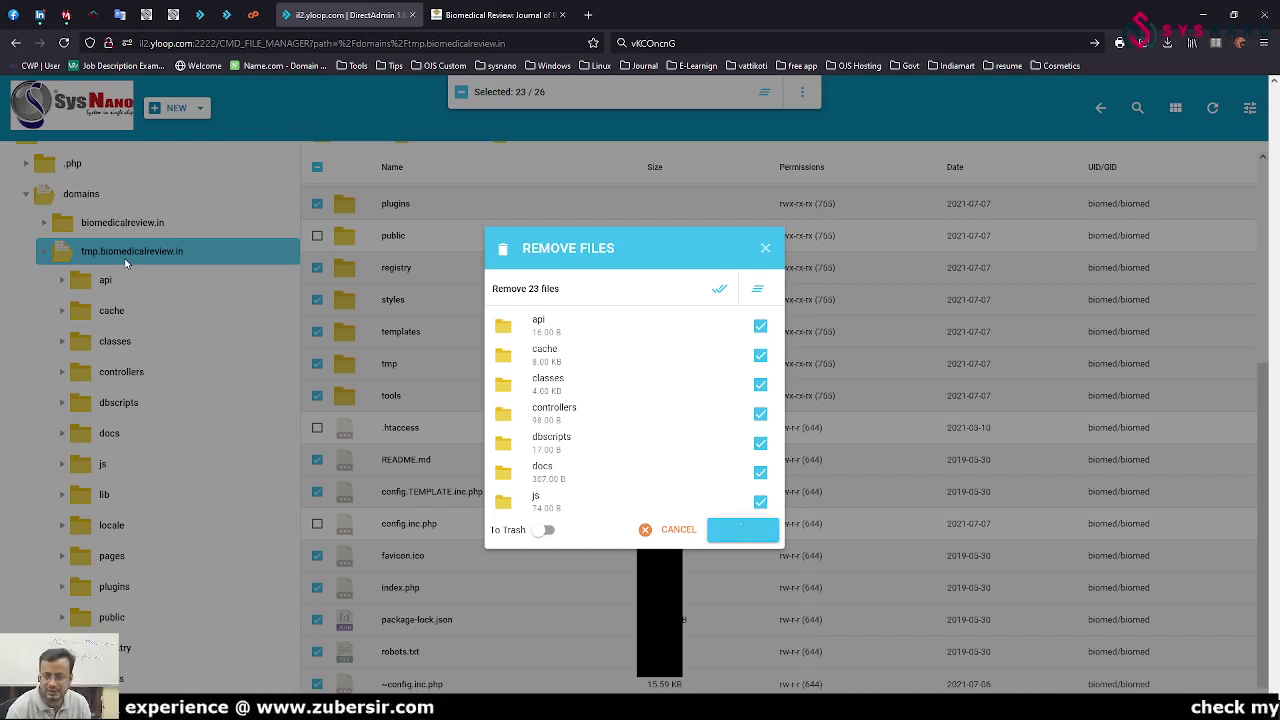
- Search the web for "ojs download" in a new browser tab
click(590, 15)
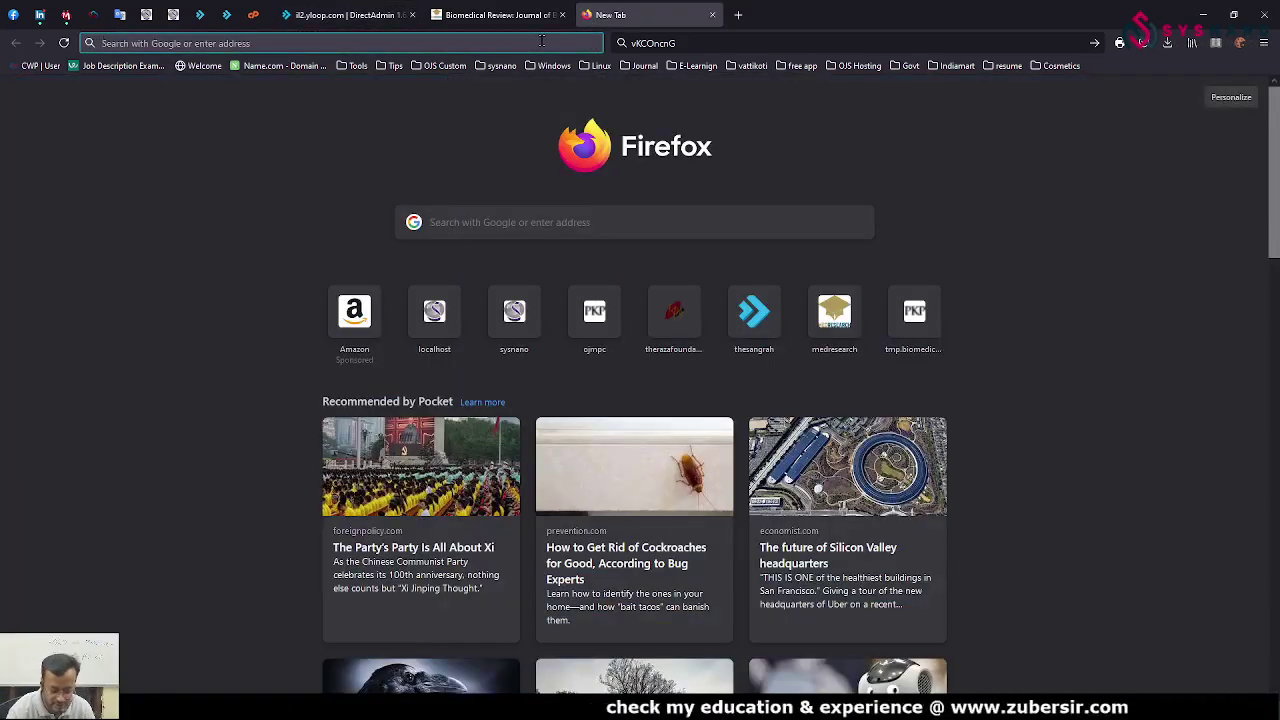
text(ojs d)
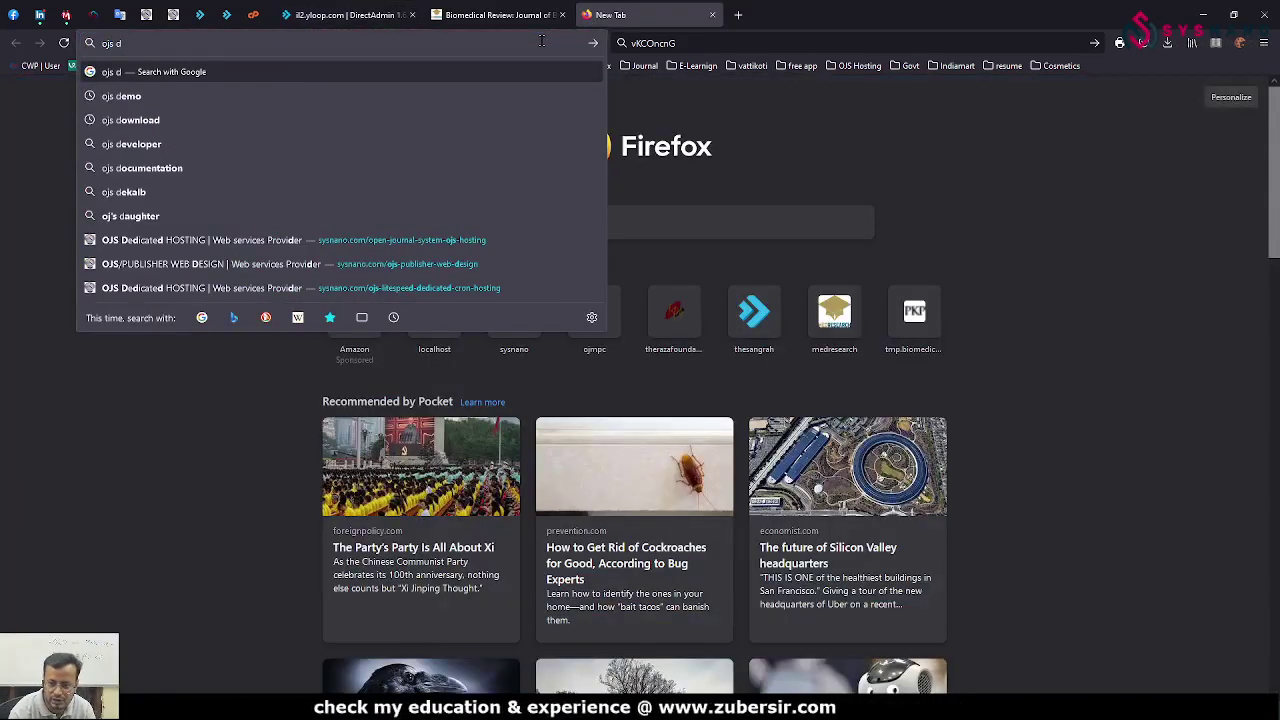
key(Down)
key(Down)
key(Down)
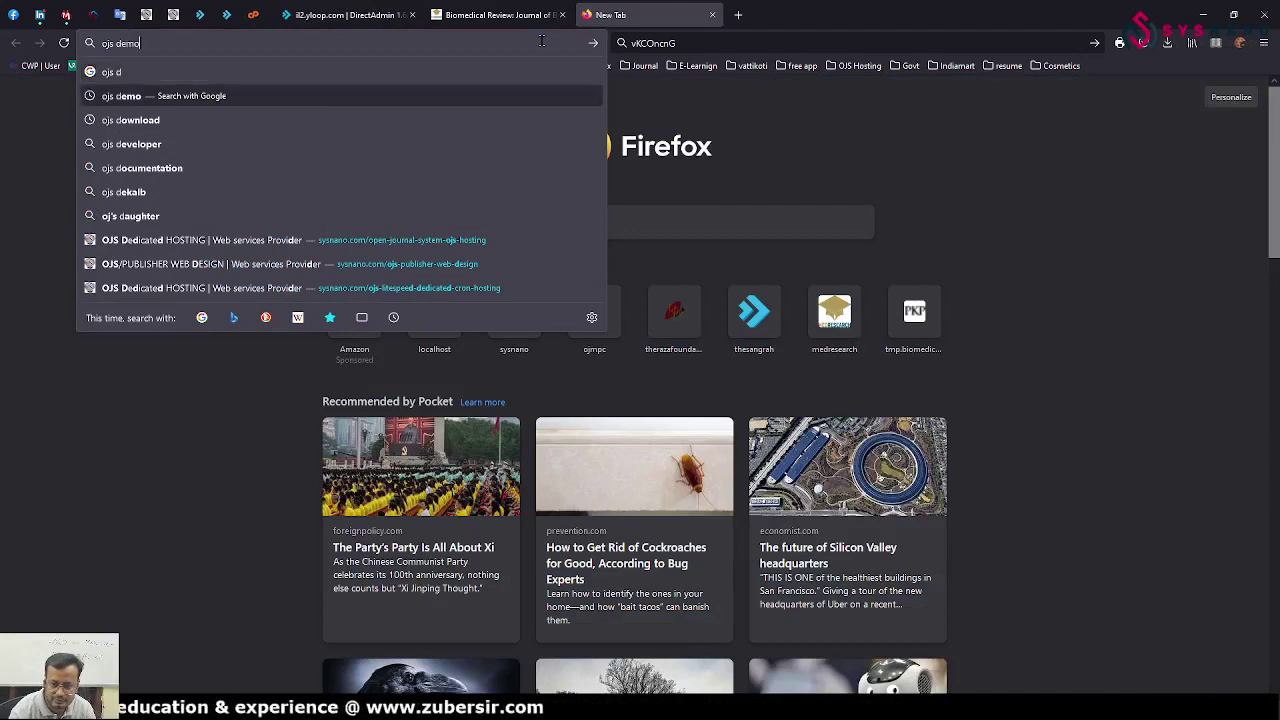
key(Up)
key(Return)
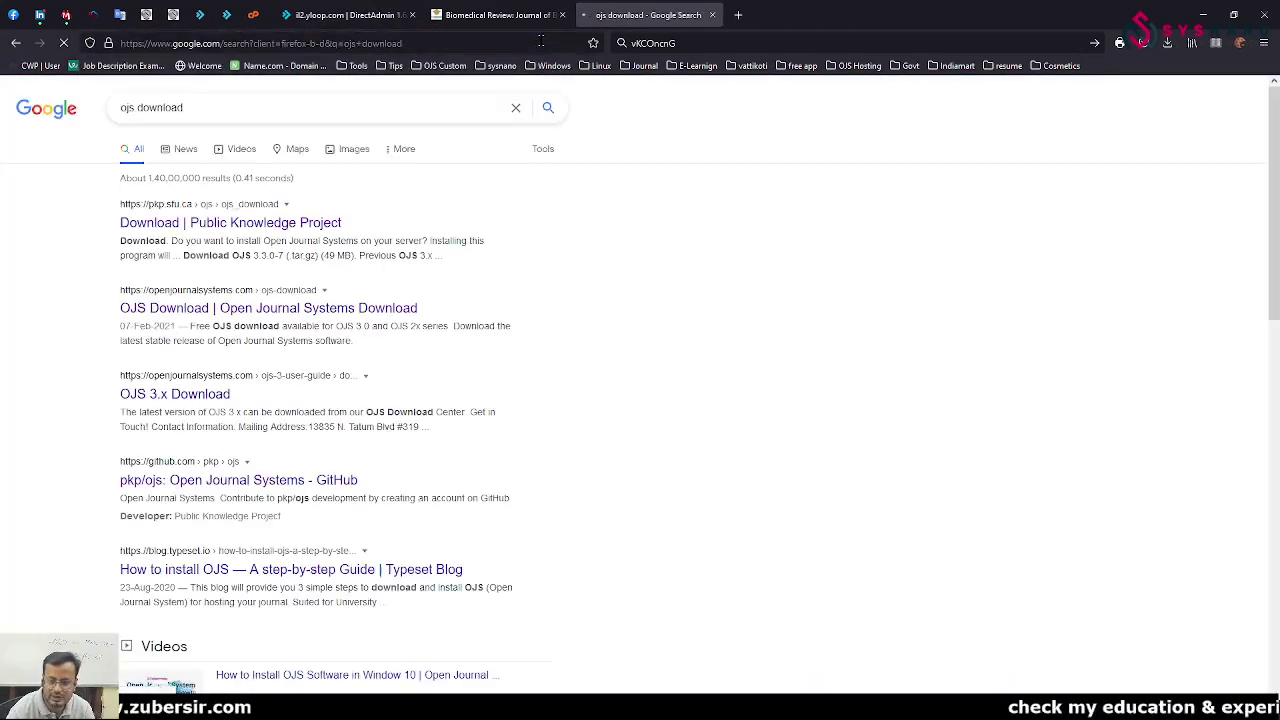
- Open the Public Knowledge Project download page in its own tab and locate the OJS 3.2.1-4 release among the previous 3.x releases
right_click(176, 224)
click(195, 236)
click(766, 15)
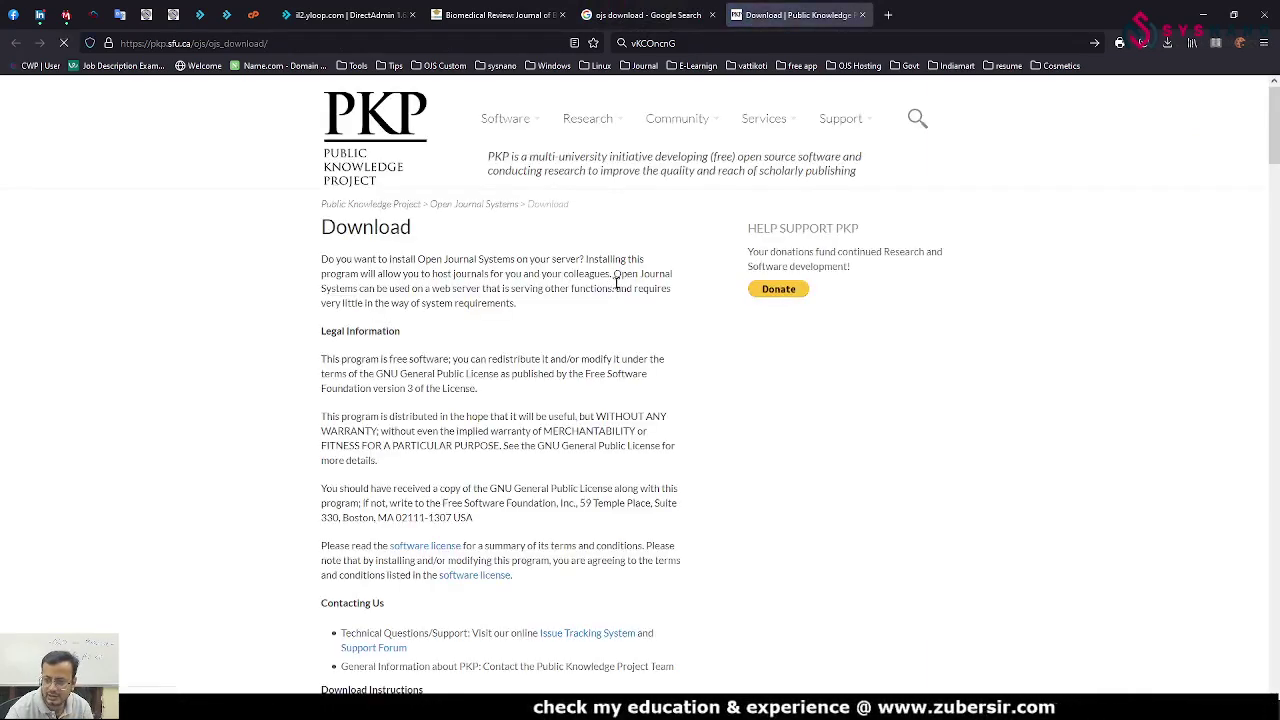
scroll(619, 289, down, 8)
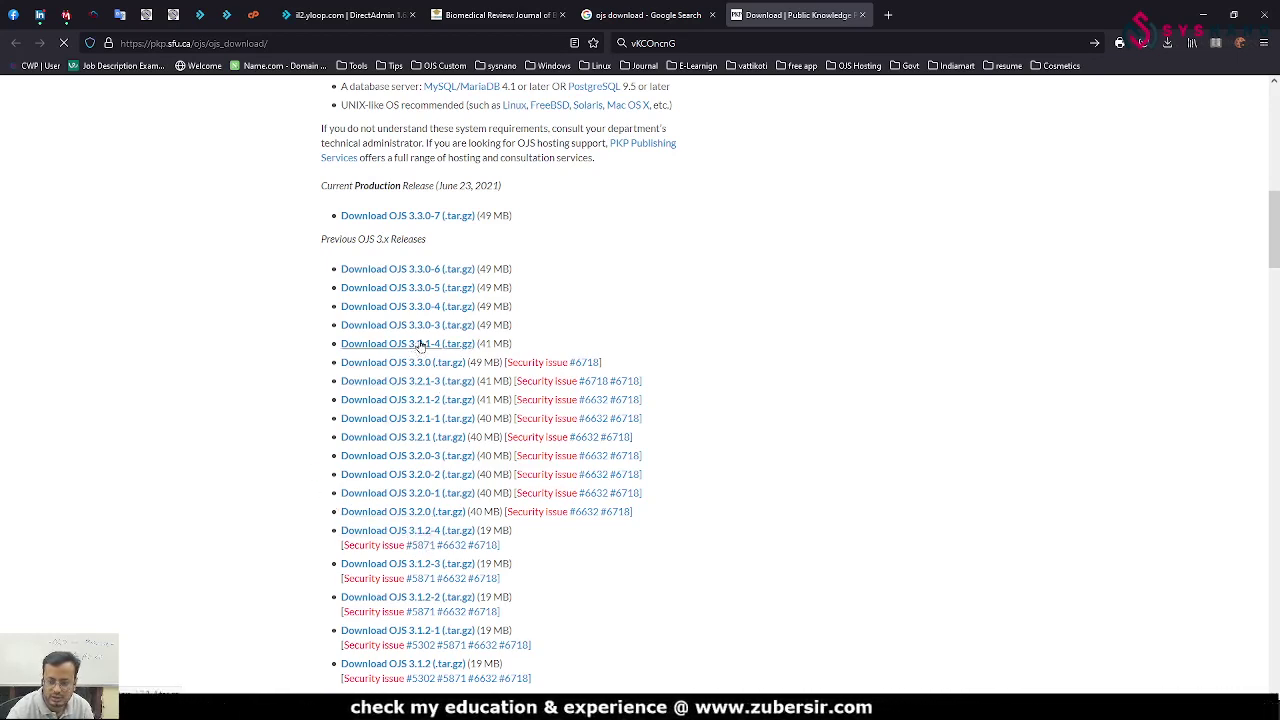
drag(503, 344, 445, 348)
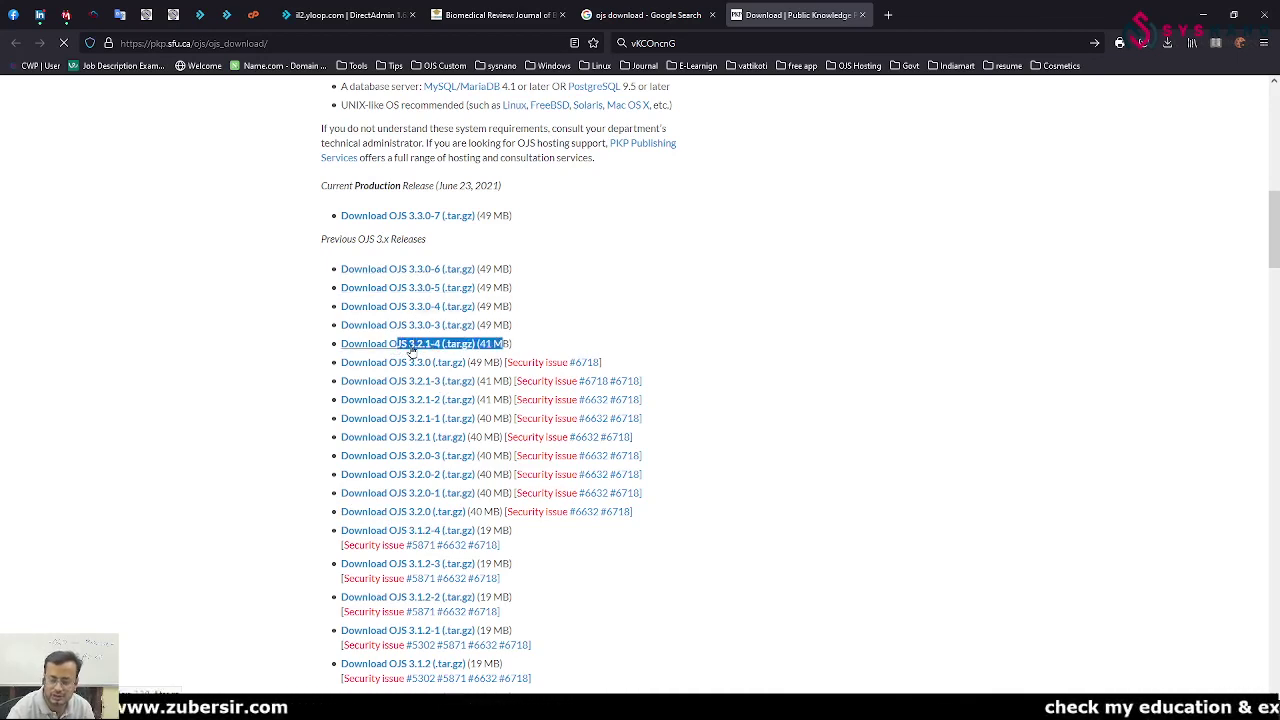
click(258, 358)
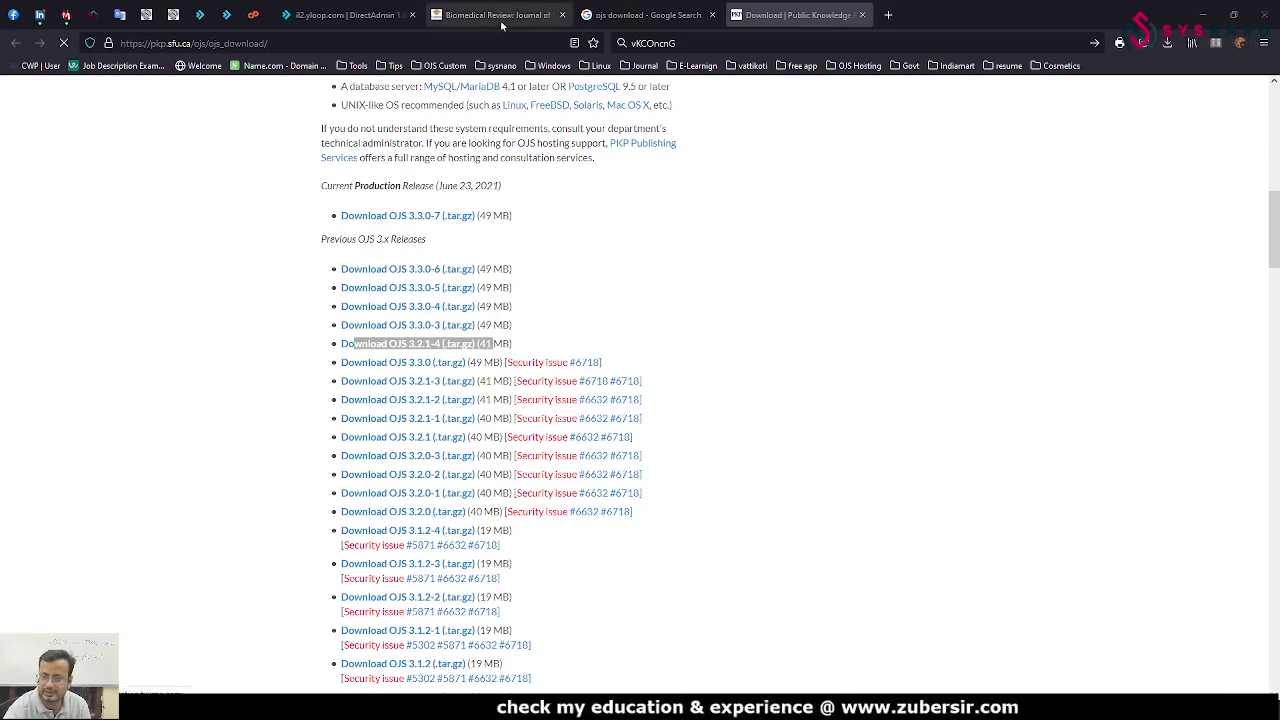
- Return to the DirectAdmin file manager and check the browser's recent downloads for ojs-3.2.1-4.tar.gz
click(340, 18)
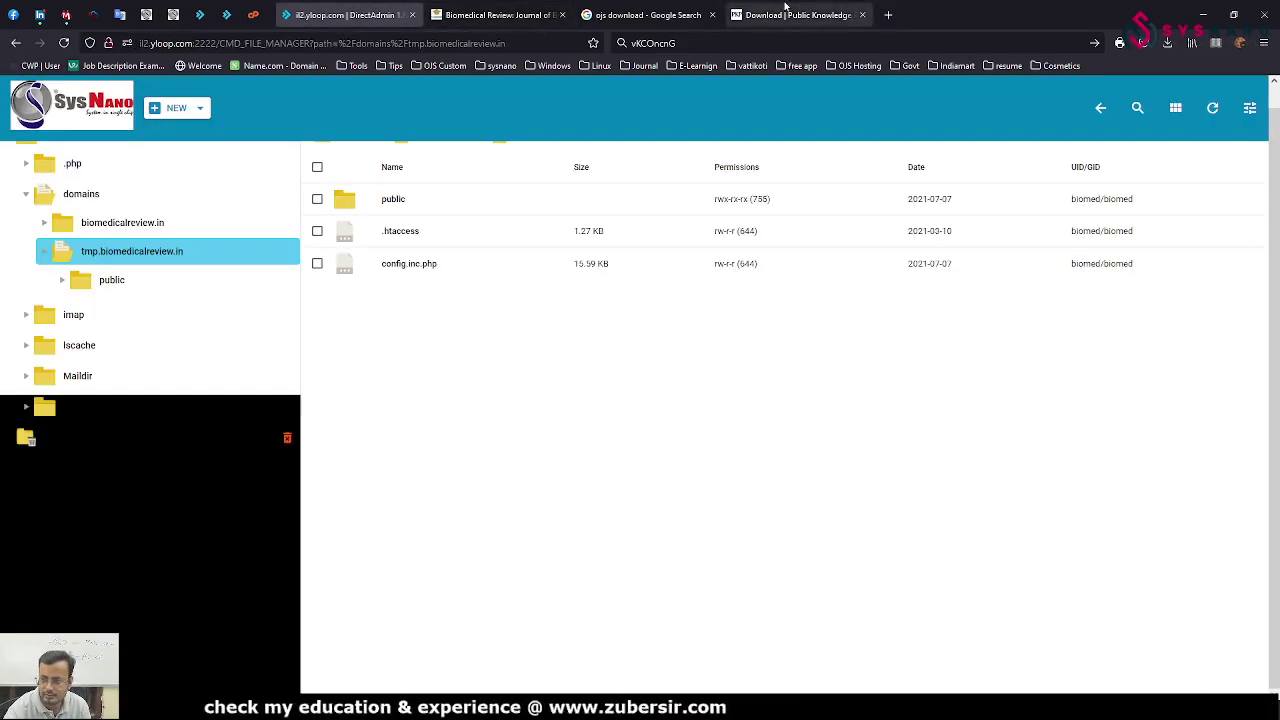
click(1167, 43)
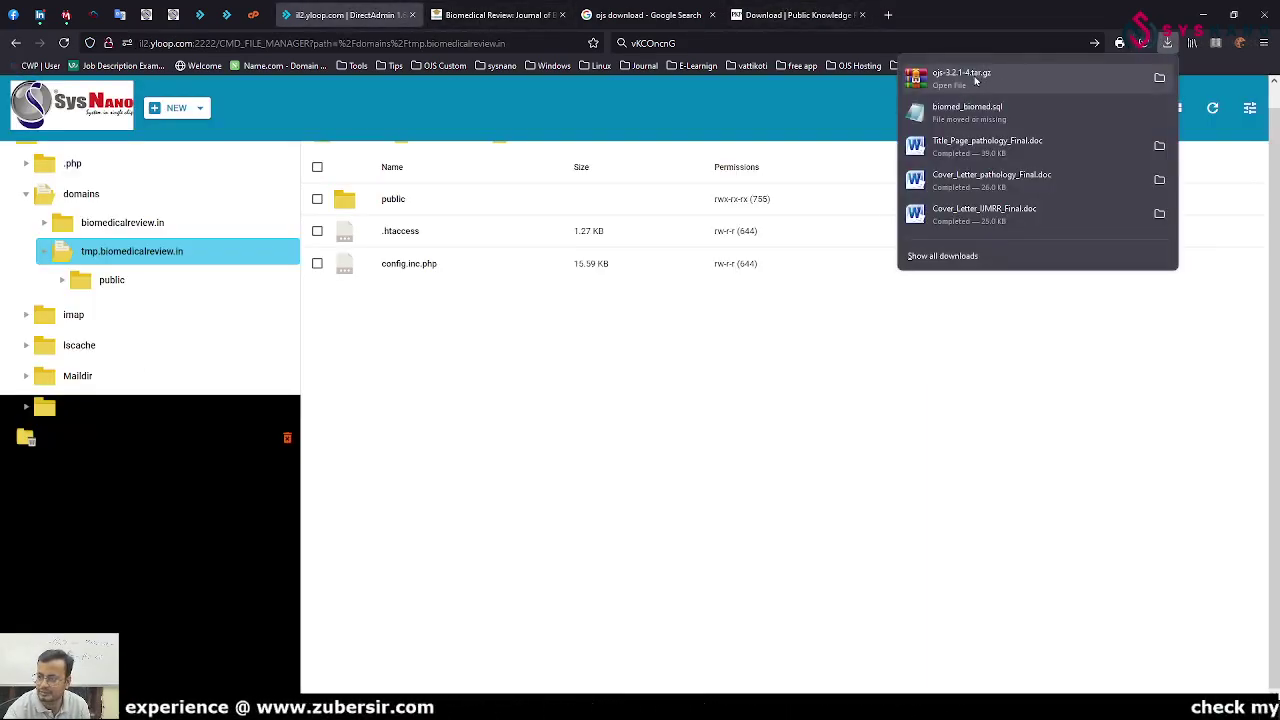
click(348, 22)
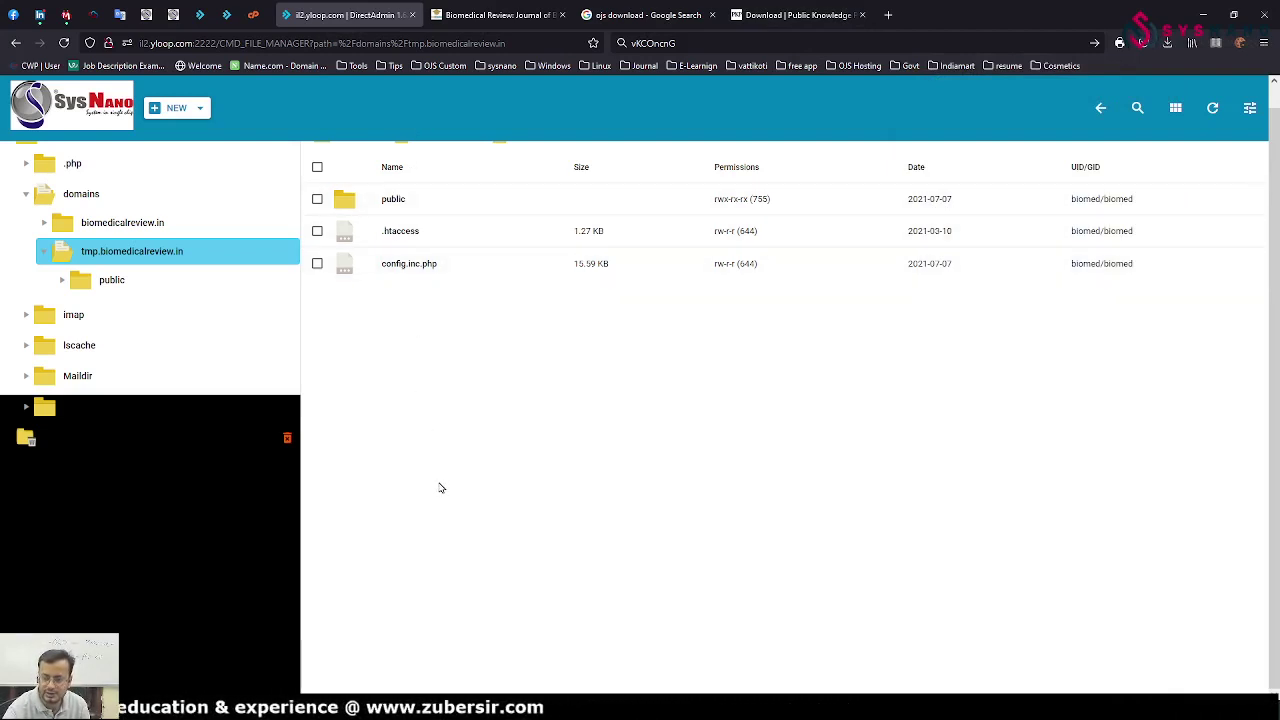
- Rename config.inc.php in the tmp.biomedicalreview.in folder as ~config.inc.php
right_click(395, 270)
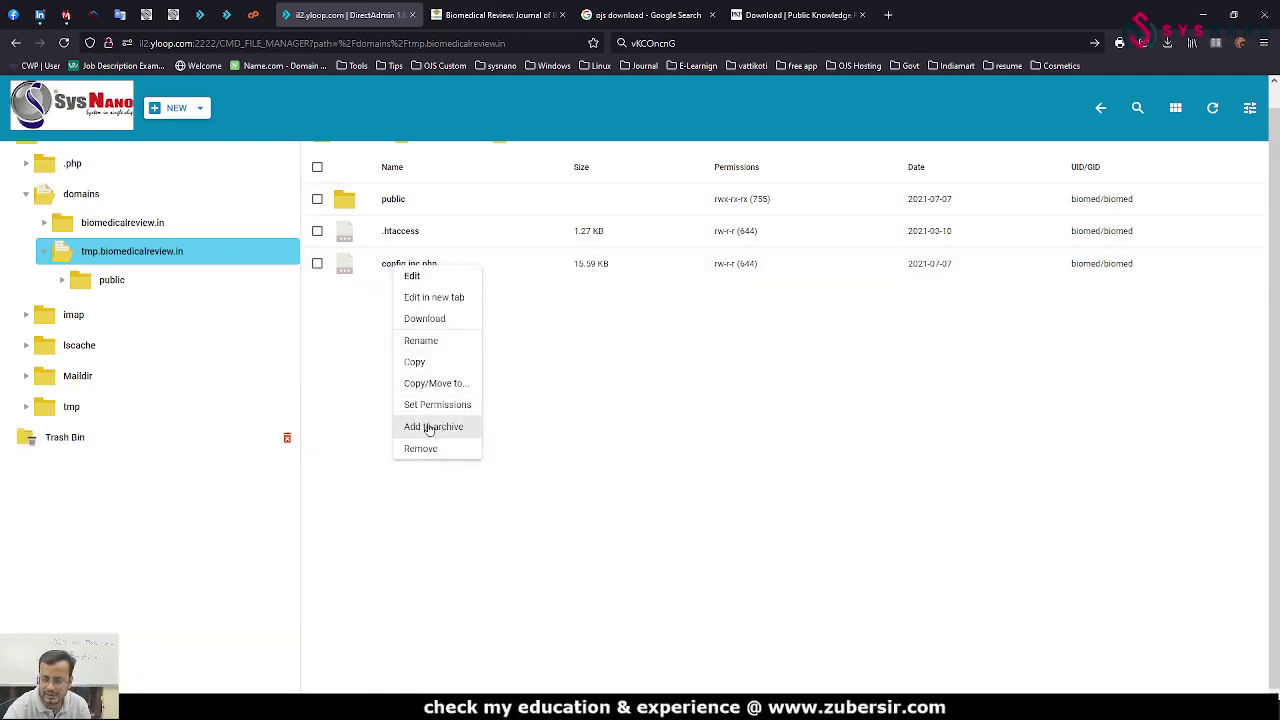
click(428, 340)
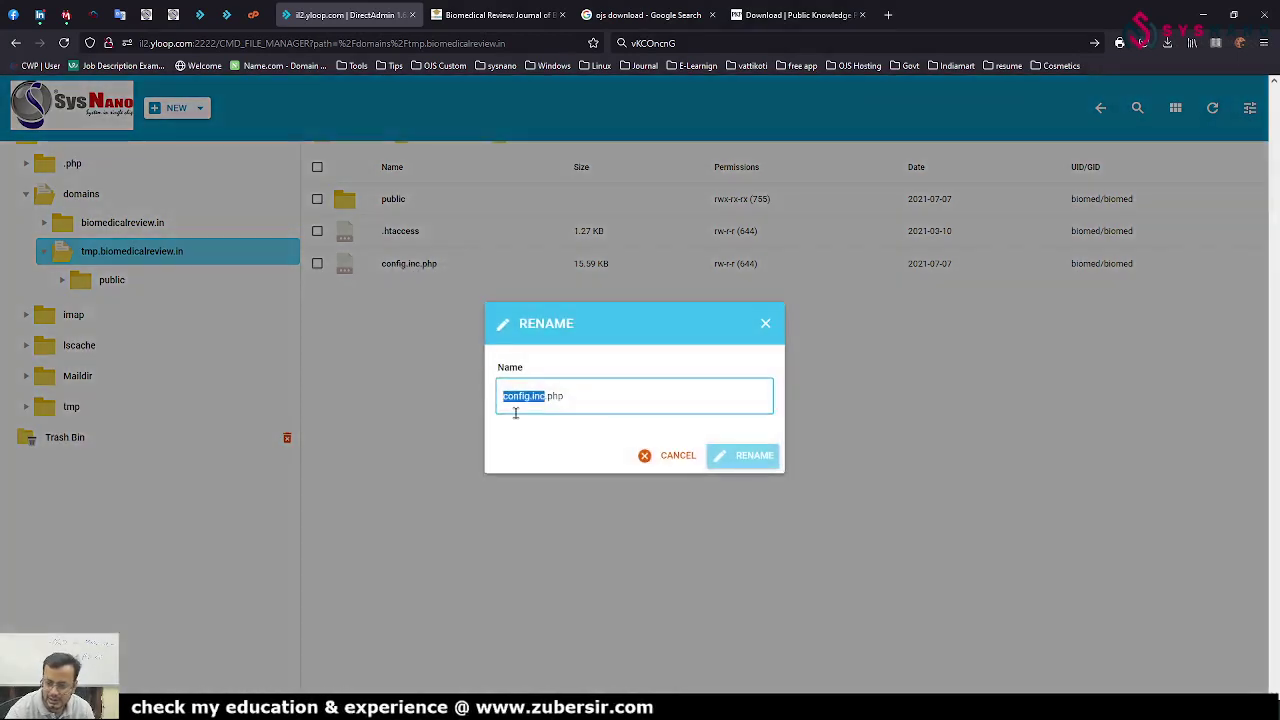
key(End)
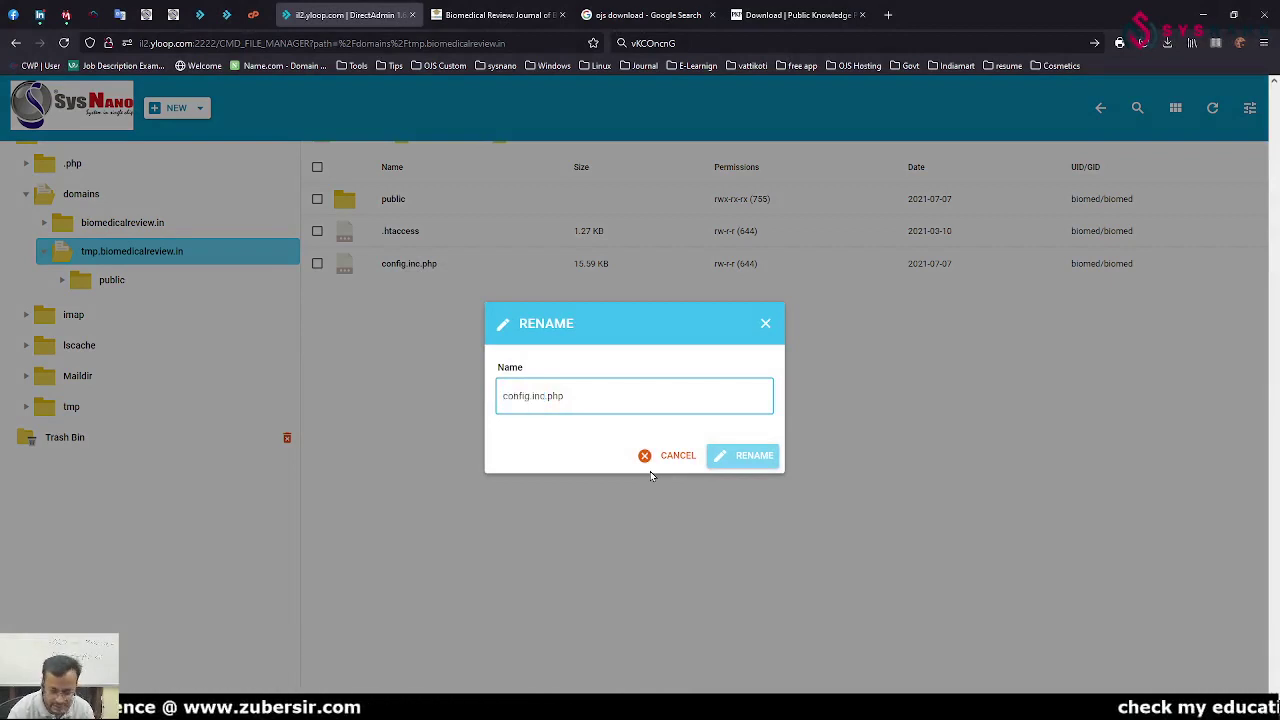
text(~)
key(Return)
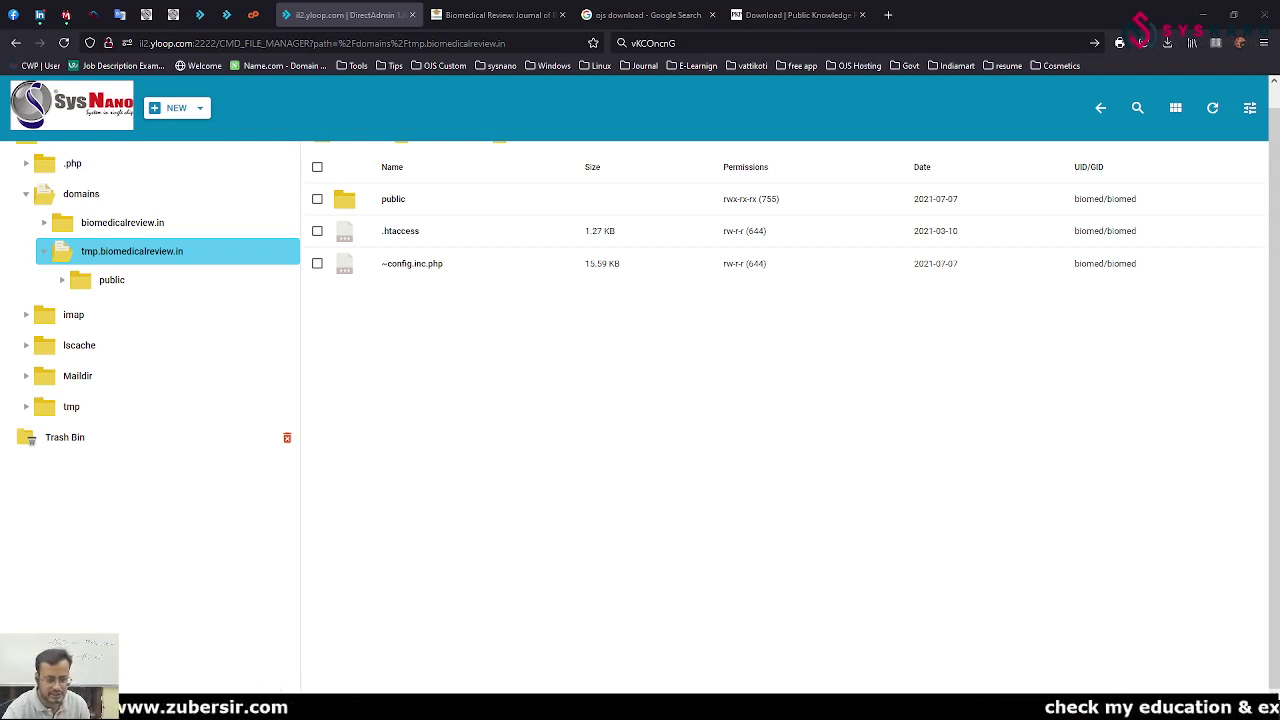
- Upload ojs-3.2.1-4.tar.gz into the tmp.biomedicalreview.in folder and extract the archive there
drag(0, 470, 745, 443)
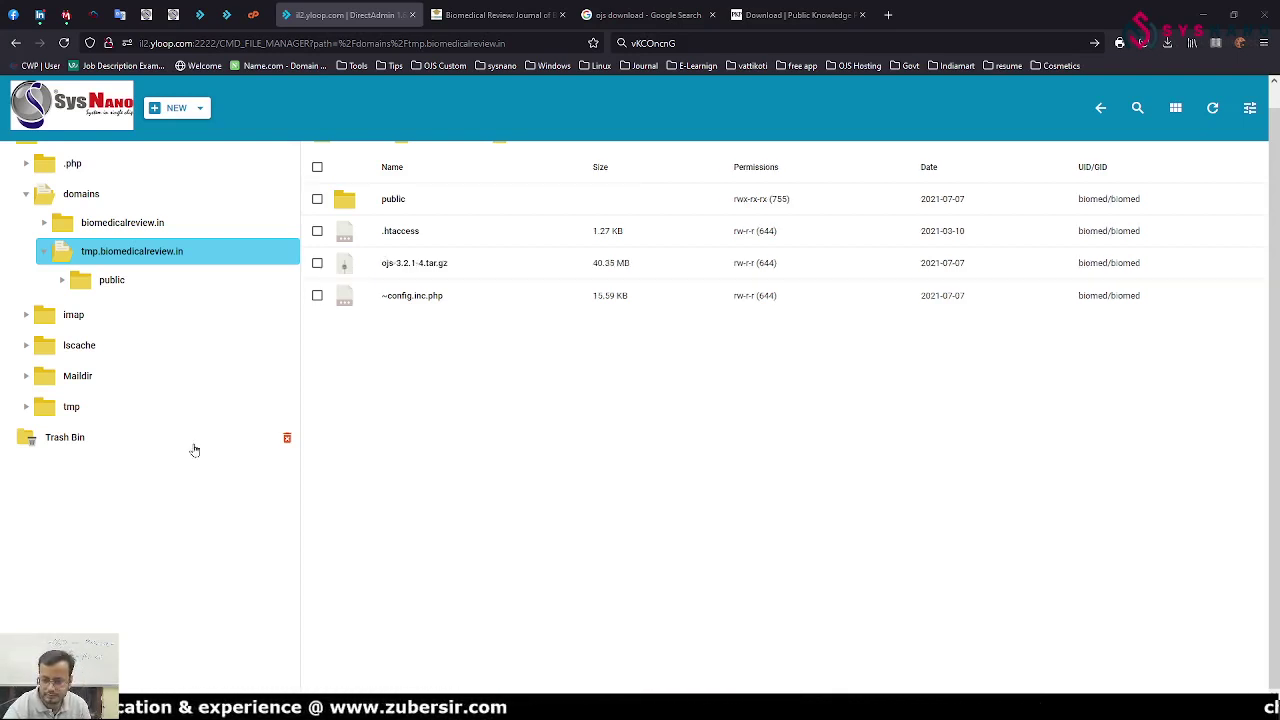
click(317, 264)
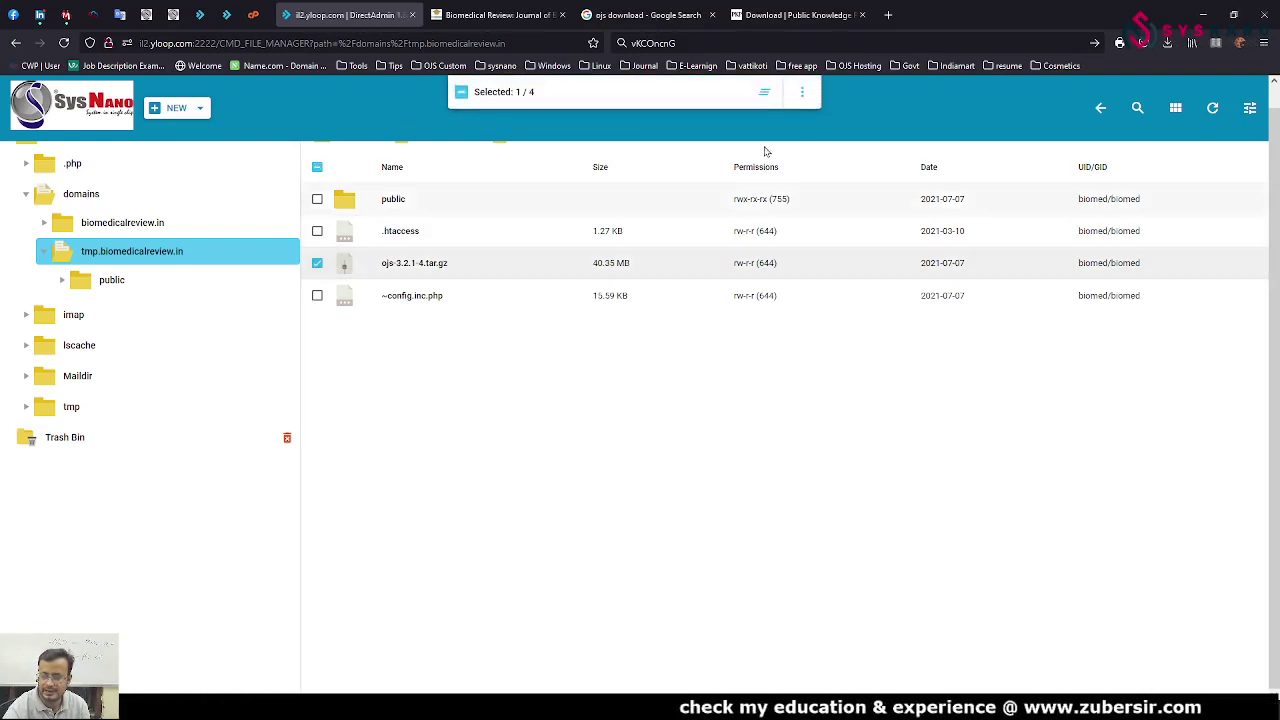
click(809, 100)
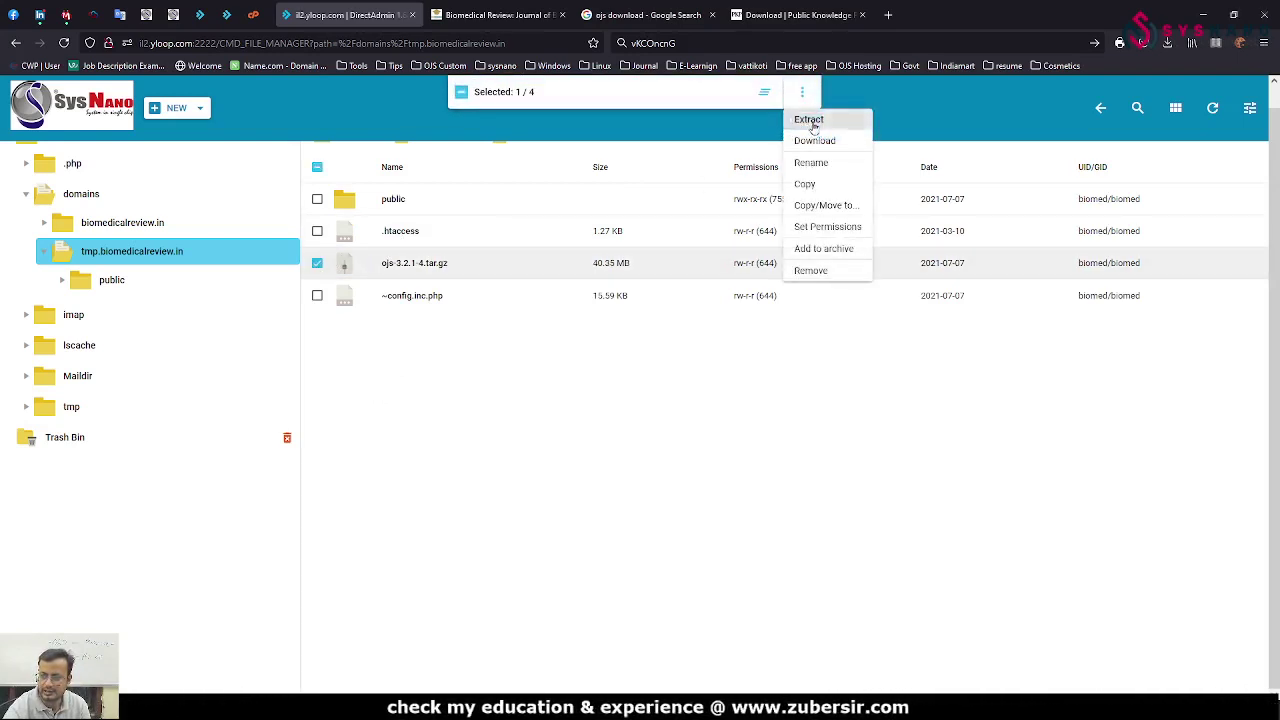
click(810, 121)
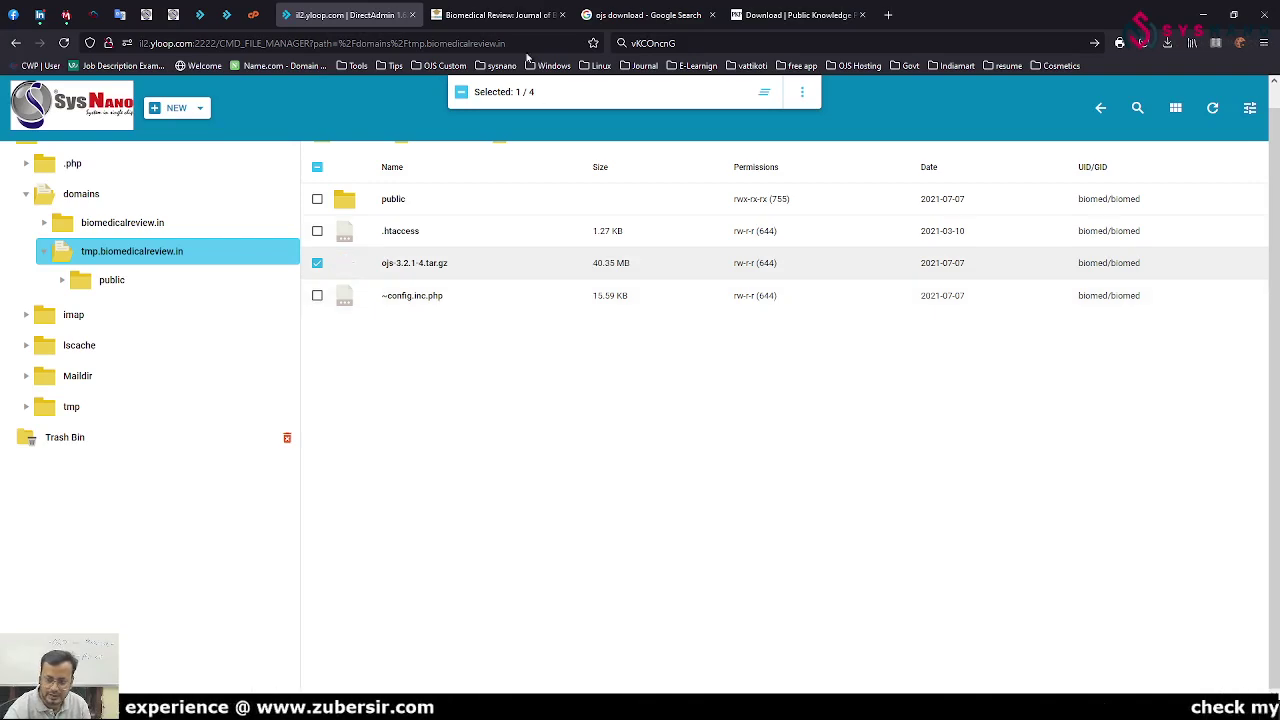
click(495, 16)
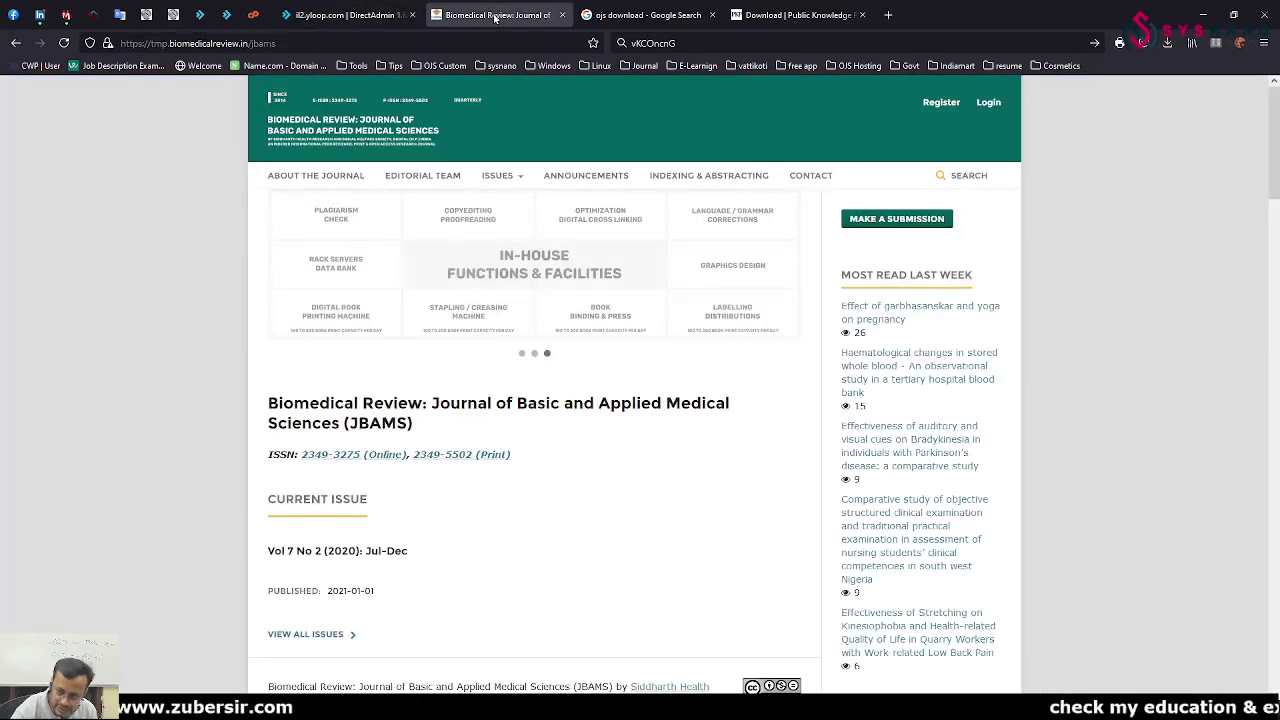
click(325, 16)
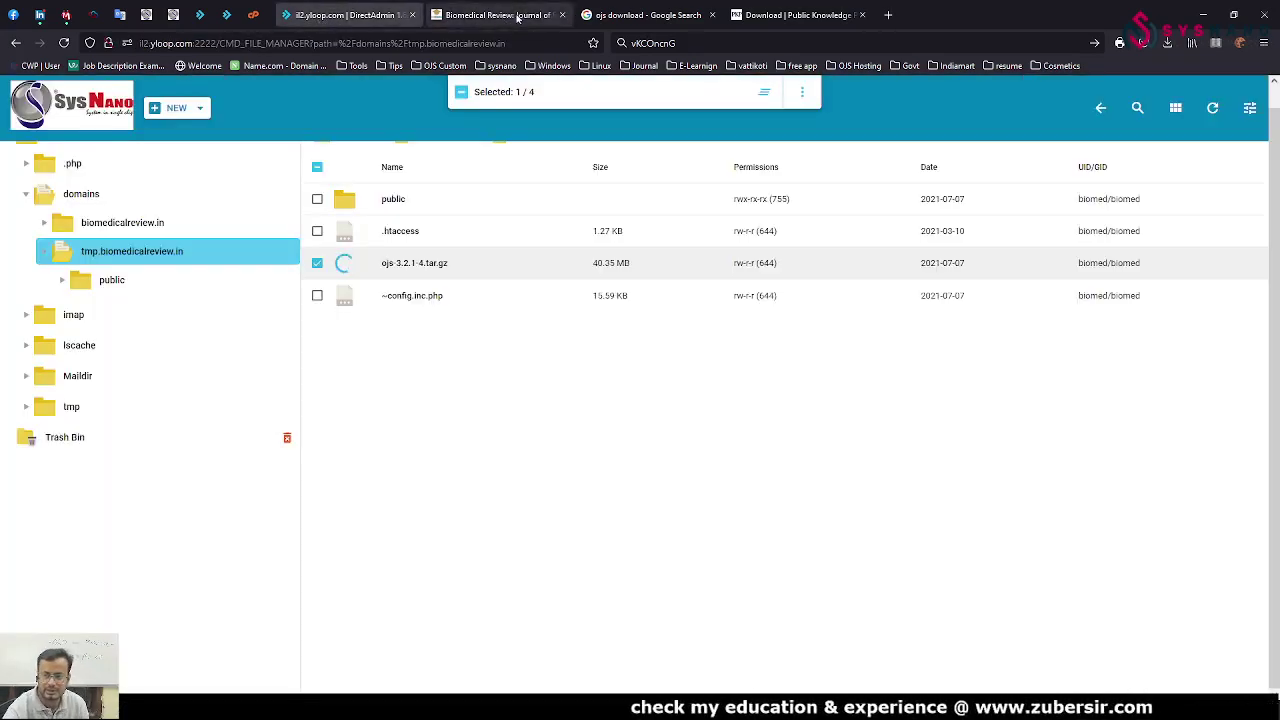
- Confirm extracting ojs-3.2.1-4.tar.gz with tmp.biomedicalreview.in as the destination folder
click(514, 15)
click(354, 12)
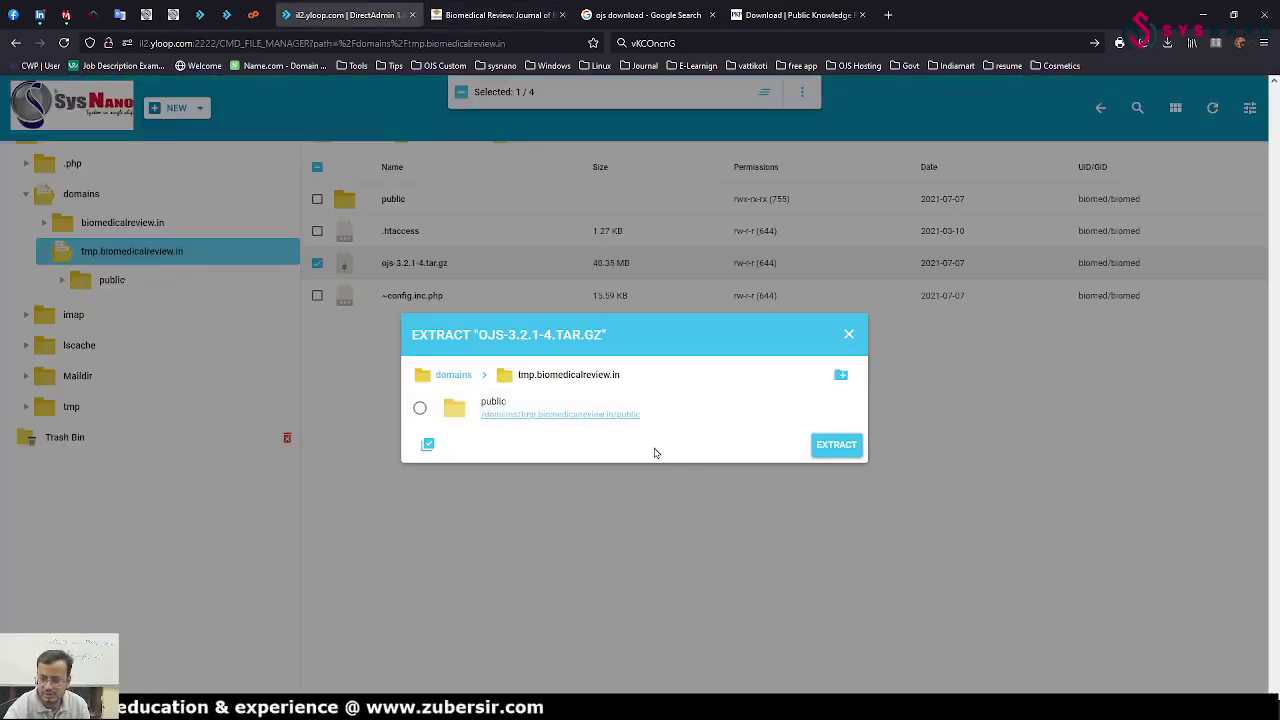
click(834, 444)
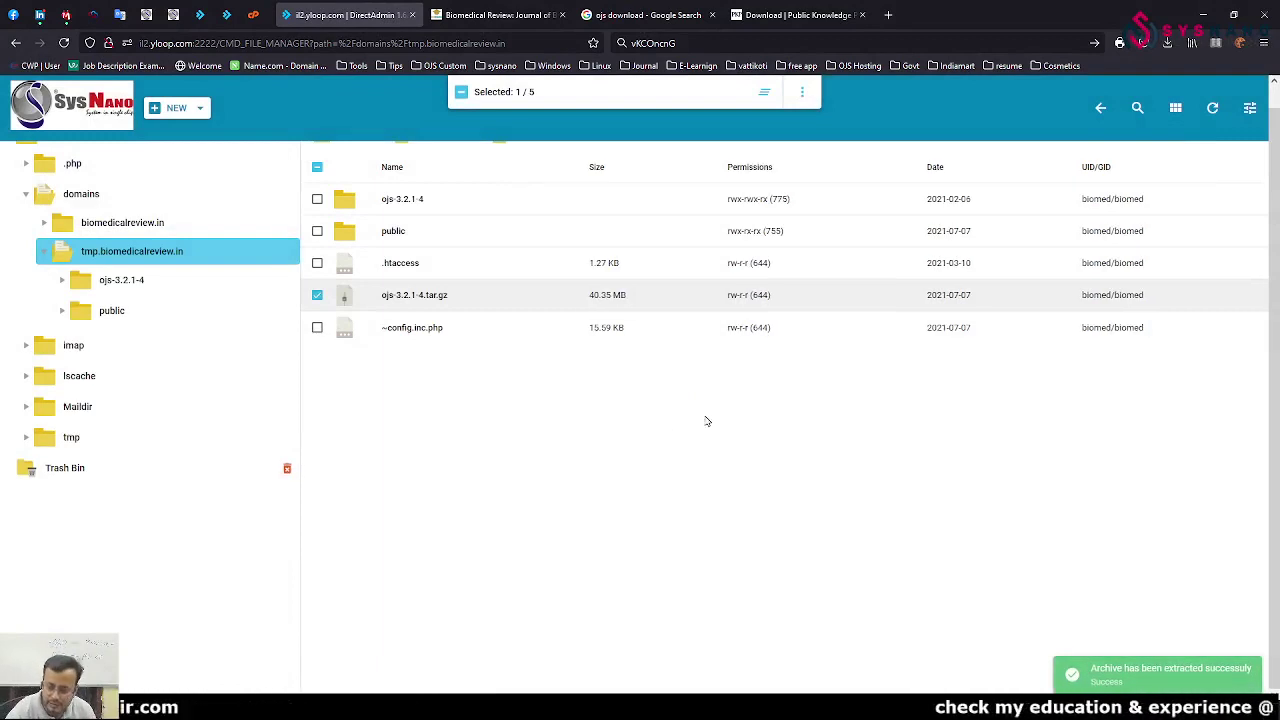
- Clear the file selection in tmp.biomedicalreview.in and open the extracted ojs-3.2.1-4 folder
click(320, 296)
click(317, 167)
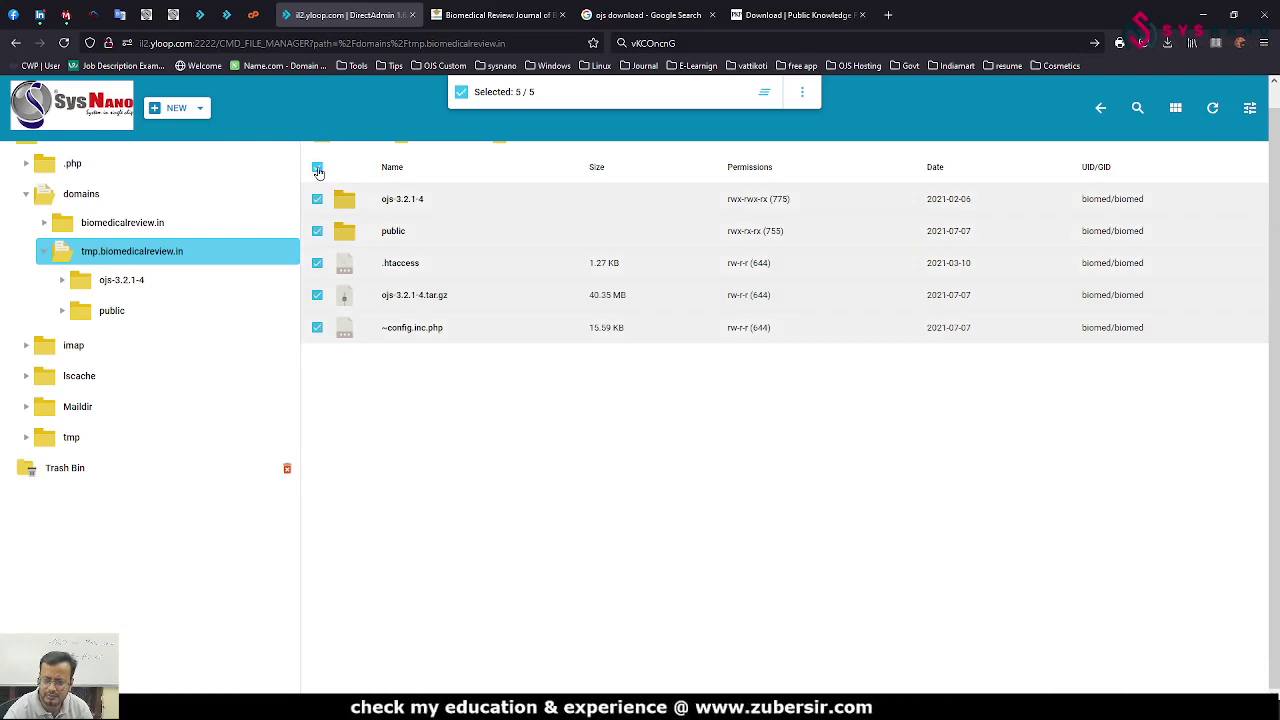
click(317, 167)
double_click(350, 196)
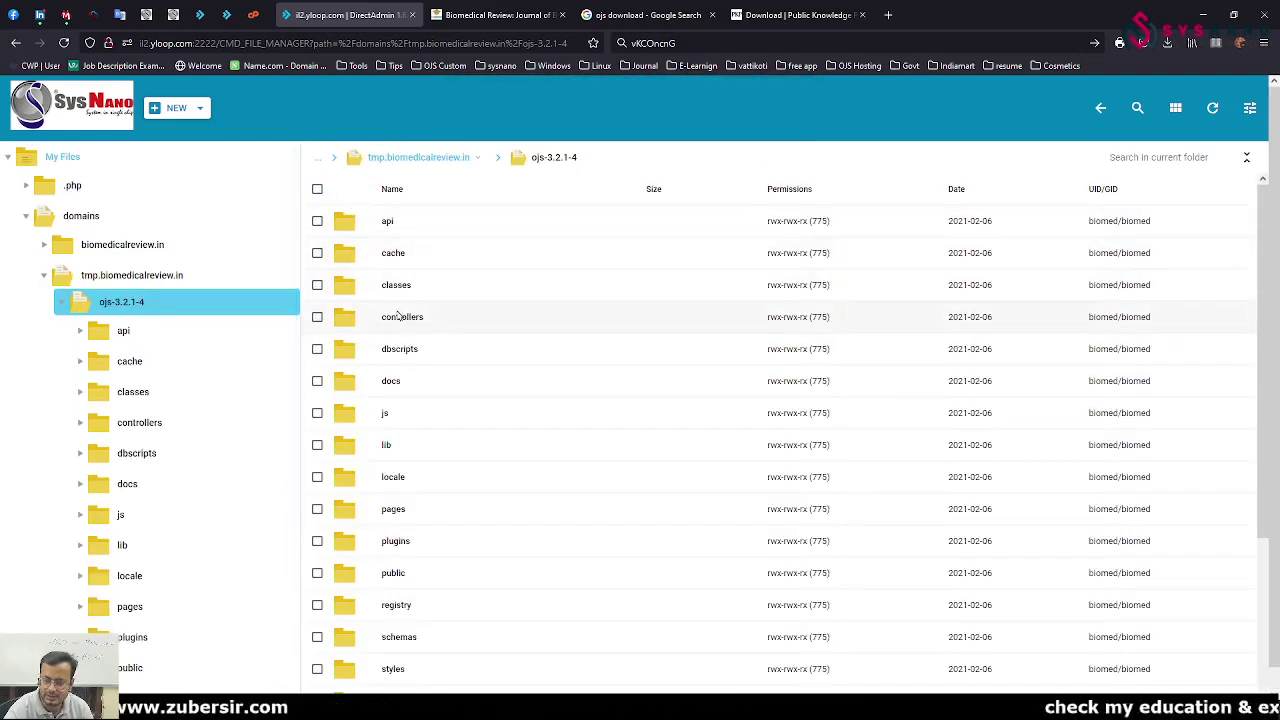
- Move everything in the ojs-3.2.1-4 folder except public up into the tmp.biomedicalreview.in folder, with overwriting enabled
click(317, 189)
scroll(377, 360, down, 5)
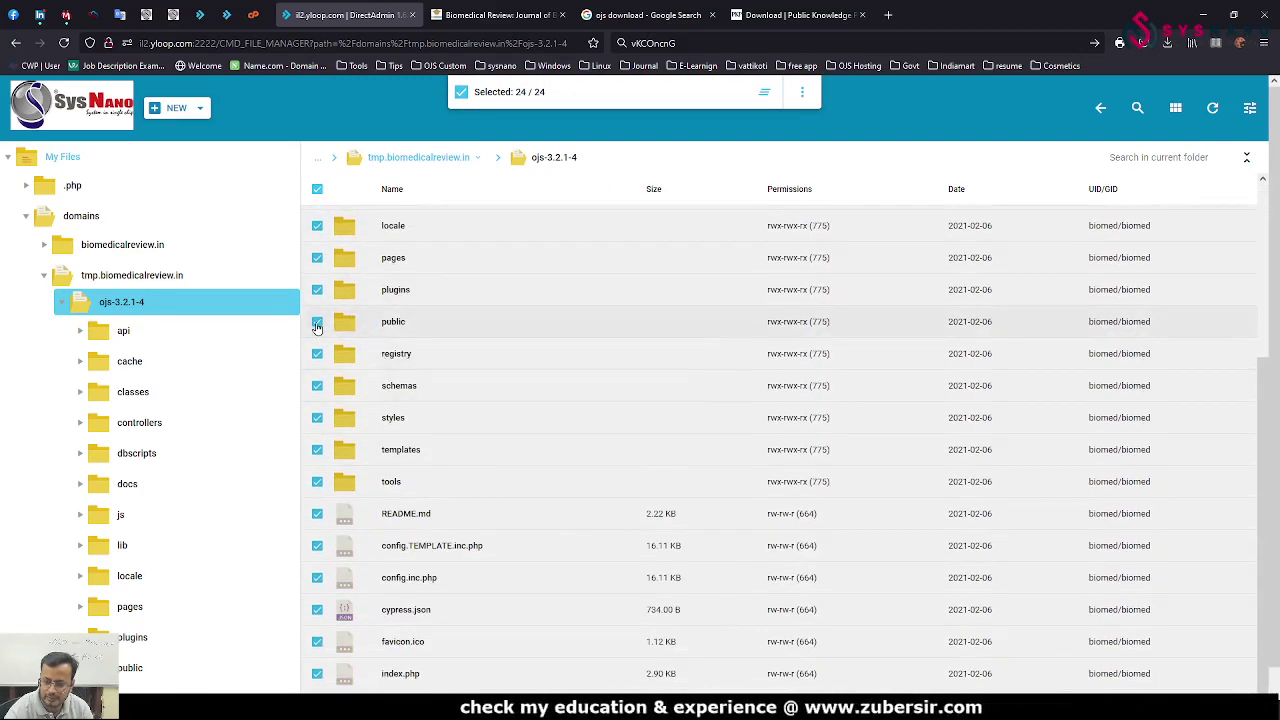
click(317, 322)
scroll(475, 371, down, 1)
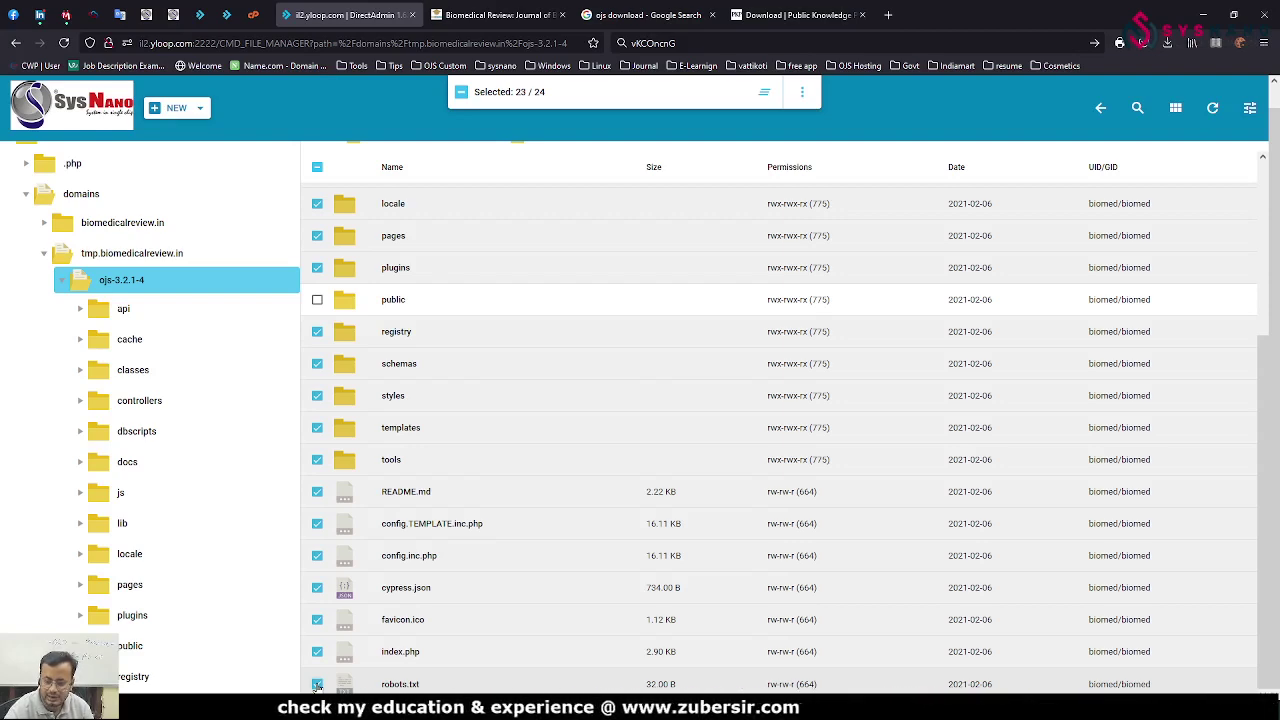
scroll(700, 370, up, 3)
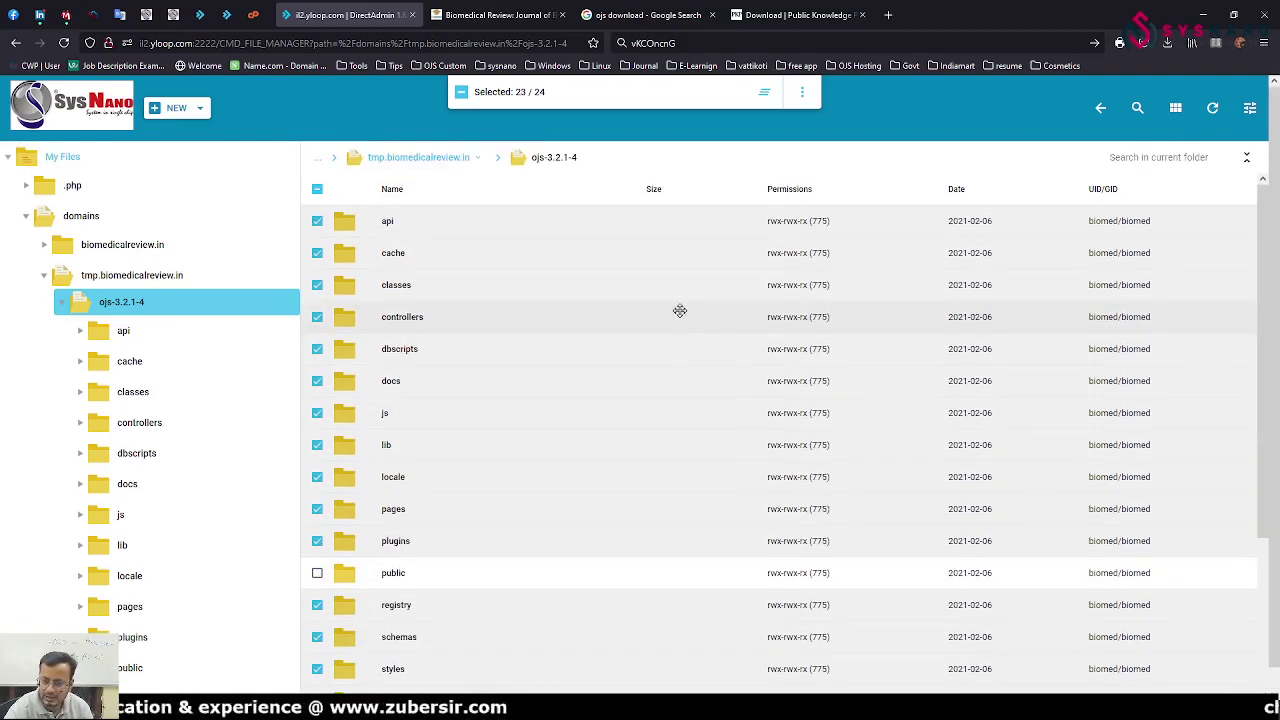
click(801, 100)
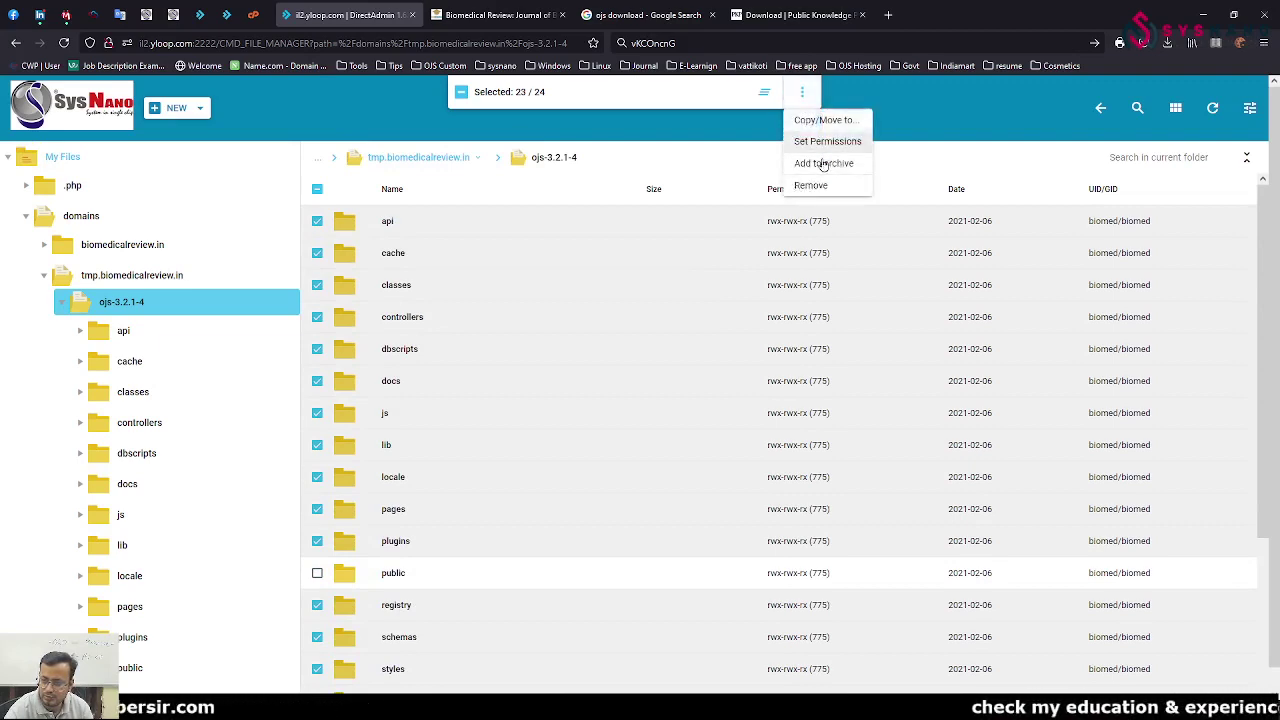
click(820, 120)
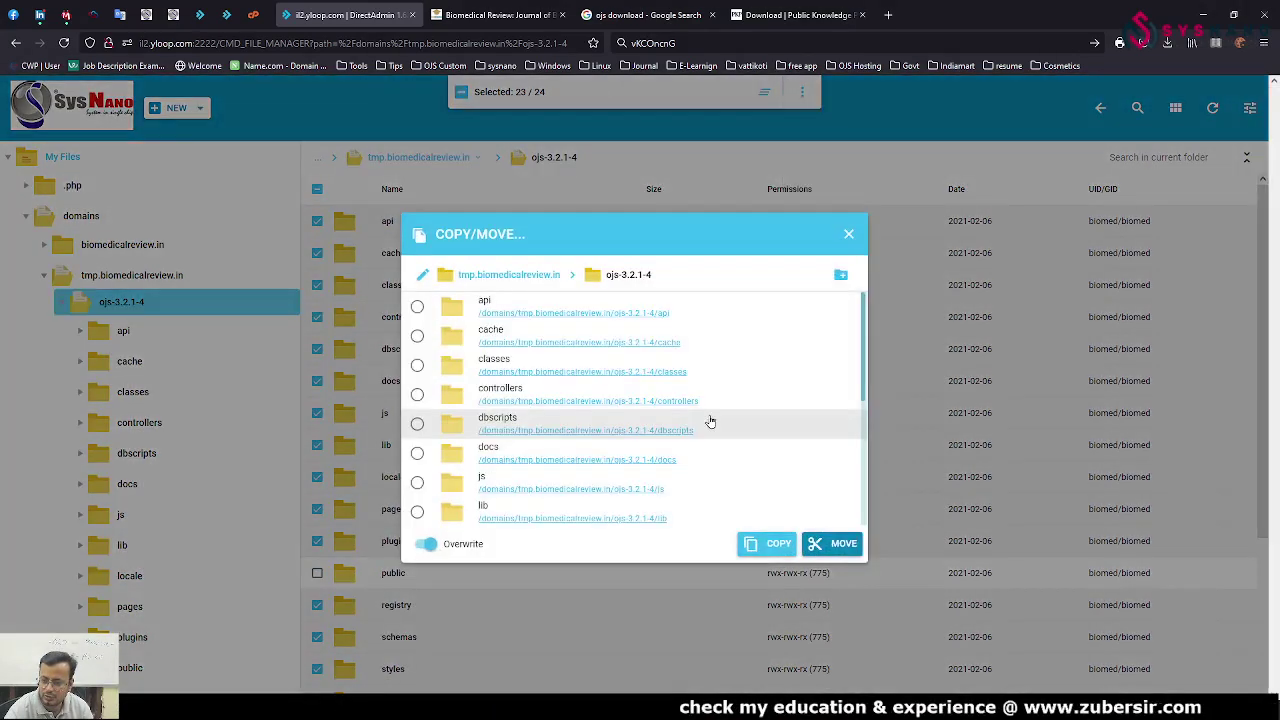
click(547, 274)
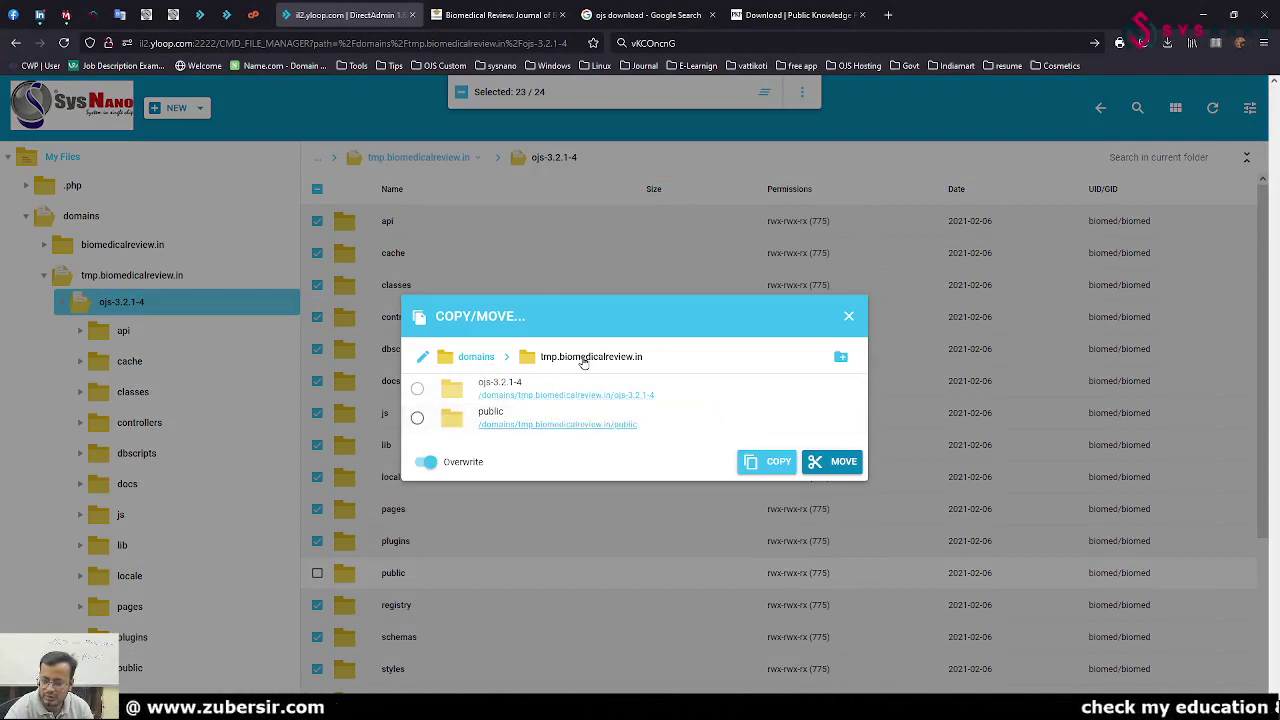
click(830, 466)
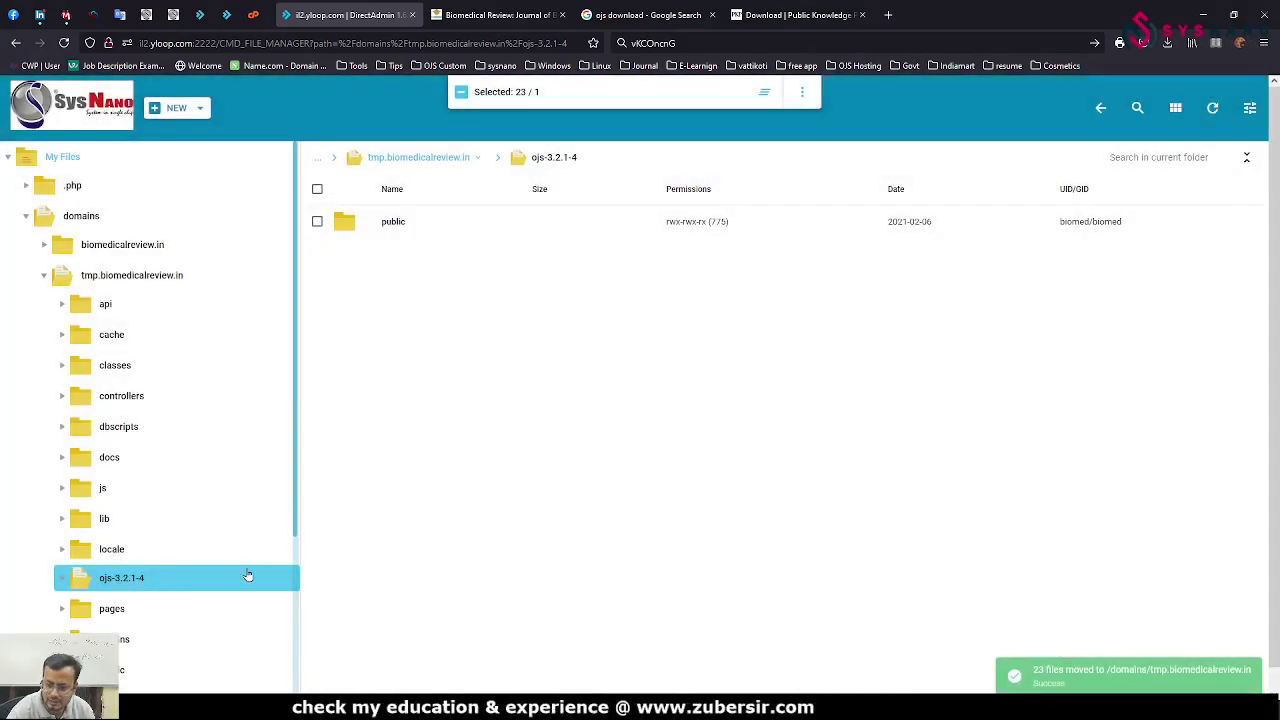
- Return to the tmp.biomedicalreview.in folder and open the old ~config.inc.php for editing in a new browser tab
click(118, 276)
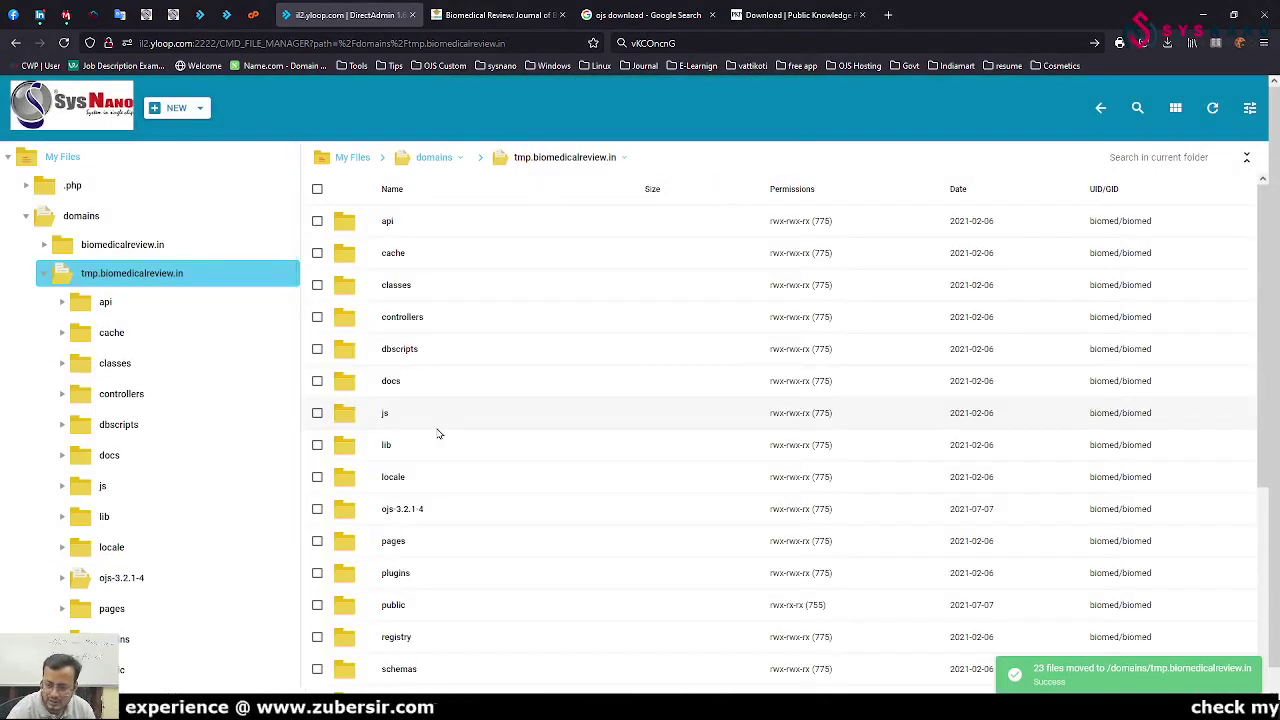
scroll(337, 407, down, 1)
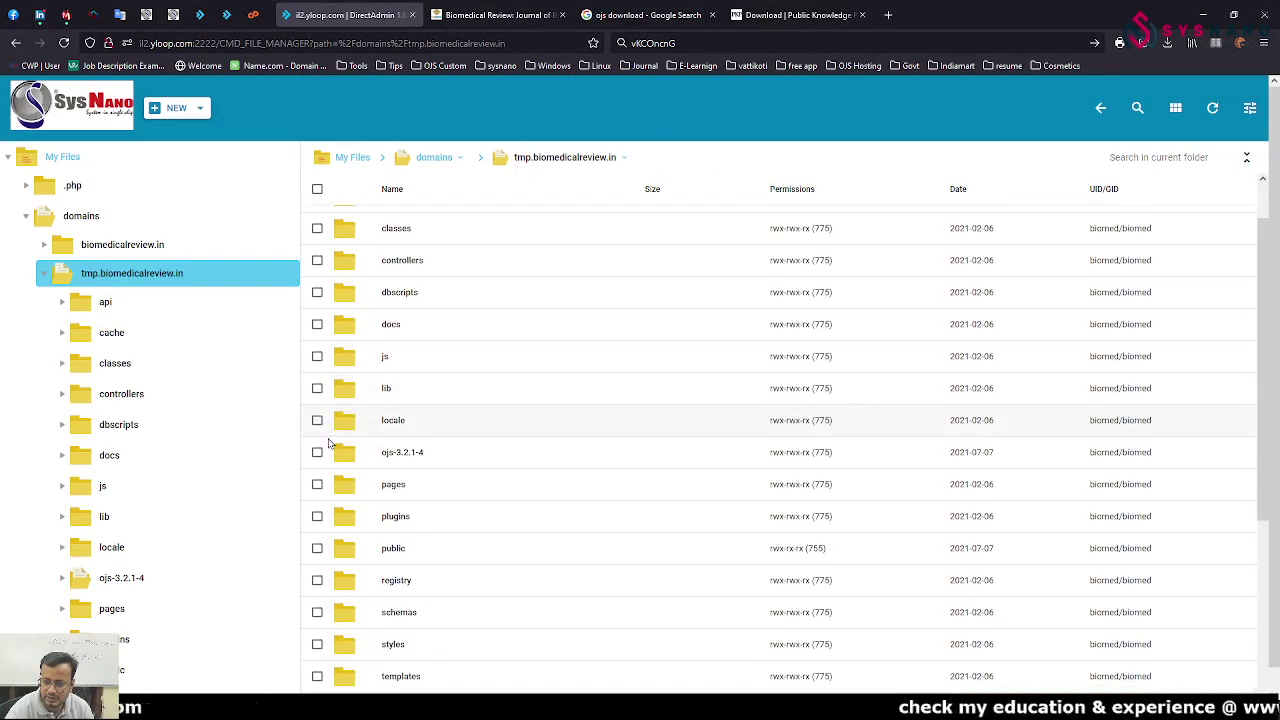
click(317, 449)
scroll(450, 479, down, 3)
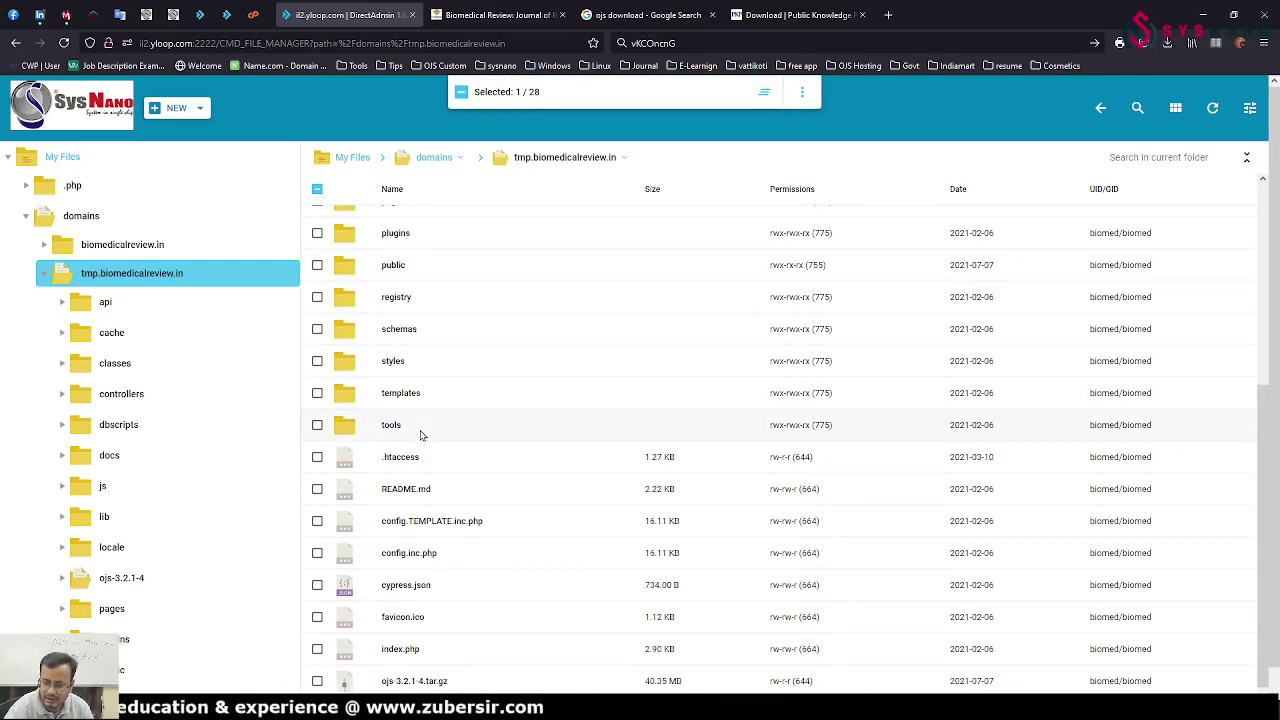
scroll(410, 421, down, 1)
scroll(440, 470, down, 1)
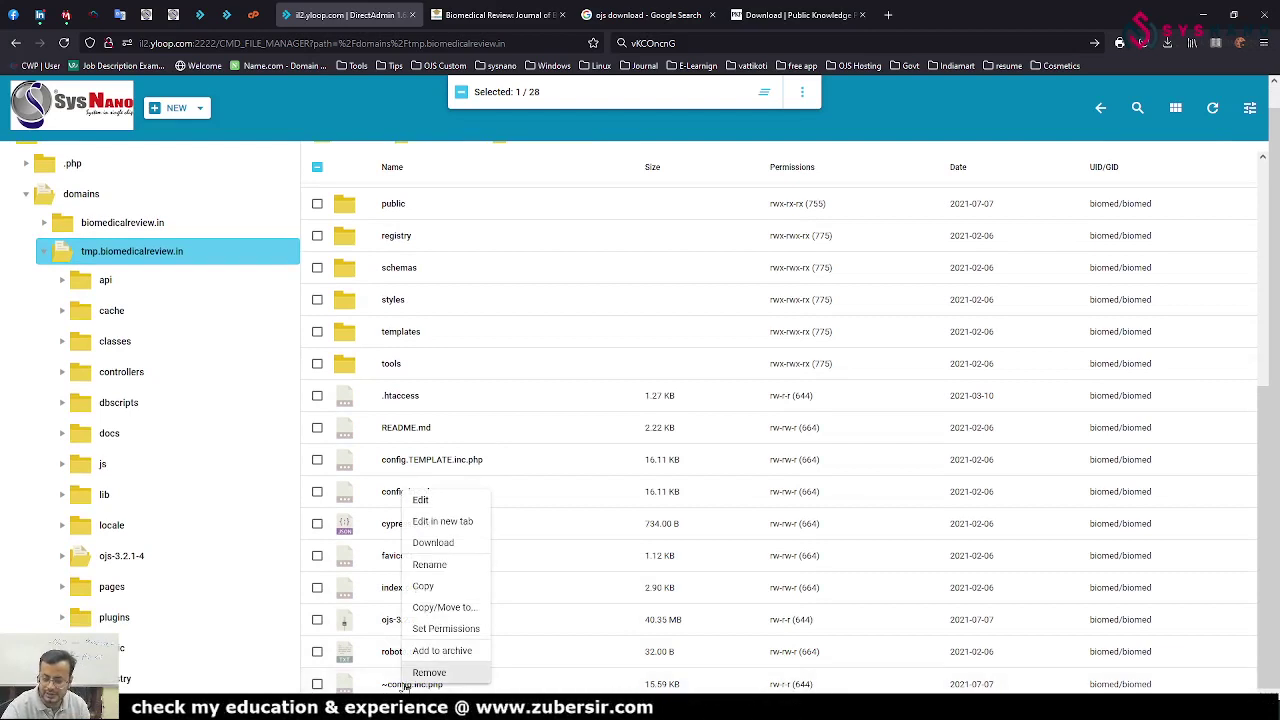
click(463, 523)
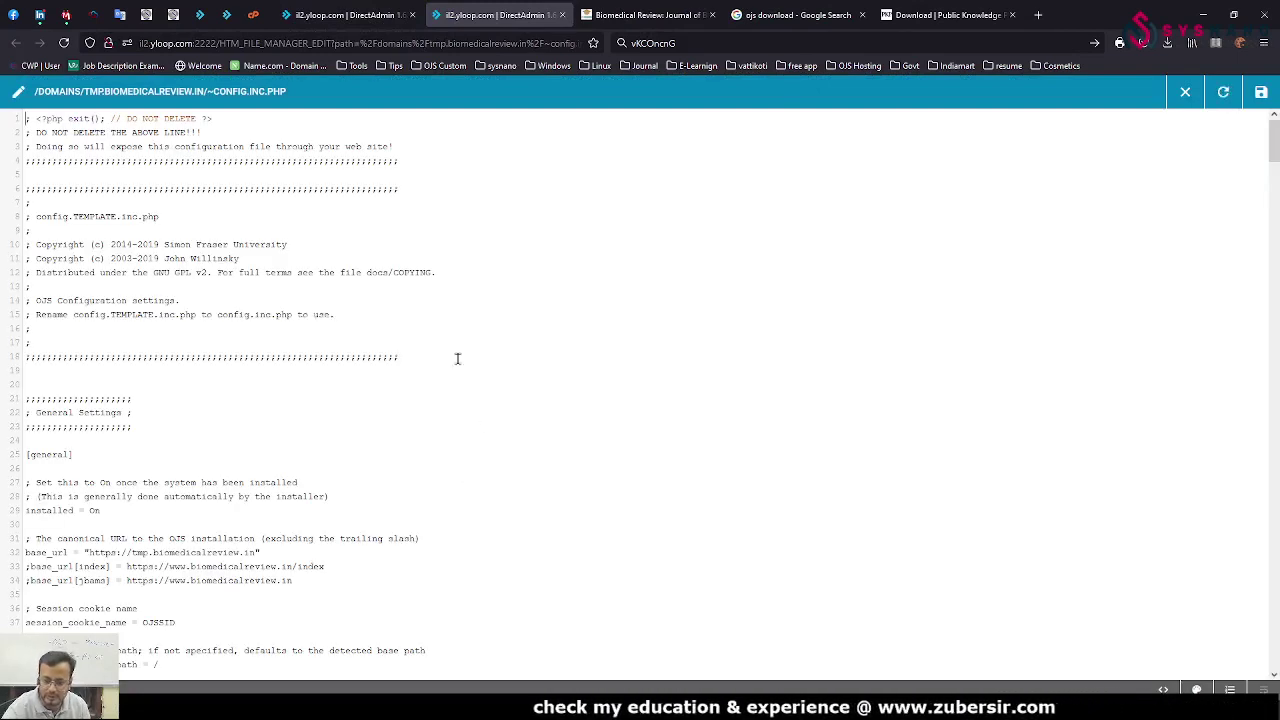
- Open the new config.inc.php for editing in its own browser tab beside the old configuration
click(340, 14)
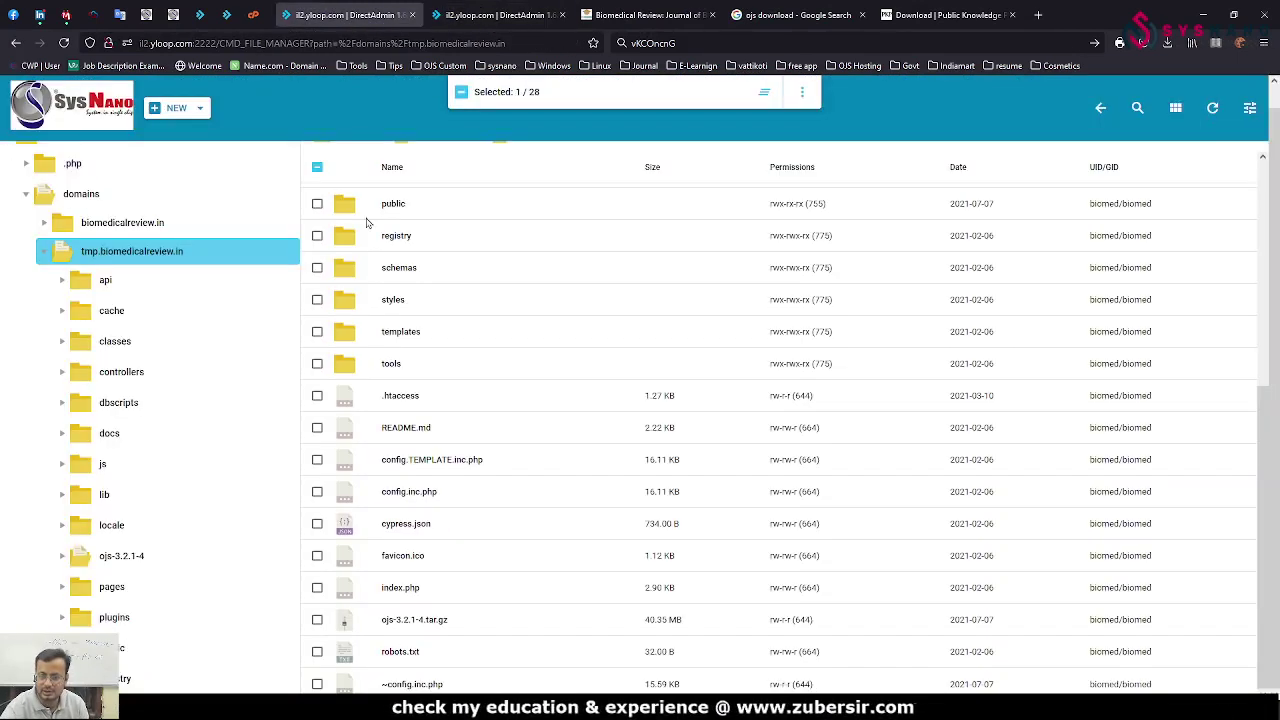
right_click(397, 493)
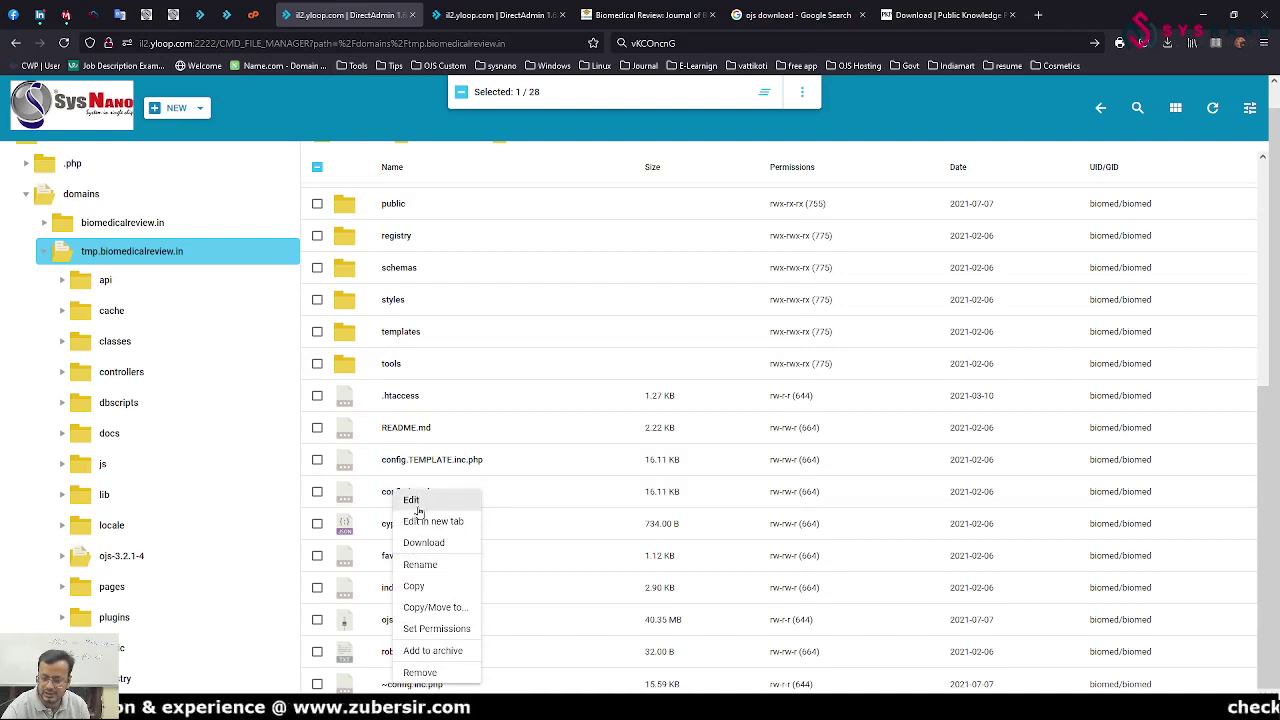
click(420, 522)
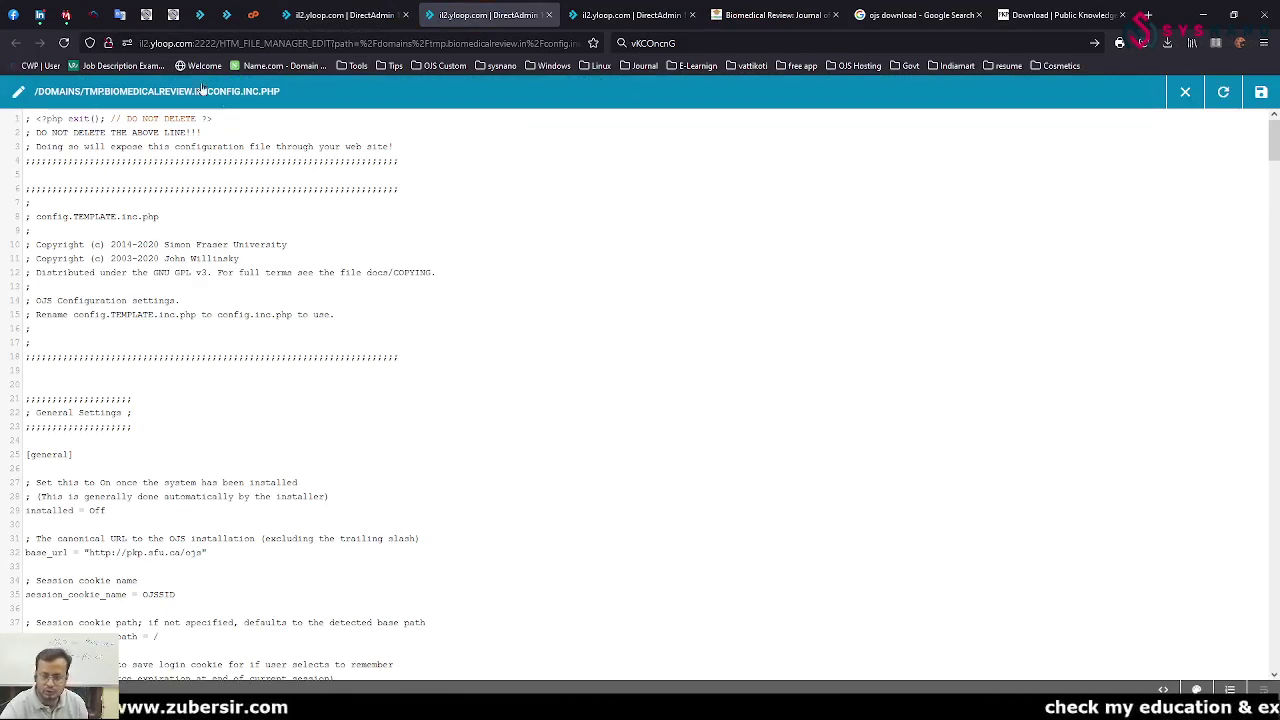
key(ctrl+Tab)
key(ctrl+shift+Tab)
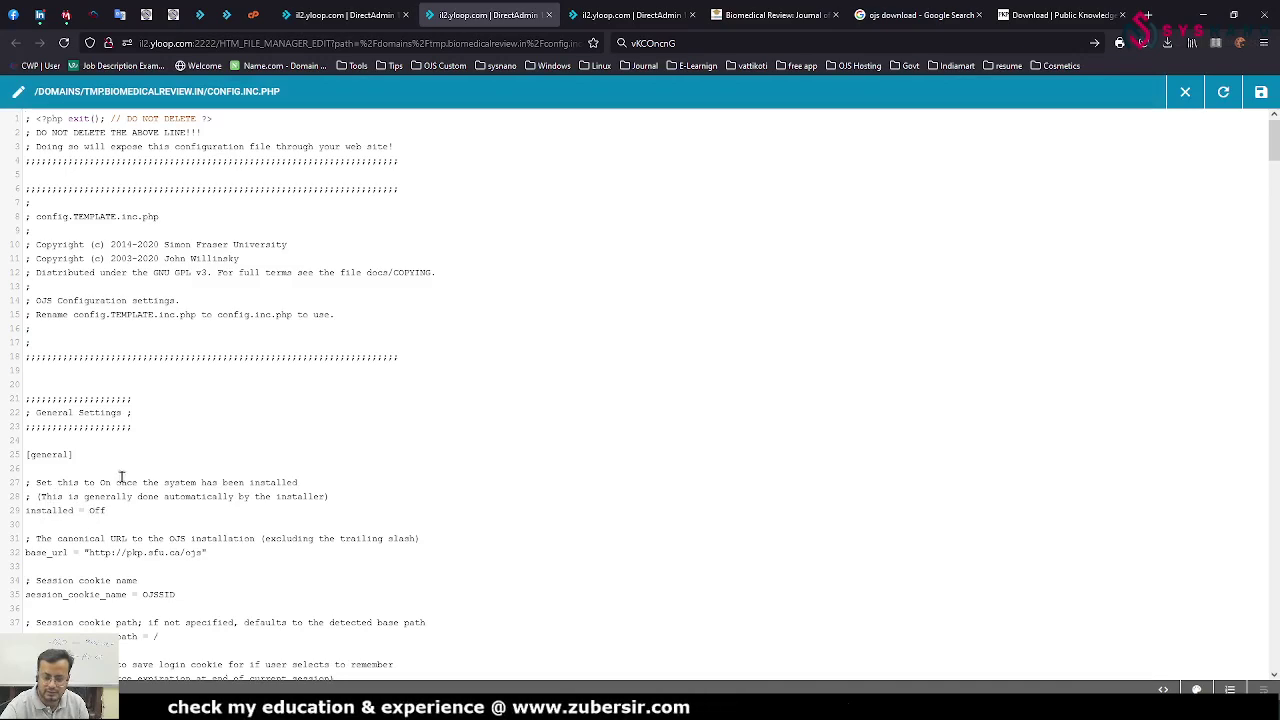
scroll(164, 480, down, 3)
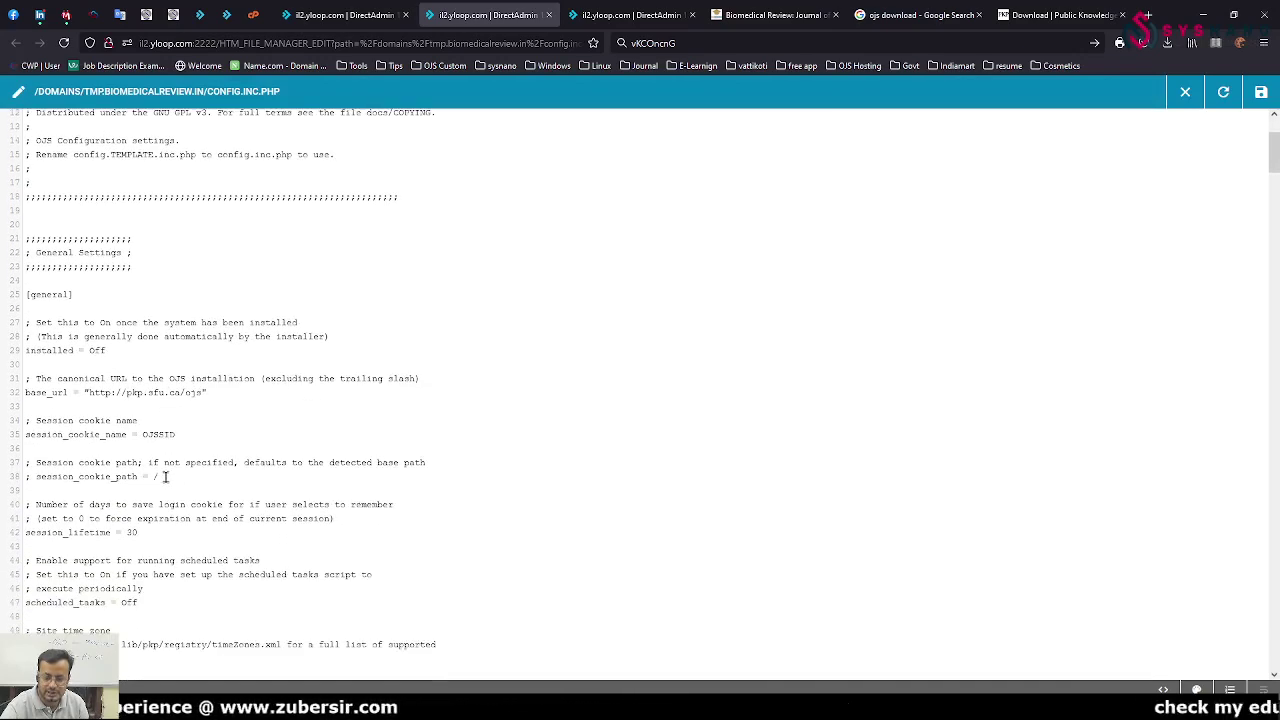
scroll(164, 477, up, 3)
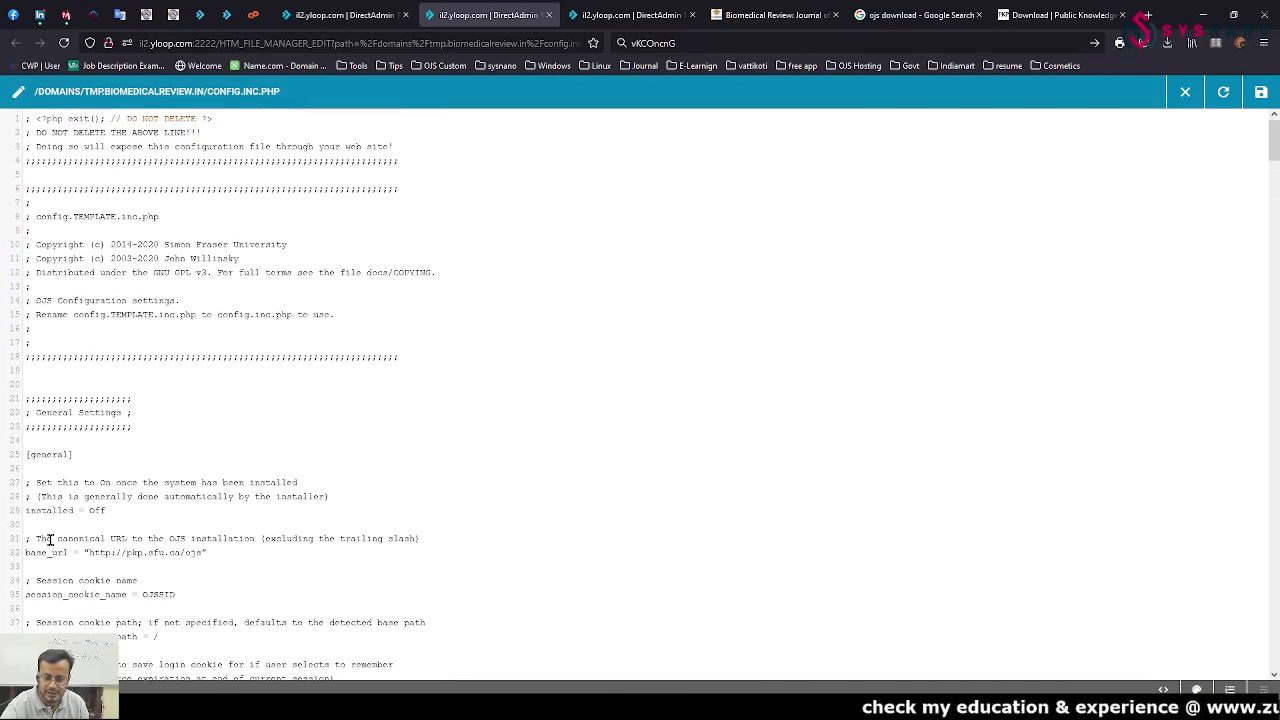
drag(22, 555, 214, 552)
click(627, 22)
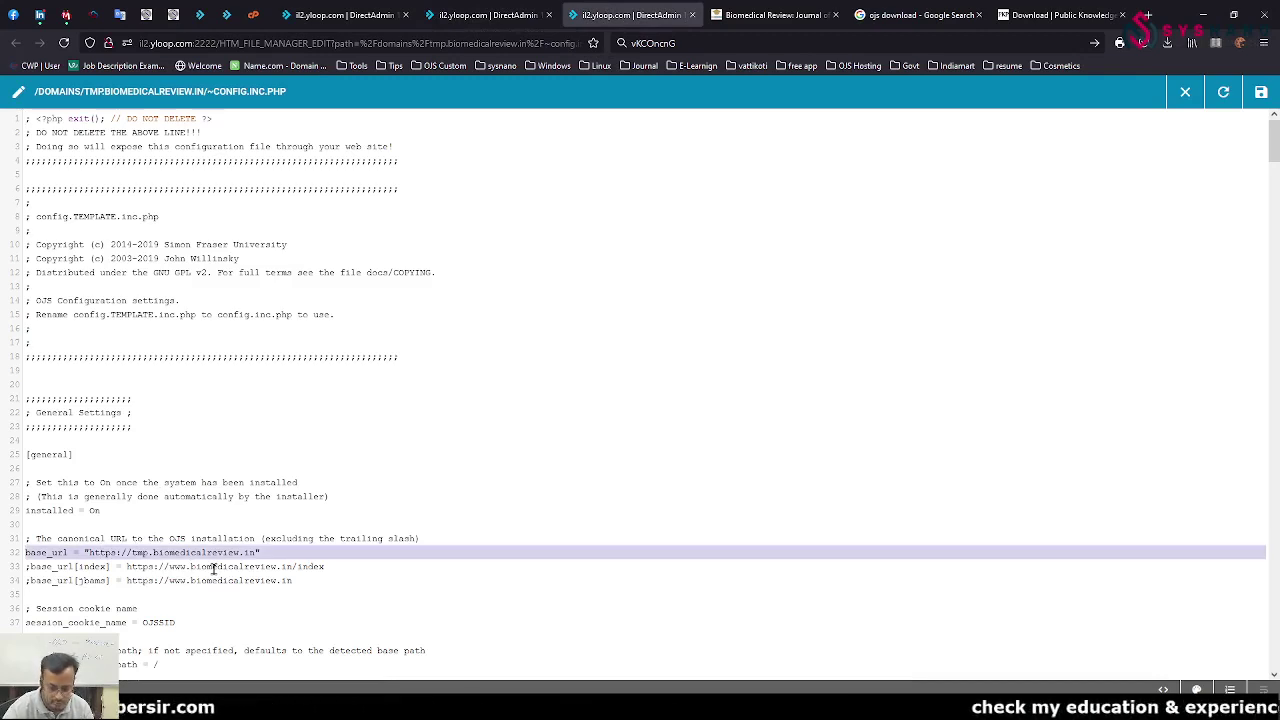
click(455, 18)
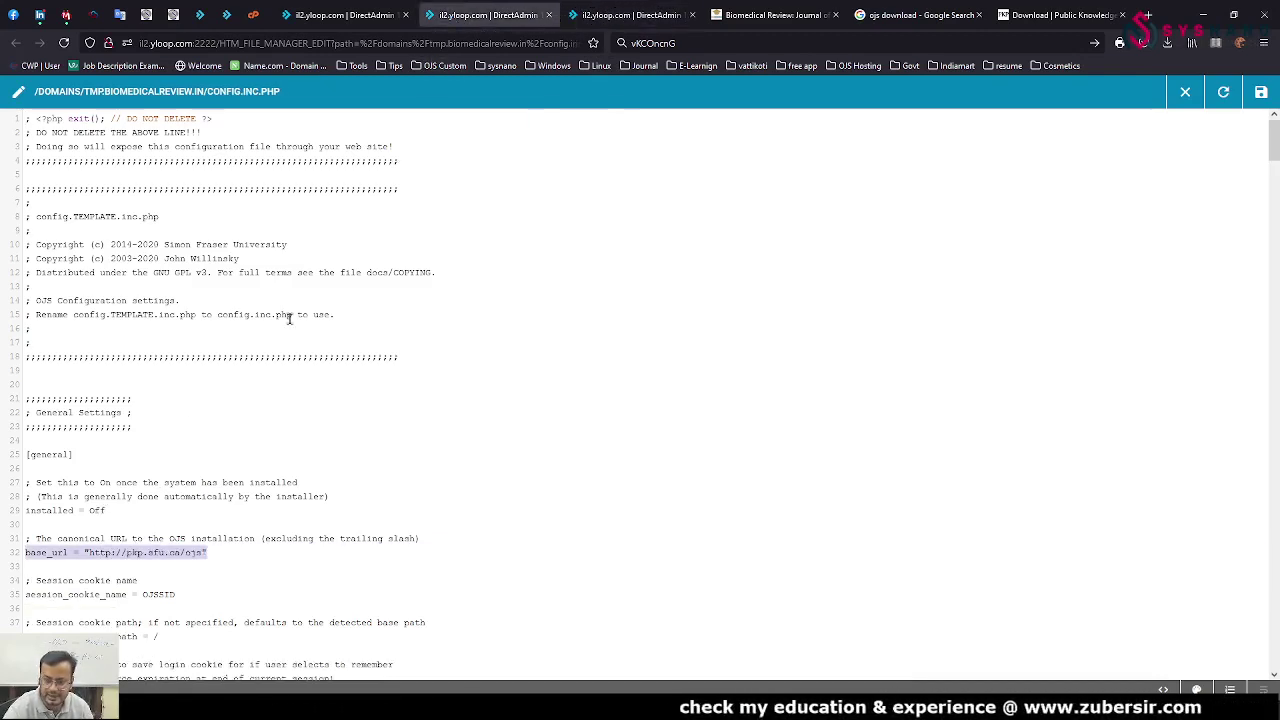
text(base_url = "https://tmp.biomedicalreview.in")
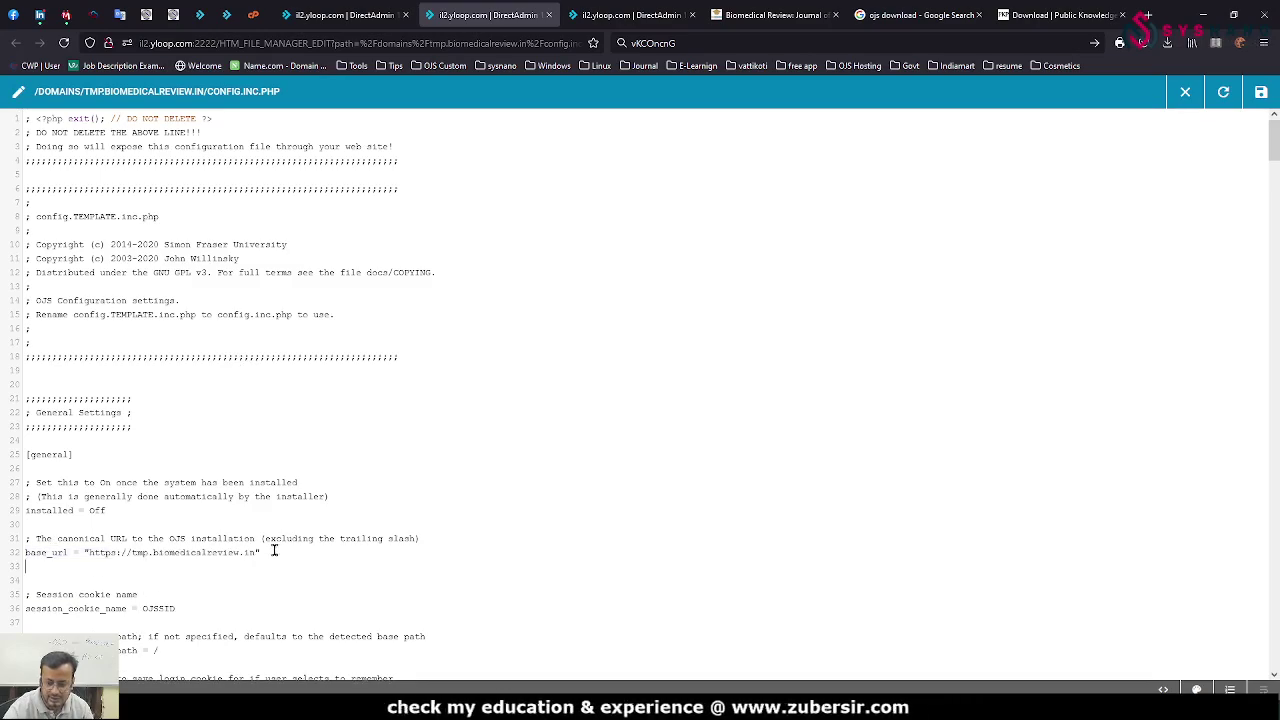
key(BackSpace)
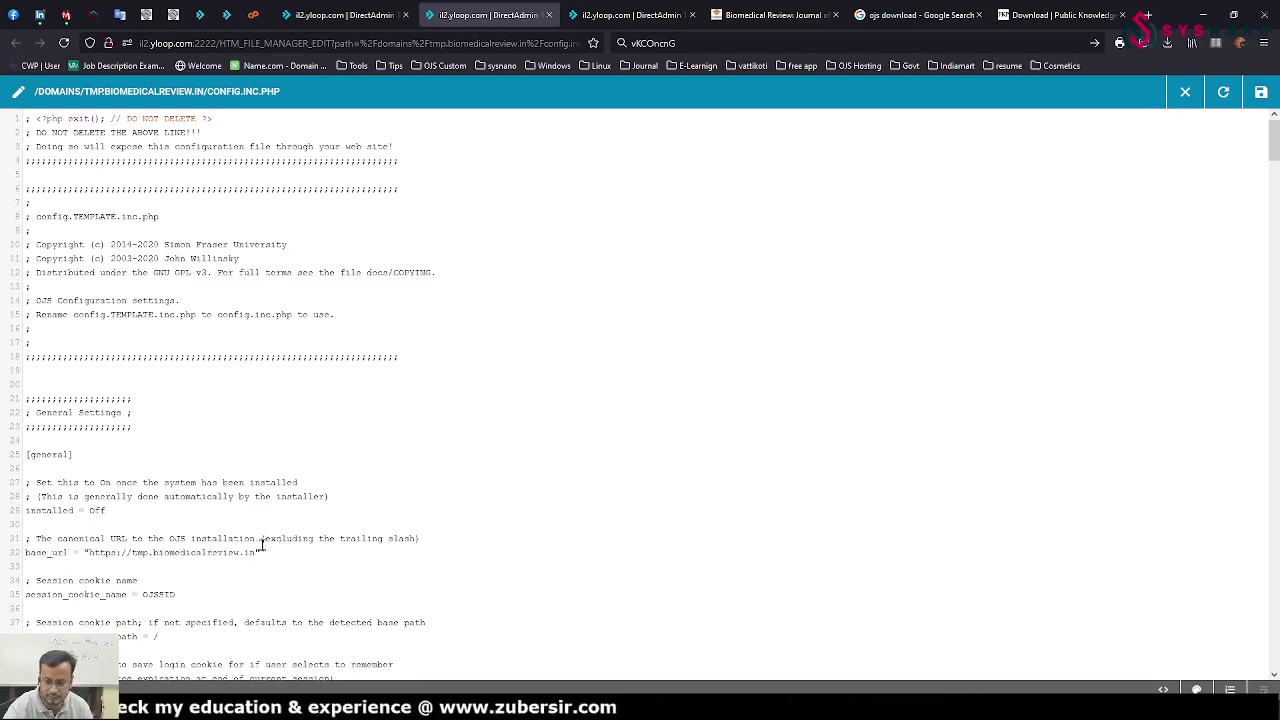
- Copy the database driver, host, username, password and name lines from the Database Settings of ~config.inc.php
scroll(317, 507, down, 8)
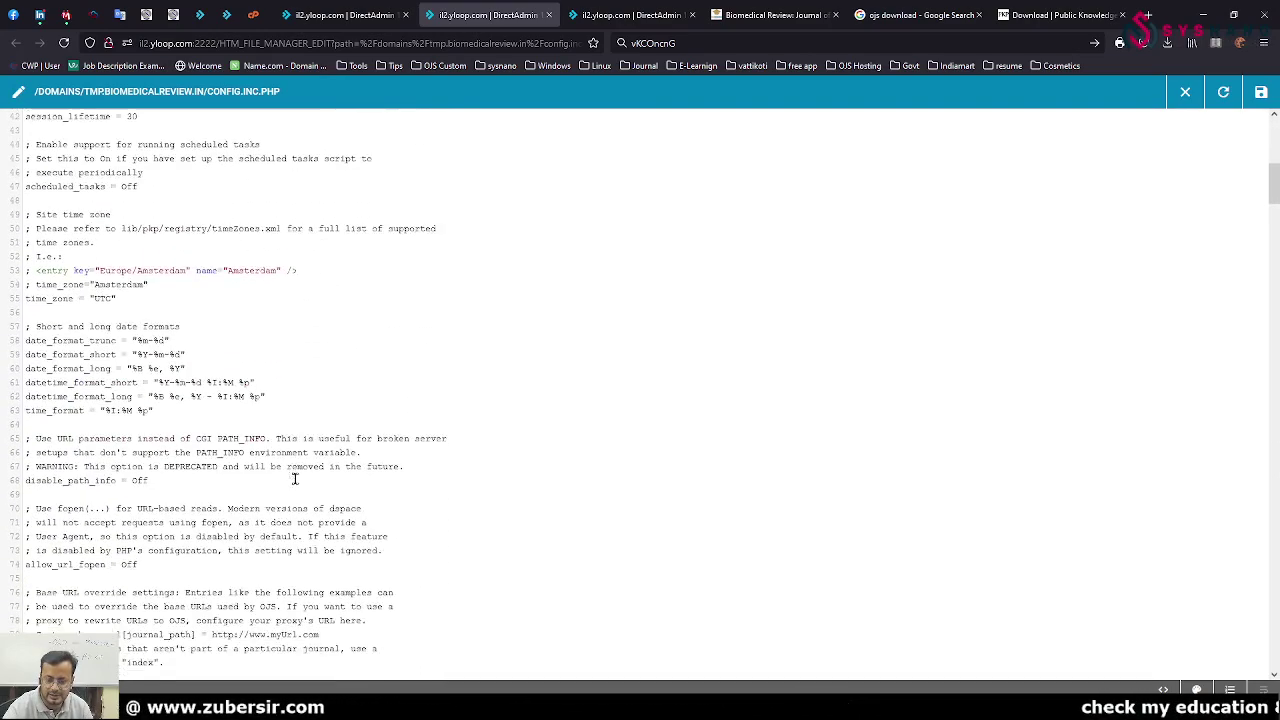
scroll(298, 477, down, 3)
scroll(299, 475, down, 6)
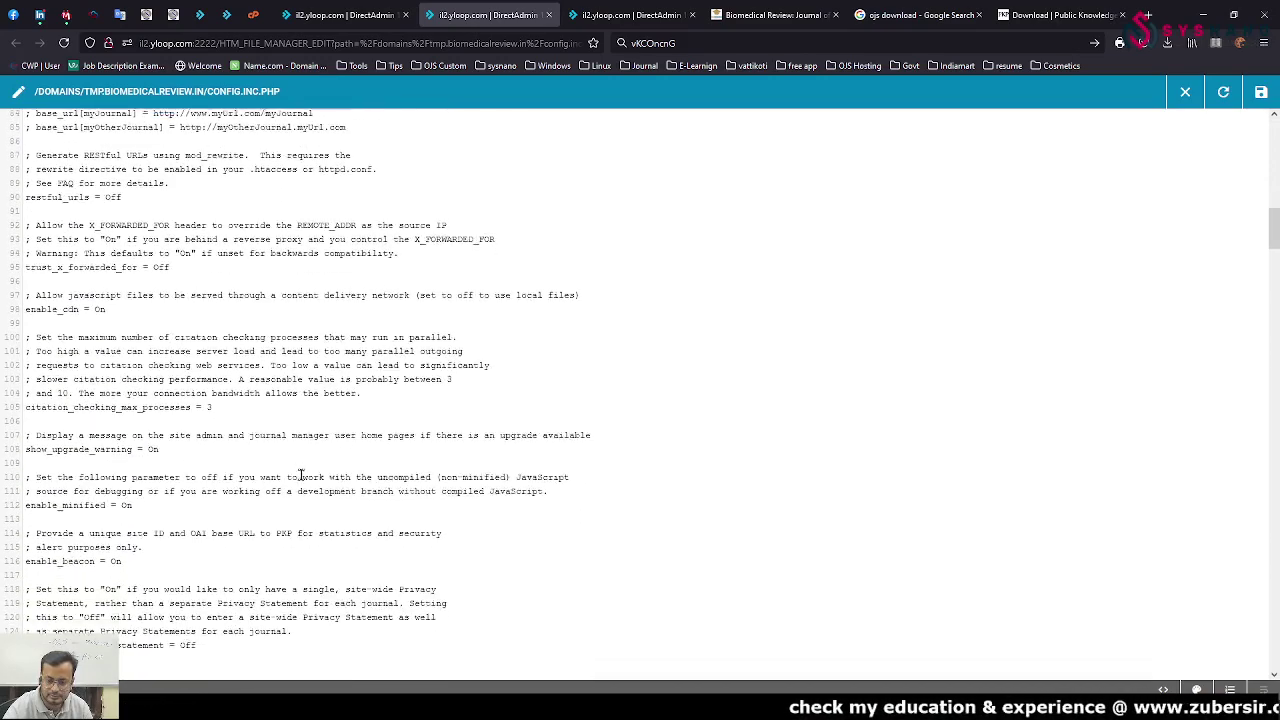
scroll(299, 470, down, 2)
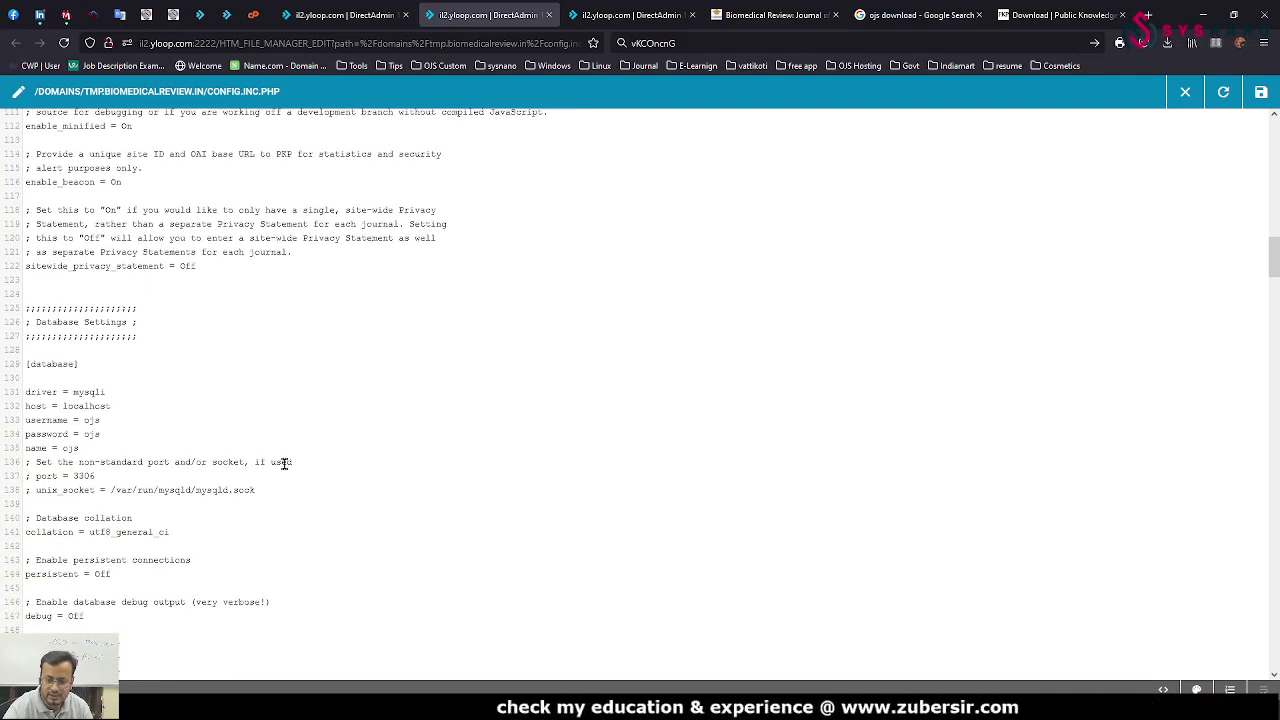
click(600, 16)
scroll(290, 365, down, 9)
scroll(286, 372, down, 13)
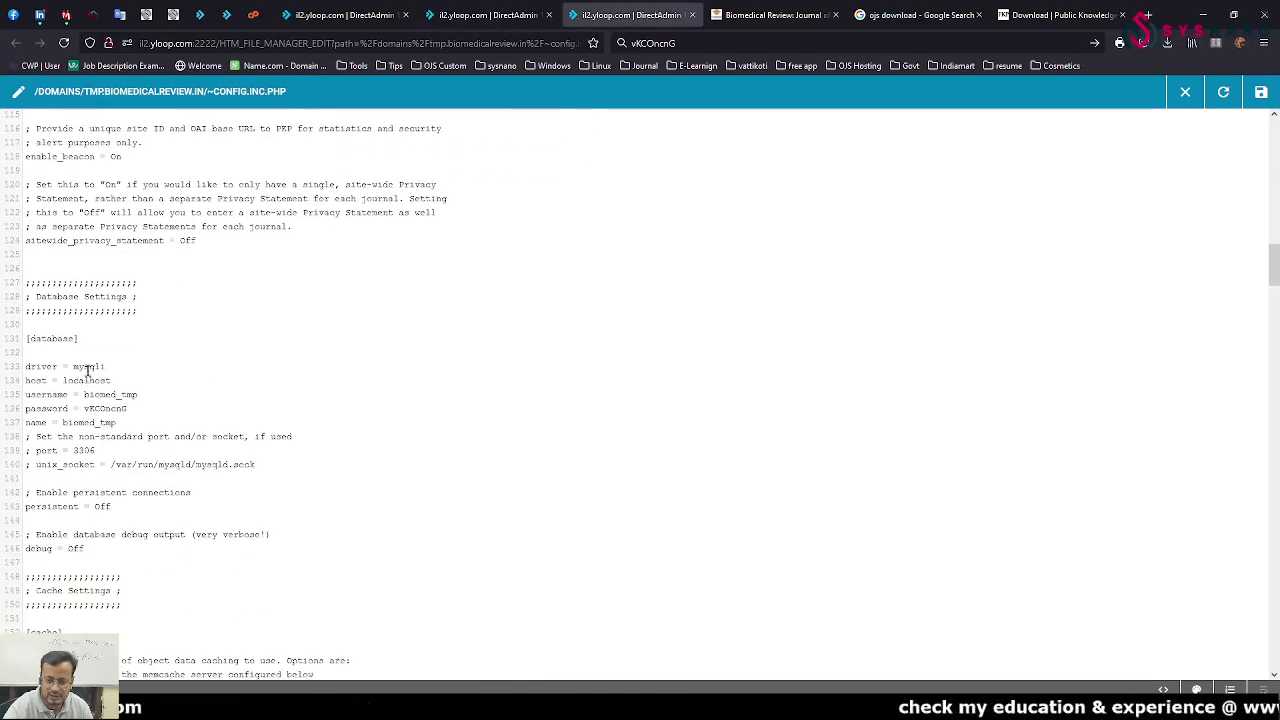
key(shift+Down)
key(shift+Down)
key(shift+Down)
key(shift+Down)
key(shift+Down)
key(ctrl+c)
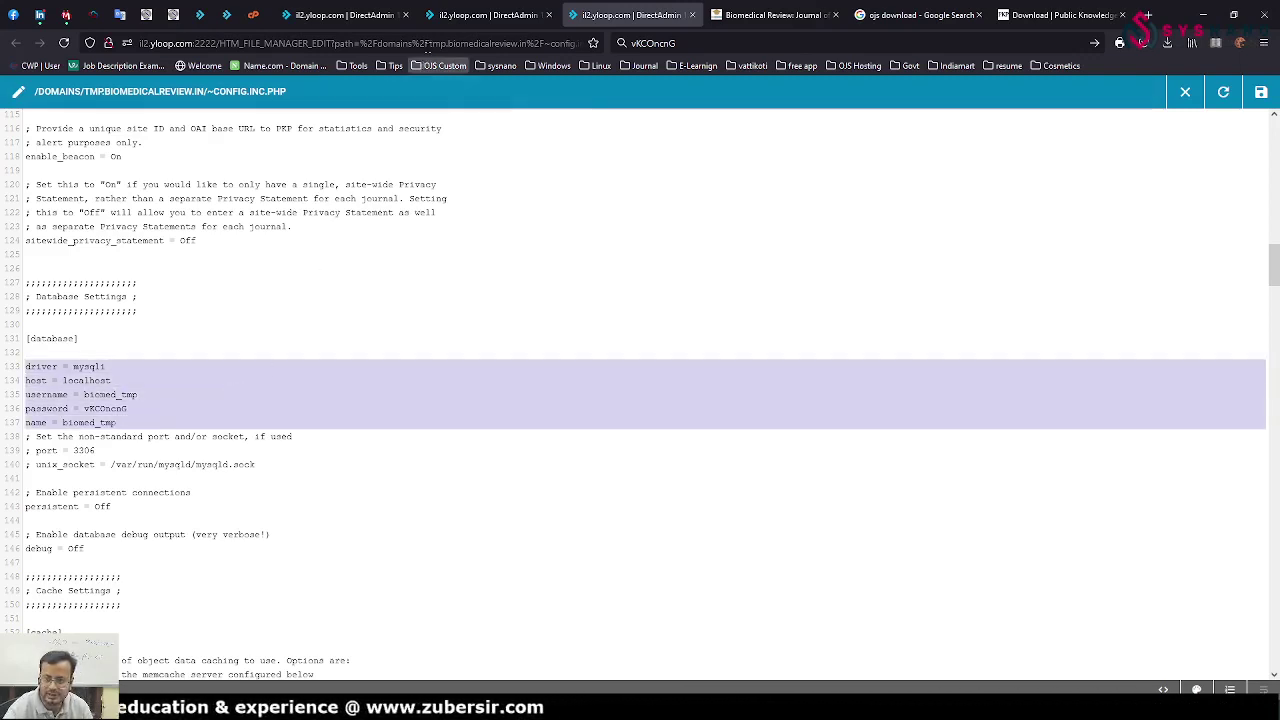
- Replace the driver, host, username, password and name lines in the new config.inc.php with the copied database settings
click(463, 15)
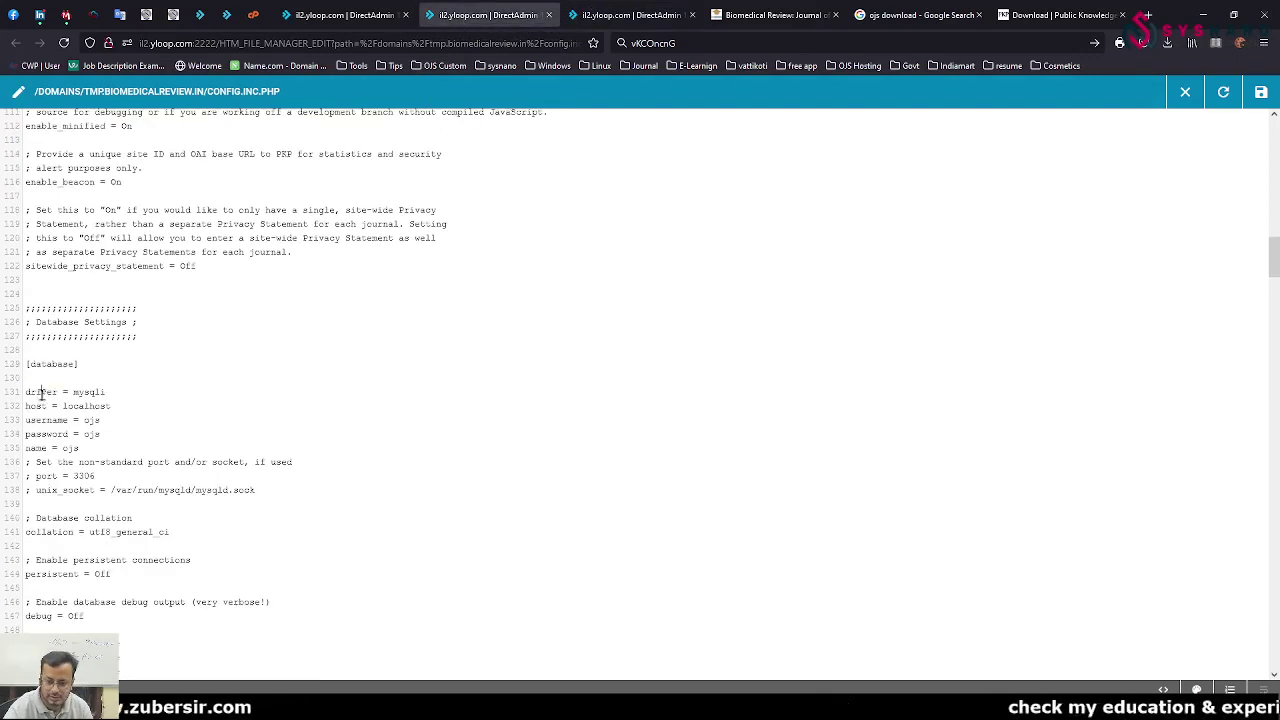
key(shift+Down)
key(shift+Down)
key(shift+Down)
key(shift+Down)
key(shift+Down)
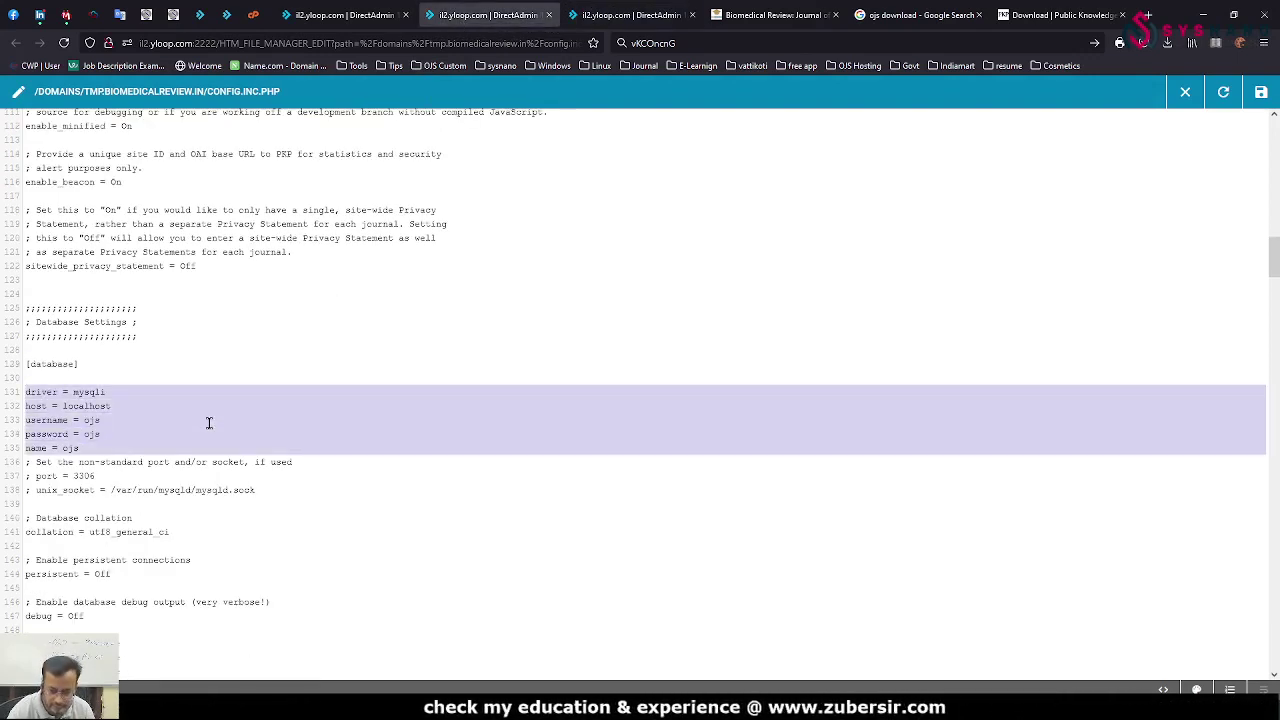
key(ctrl+v)
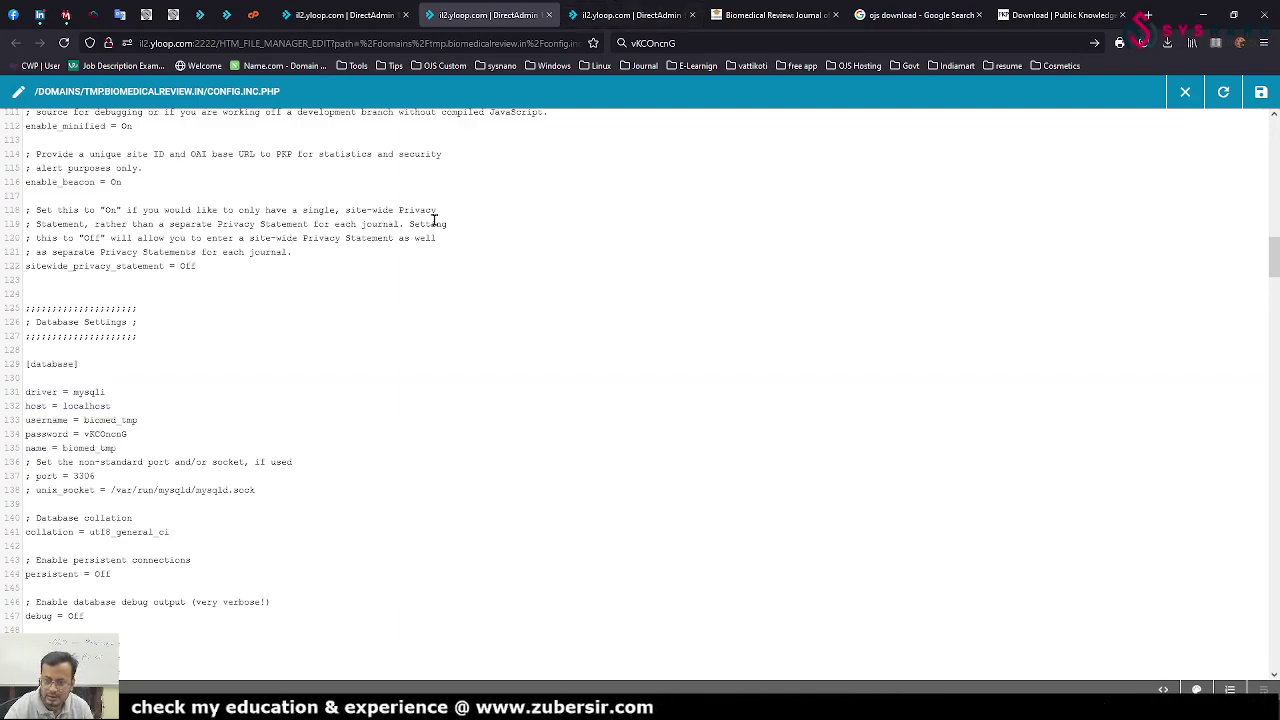
- Copy the files_dir line from the File Settings section of ~config.inc.php
scroll(366, 309, down, 7)
scroll(358, 313, down, 4)
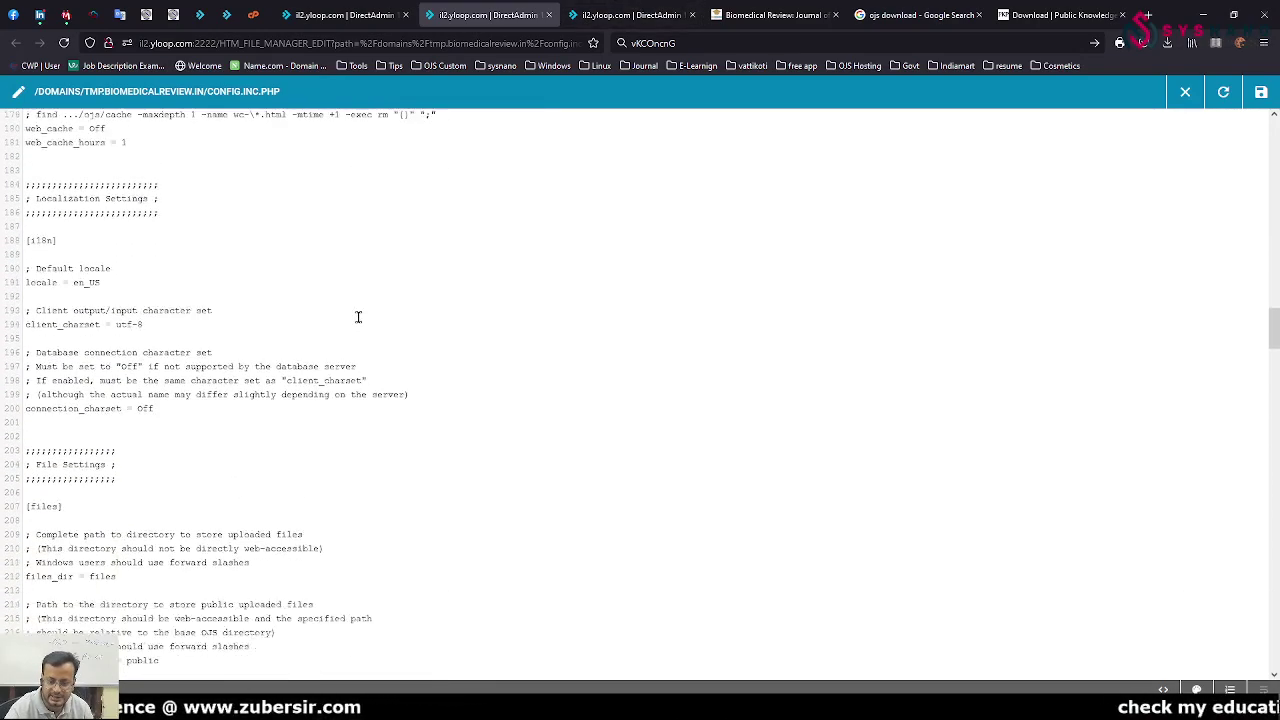
click(630, 15)
scroll(185, 407, down, 7)
scroll(185, 407, down, 5)
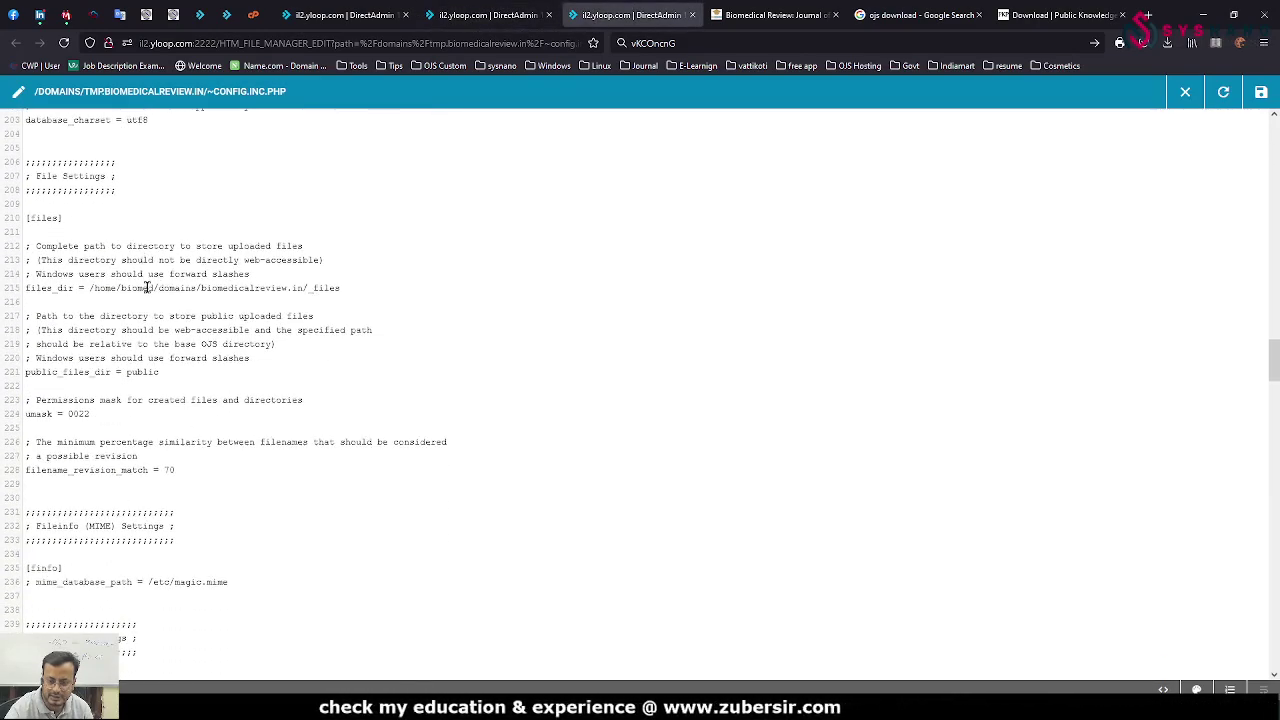
click(270, 310)
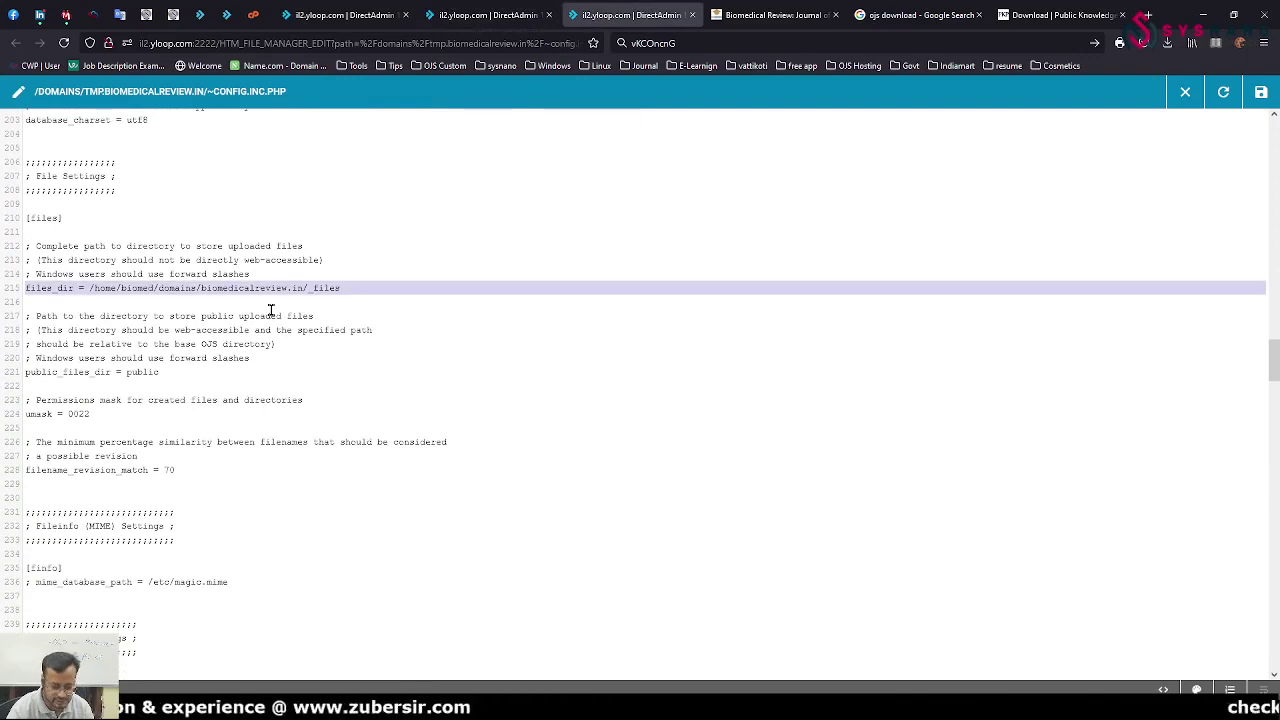
- Set files_dir to /home/biomed/domains/biomedicalreview.in/_files in the new config.inc.php, save it and close both configuration files
click(482, 16)
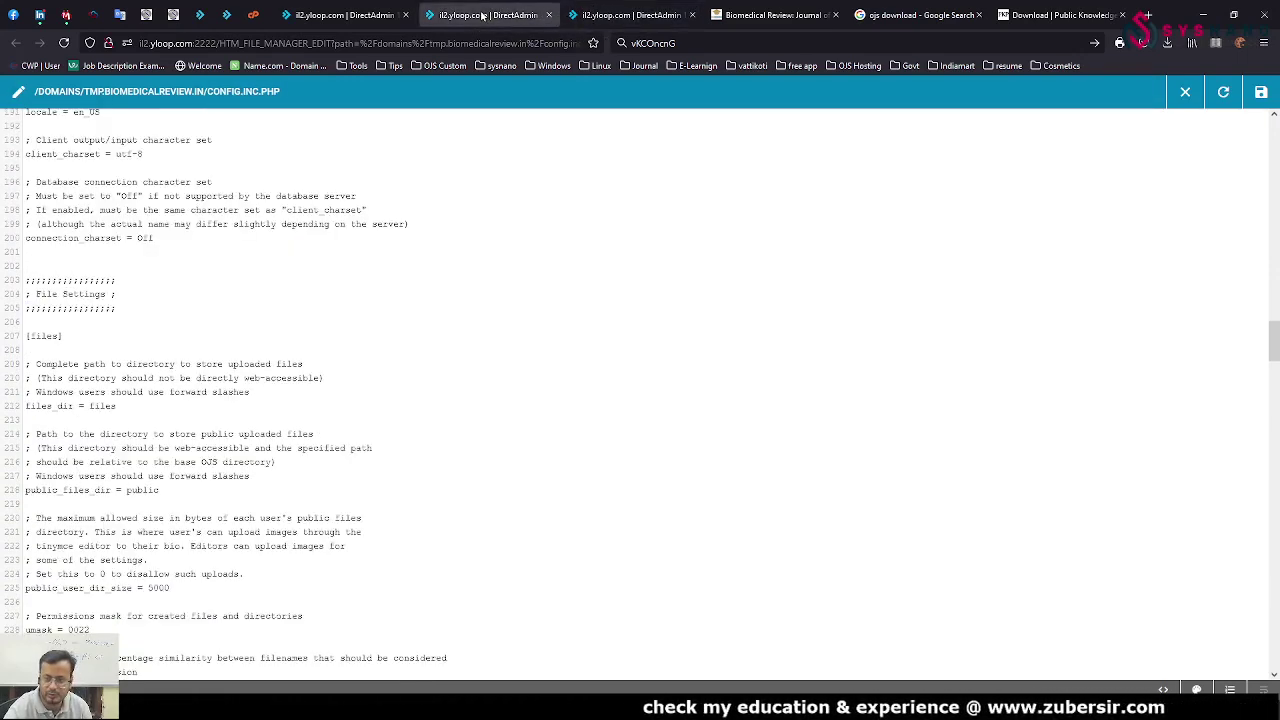
click(320, 406)
text(/home/biomed/domains/biomedicalreview.in/)
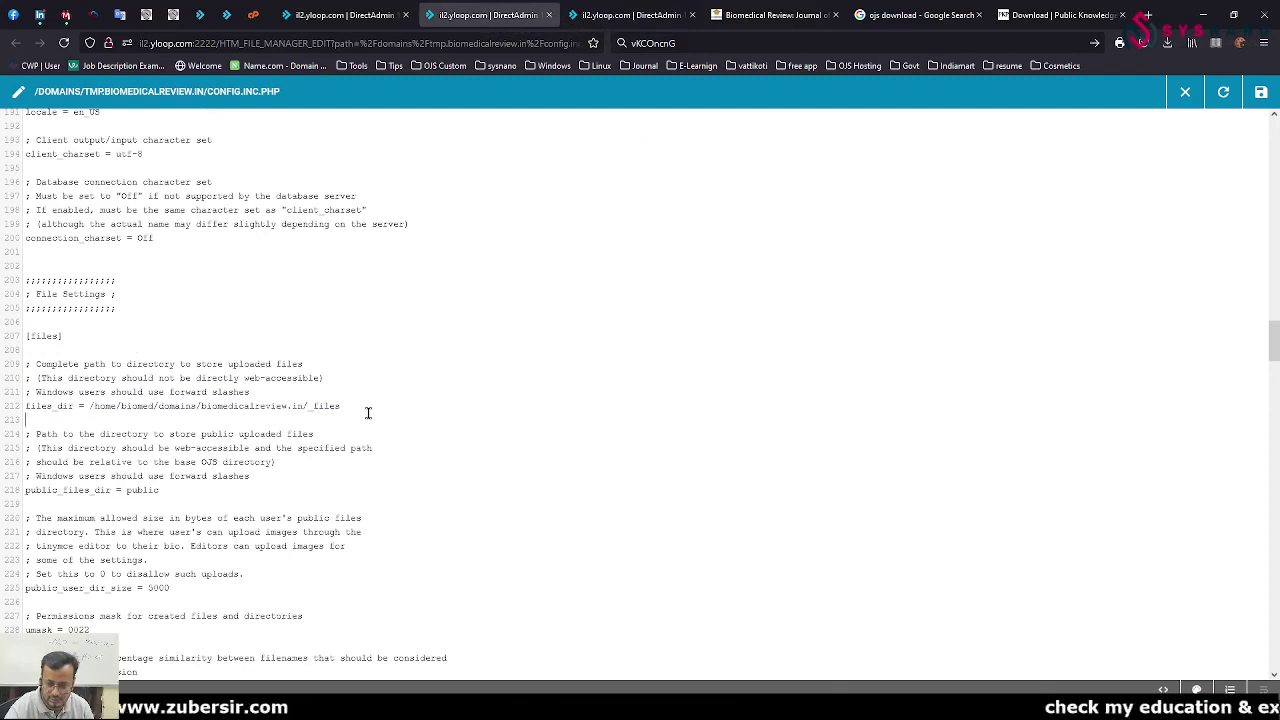
click(1261, 93)
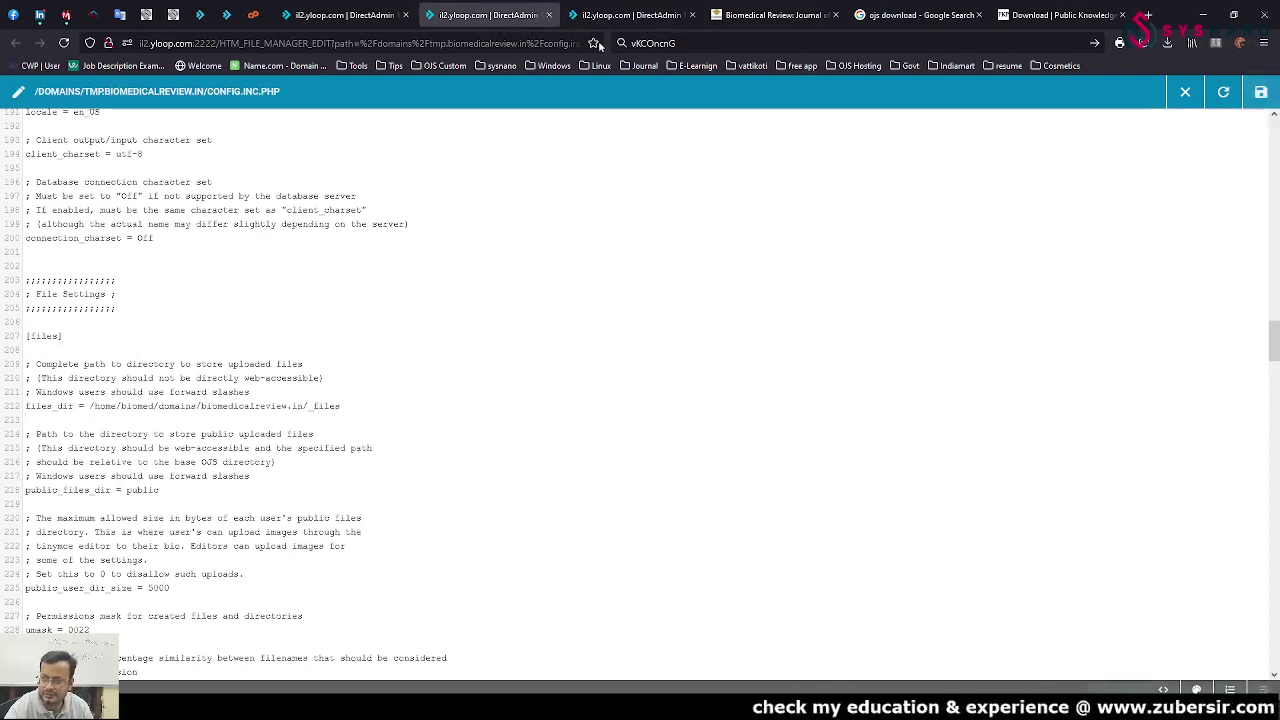
click(548, 15)
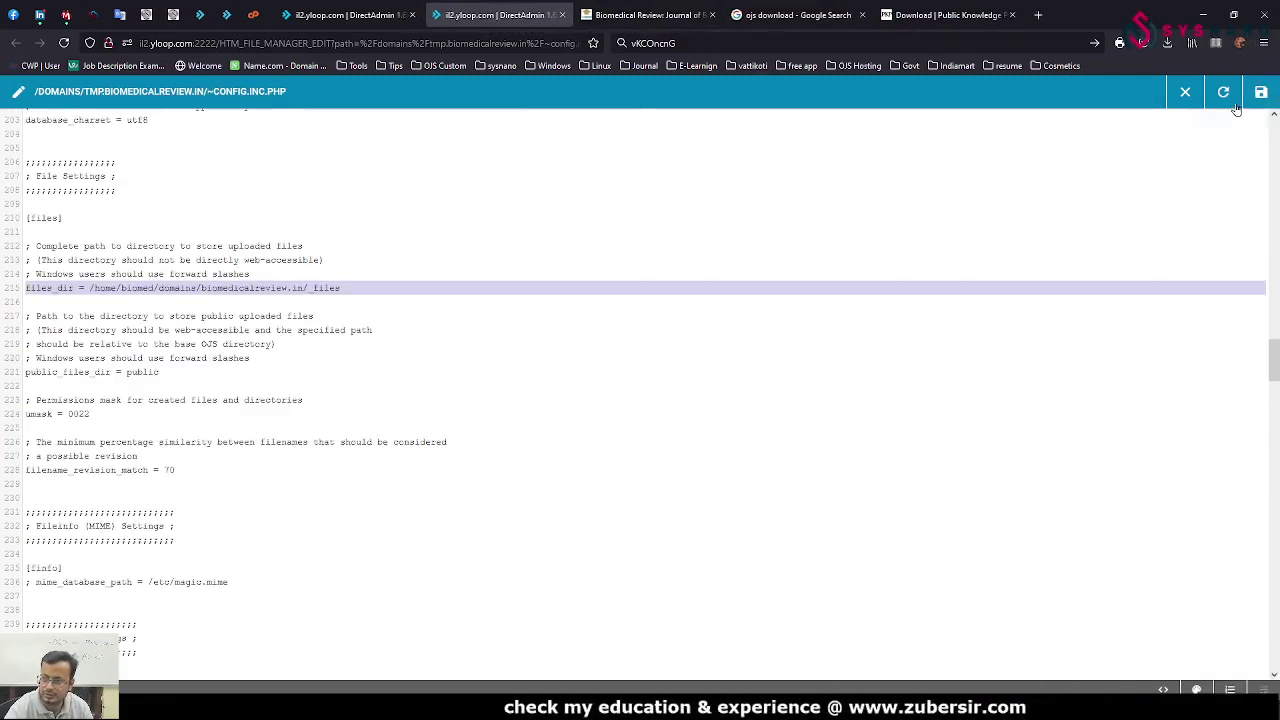
click(562, 15)
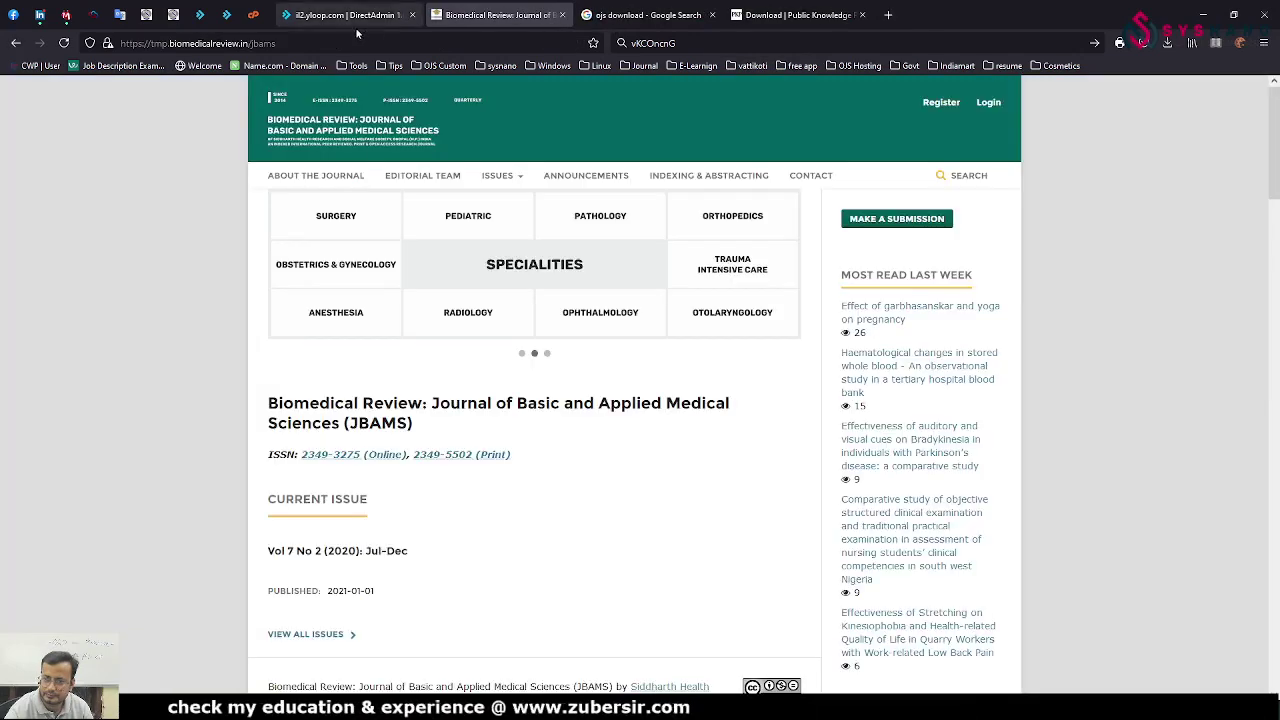
click(345, 16)
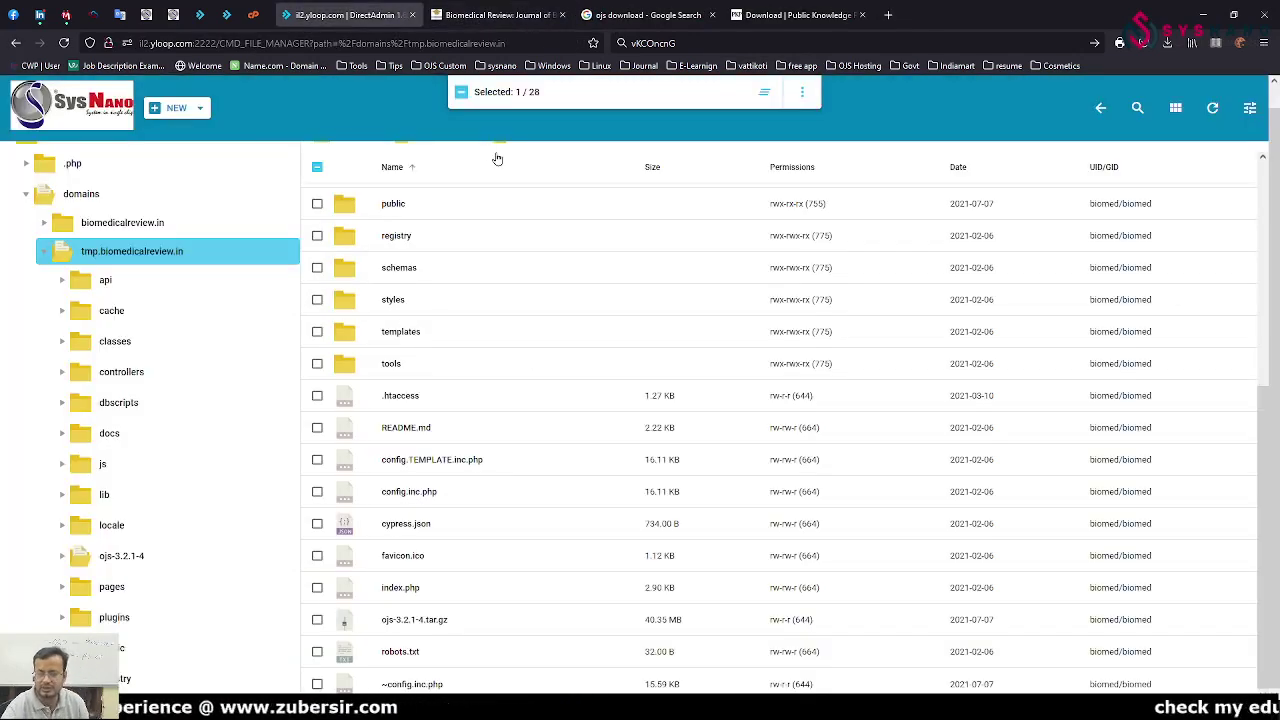
scroll(558, 321, up, 5)
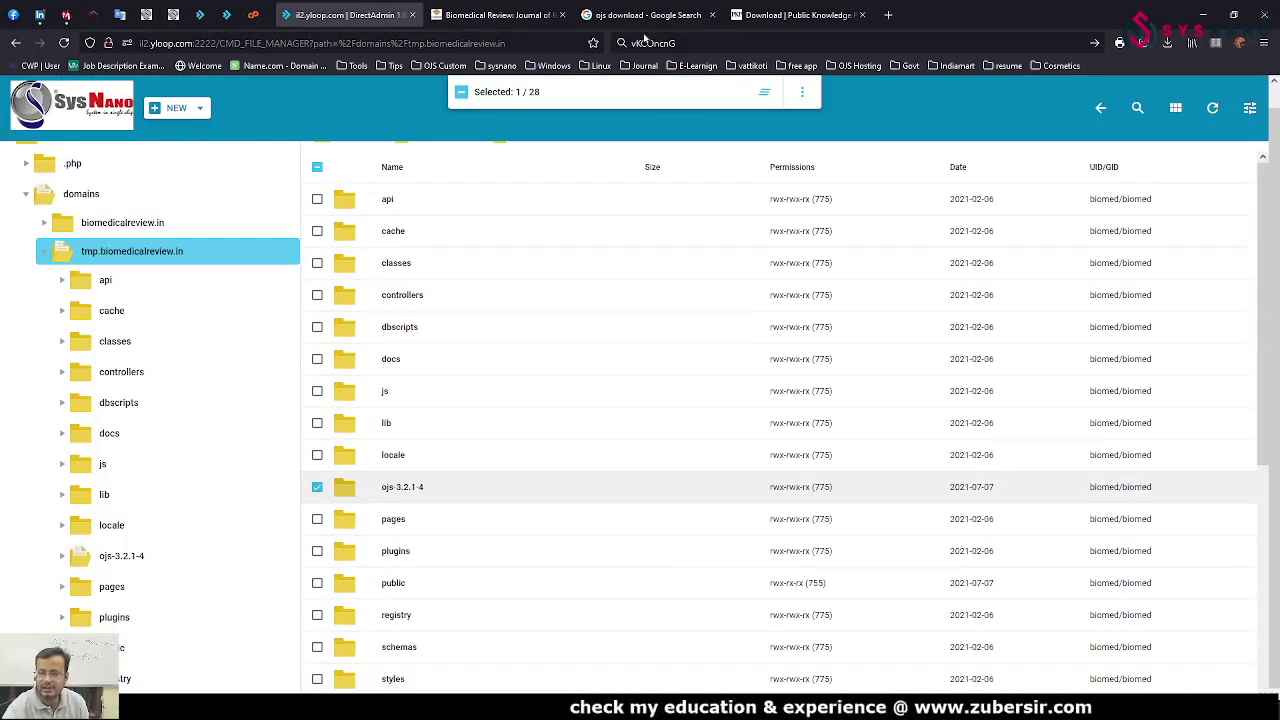
click(495, 15)
click(343, 40)
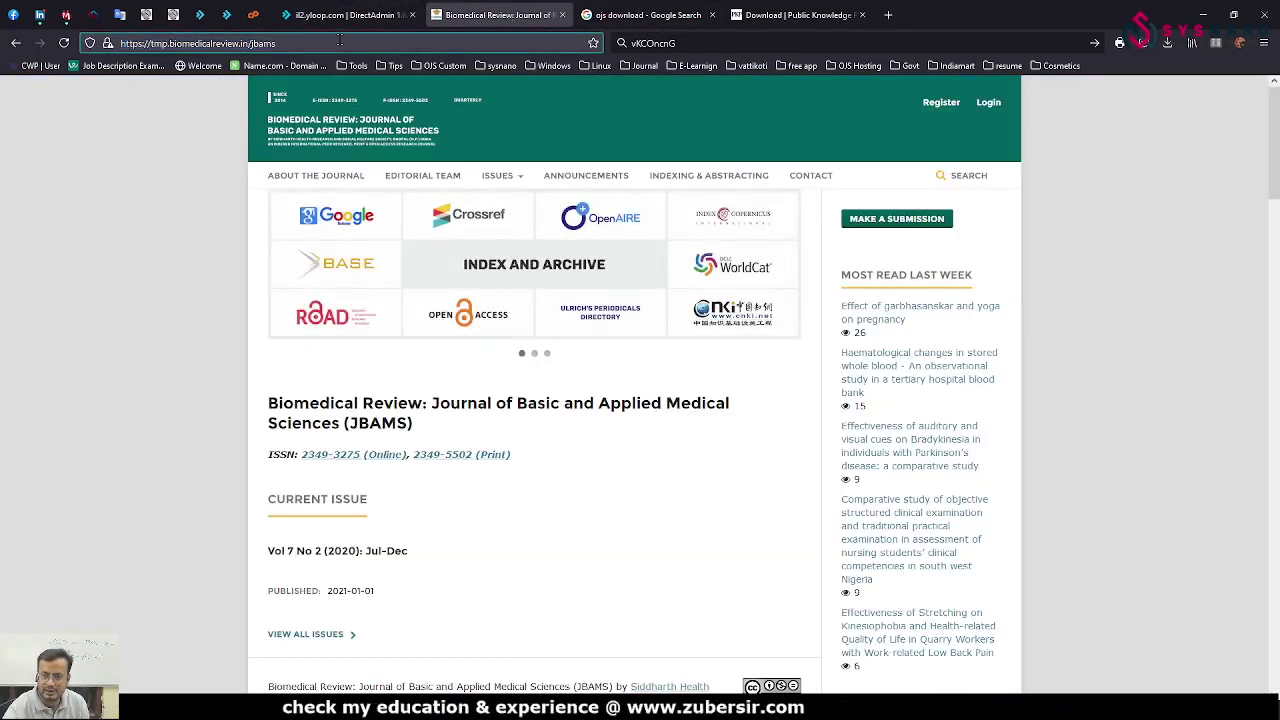
key(BackSpace)
key(BackSpace)
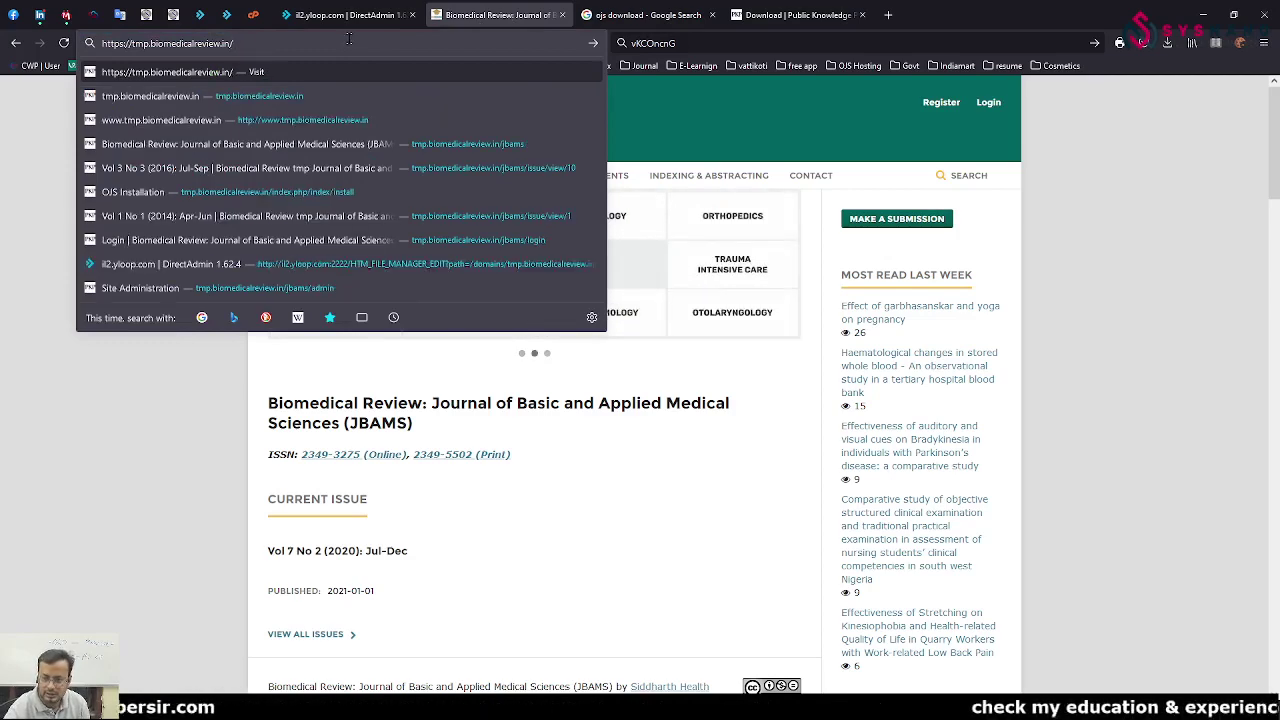
- Open .htaccess from the tmp.biomedicalreview.in folder in its own browser tab, delete all its contents, save and close it
click(347, 15)
scroll(425, 460, down, 4)
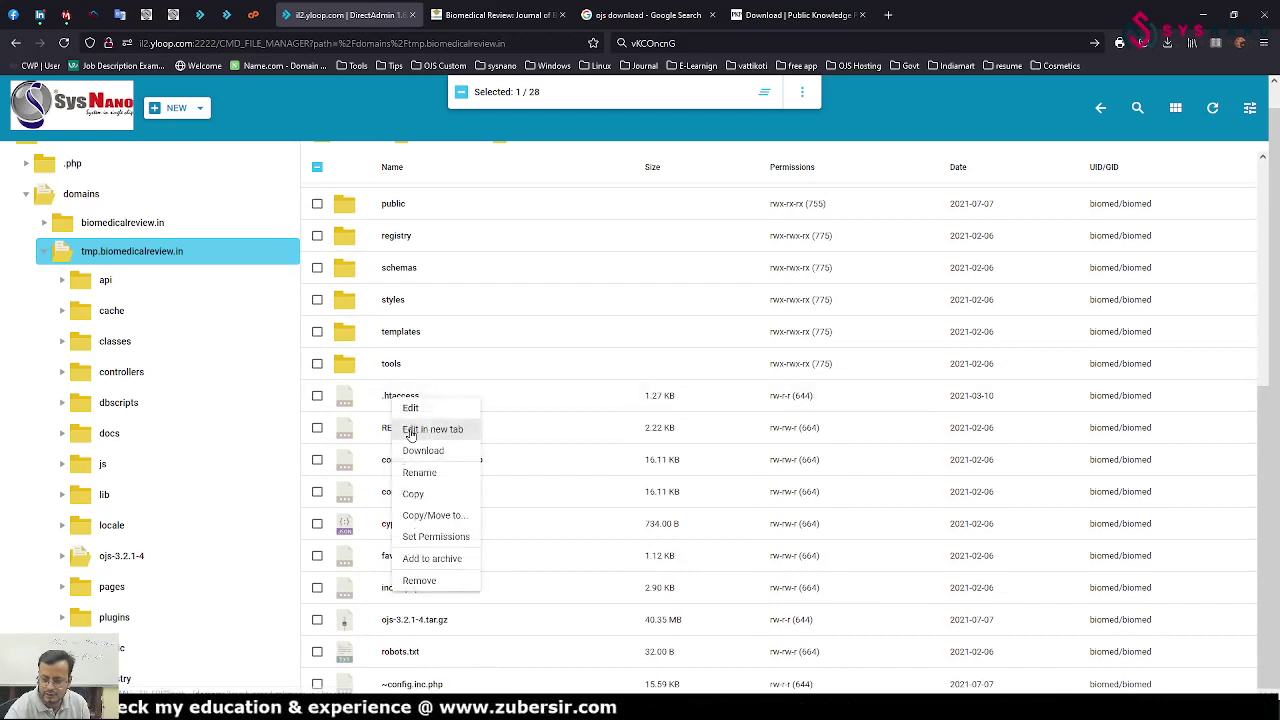
click(415, 428)
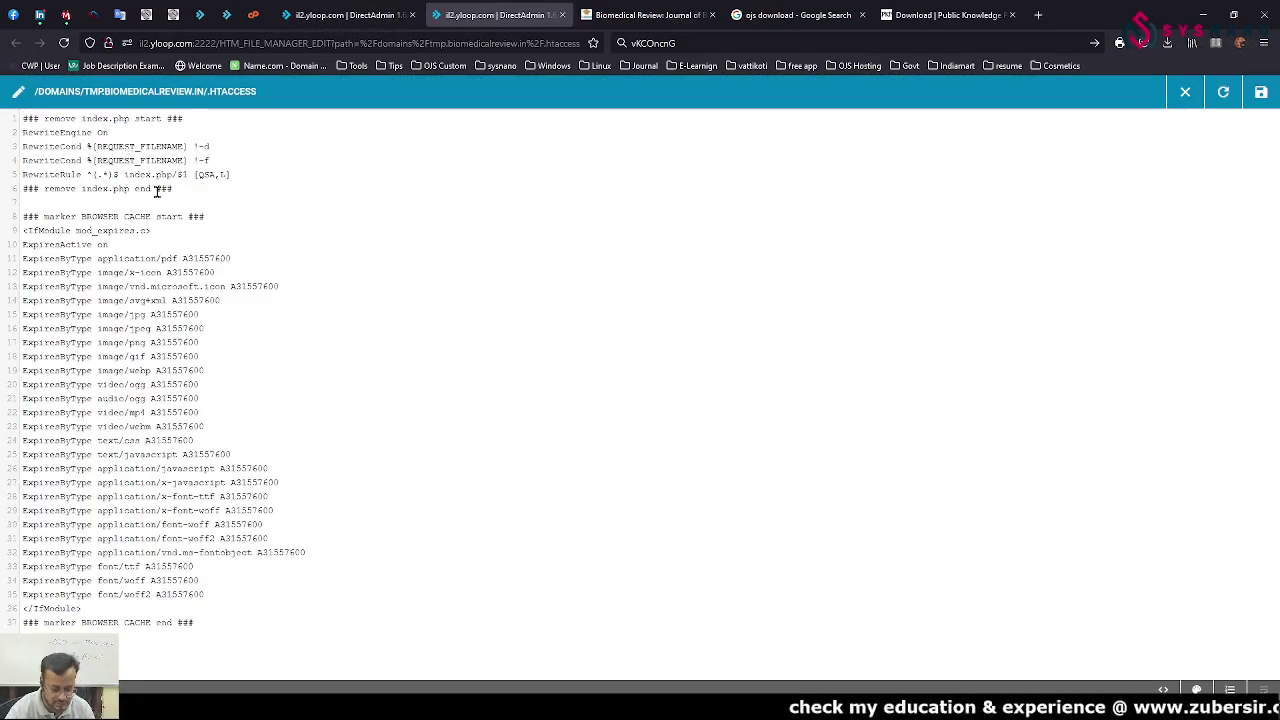
key(ctrl+a)
key(Delete)
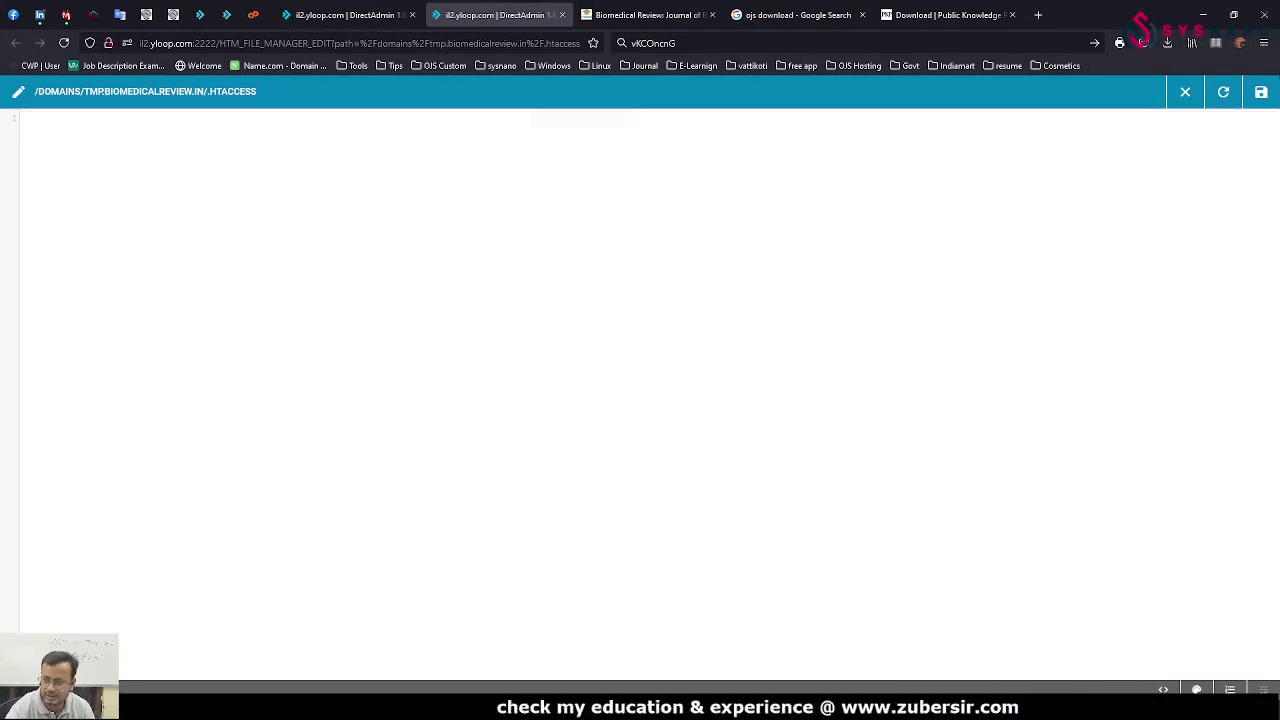
click(1261, 91)
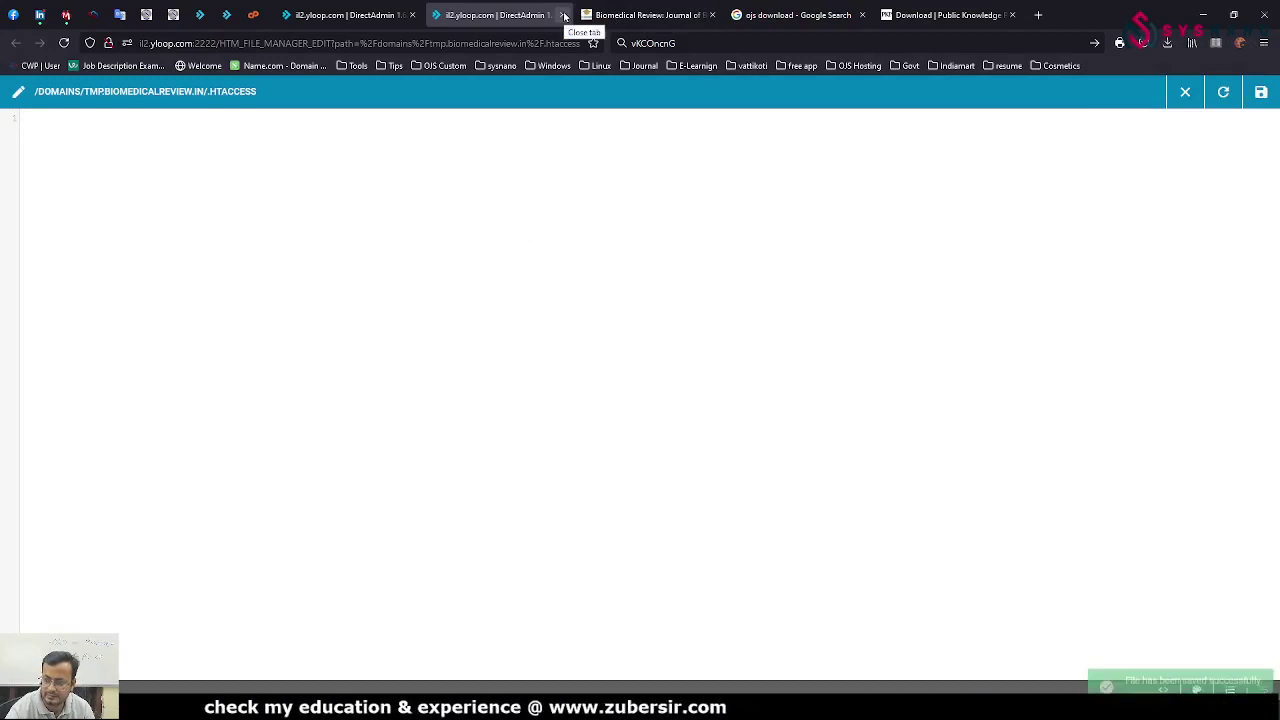
click(564, 15)
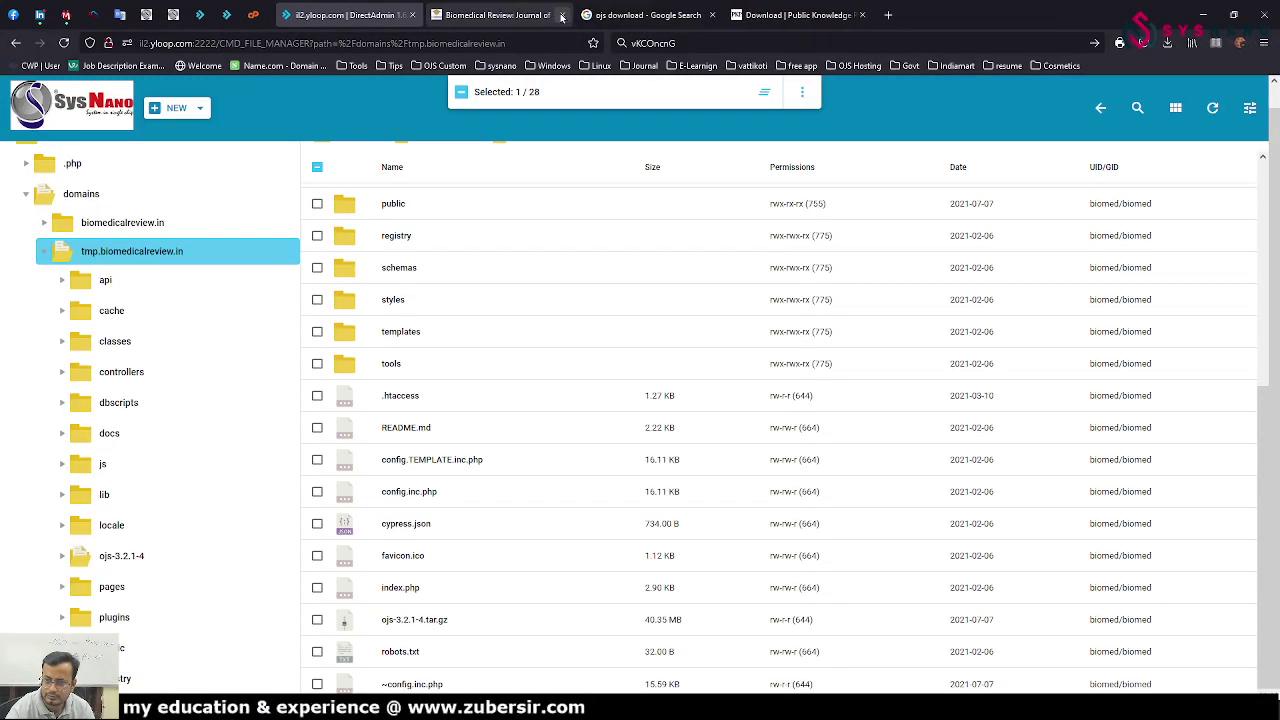
click(497, 14)
click(306, 44)
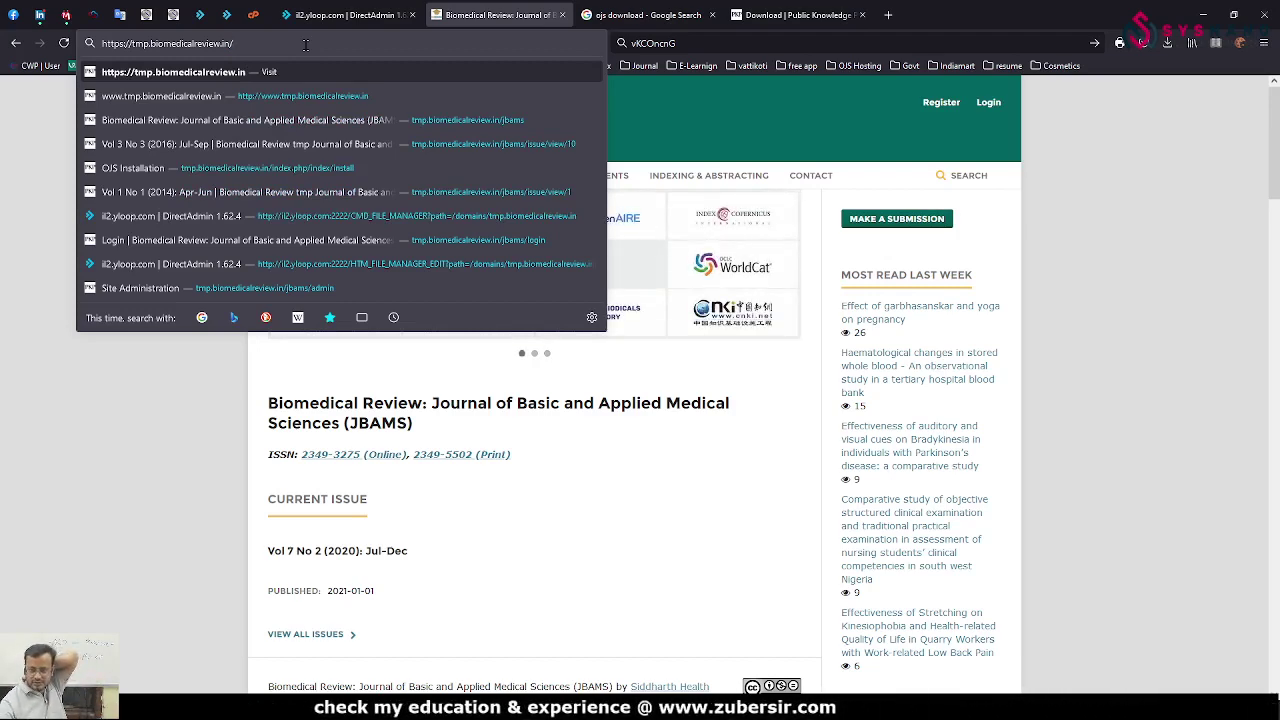
key(Return)
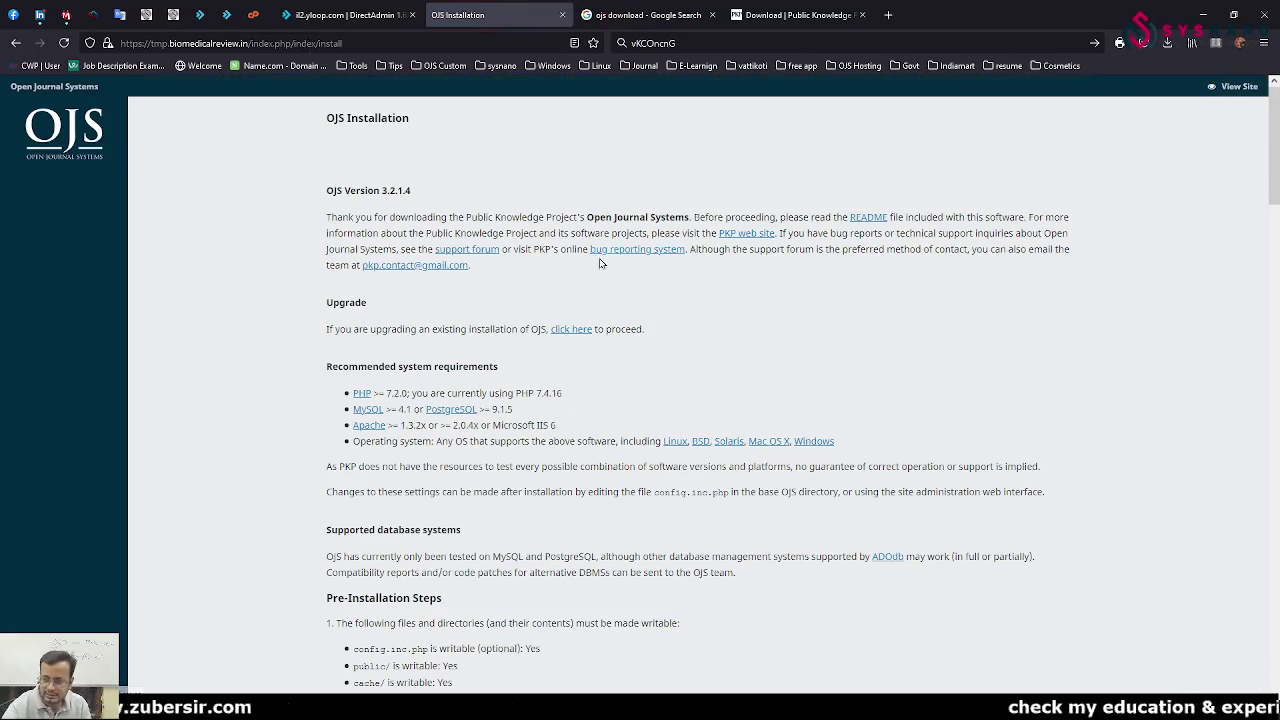
drag(327, 328, 545, 330)
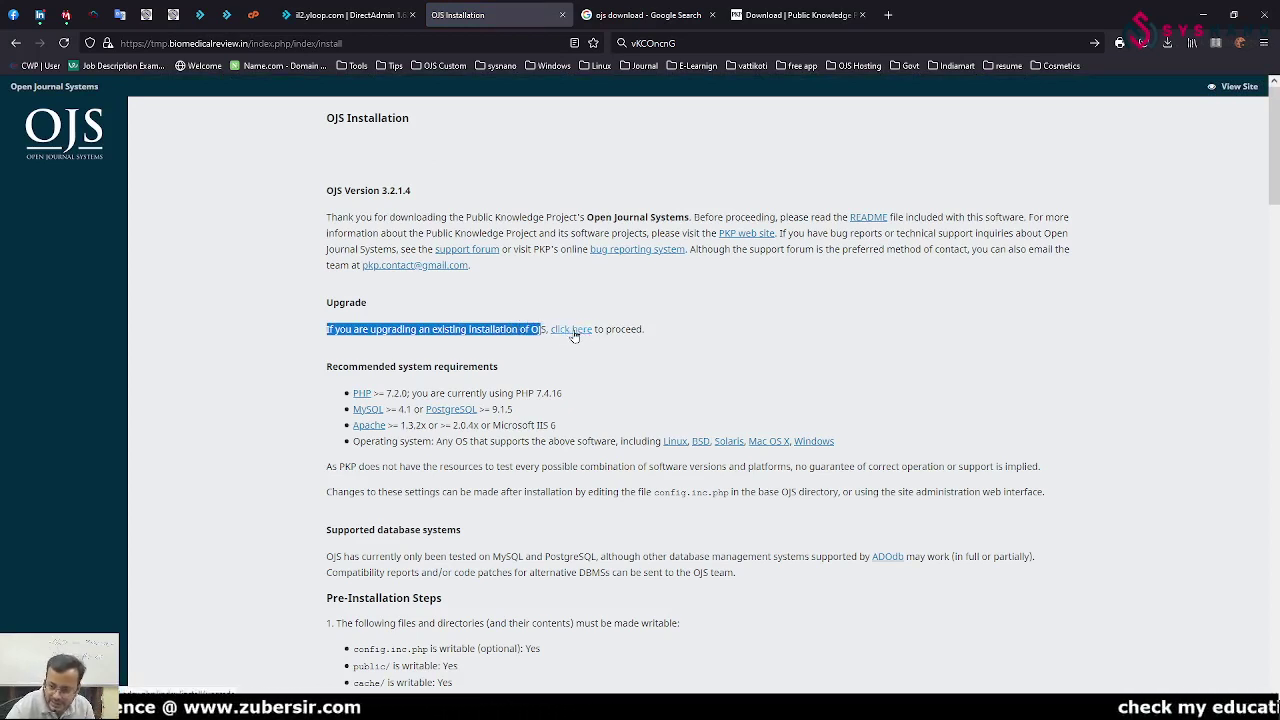
click(574, 335)
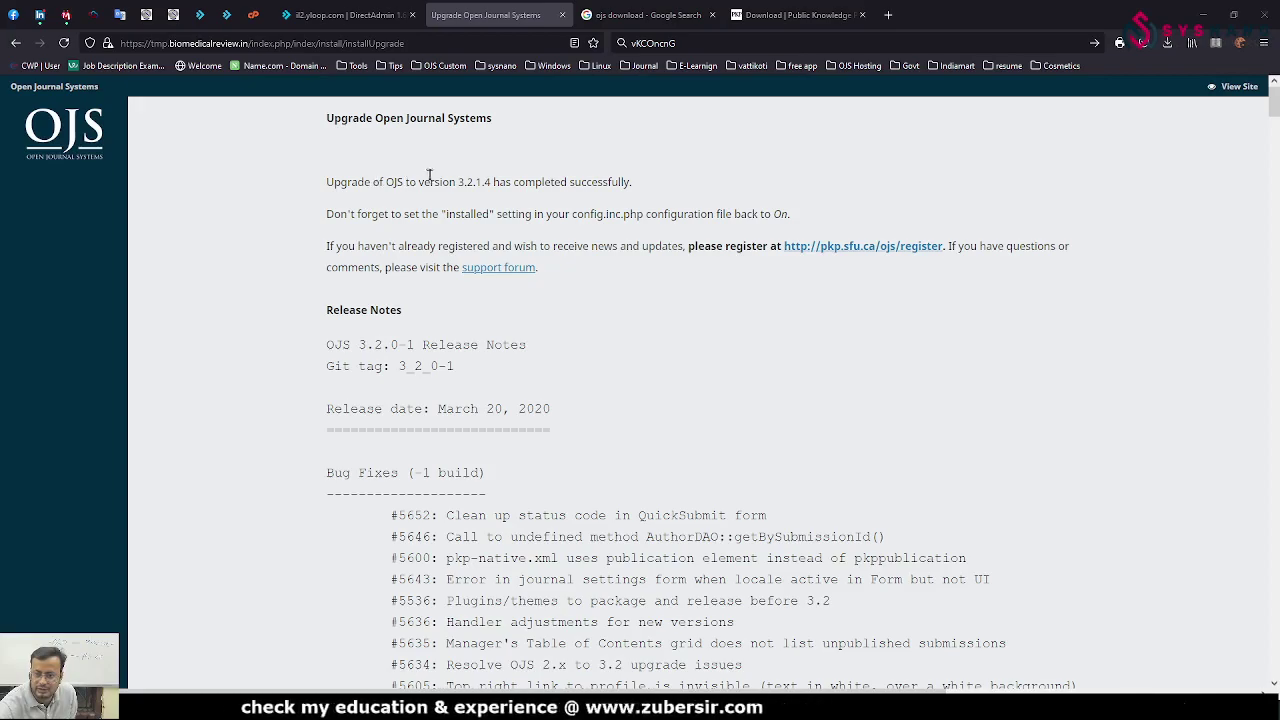
- Look through the upgrade result page and its release notes, including the OJS 3.2.1-4 section
scroll(625, 315, down, 10)
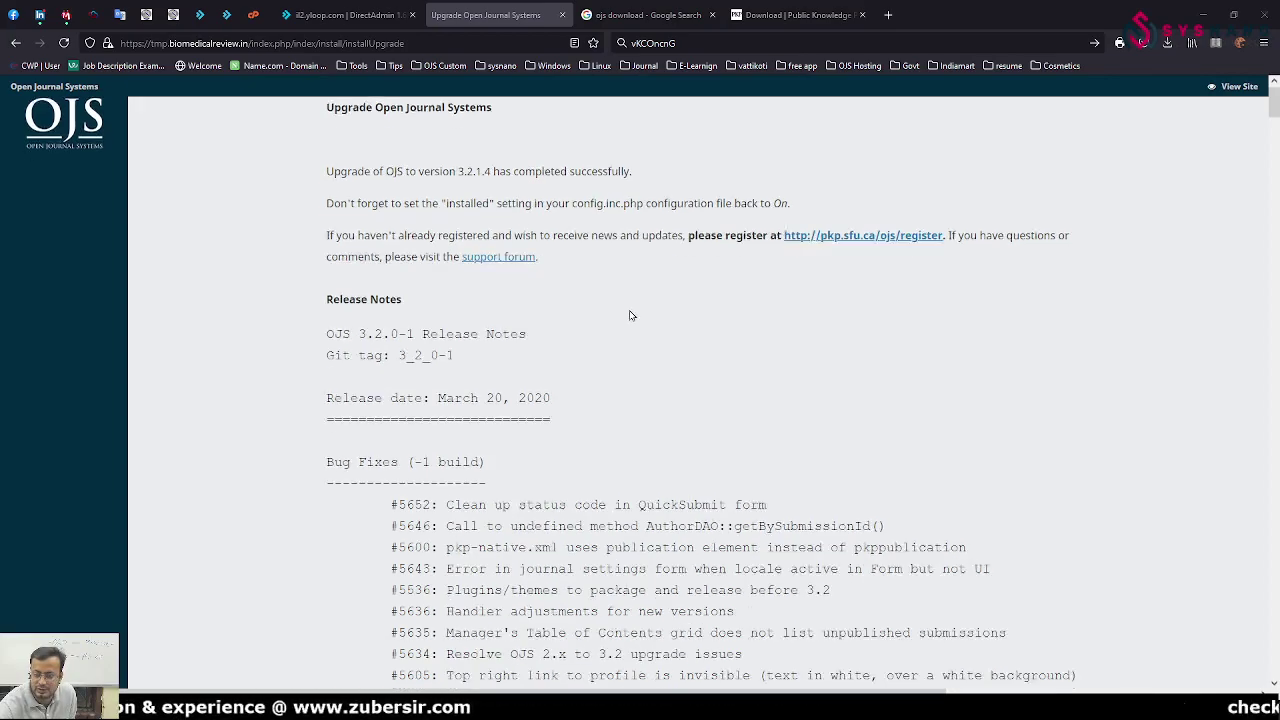
scroll(619, 326, down, 15)
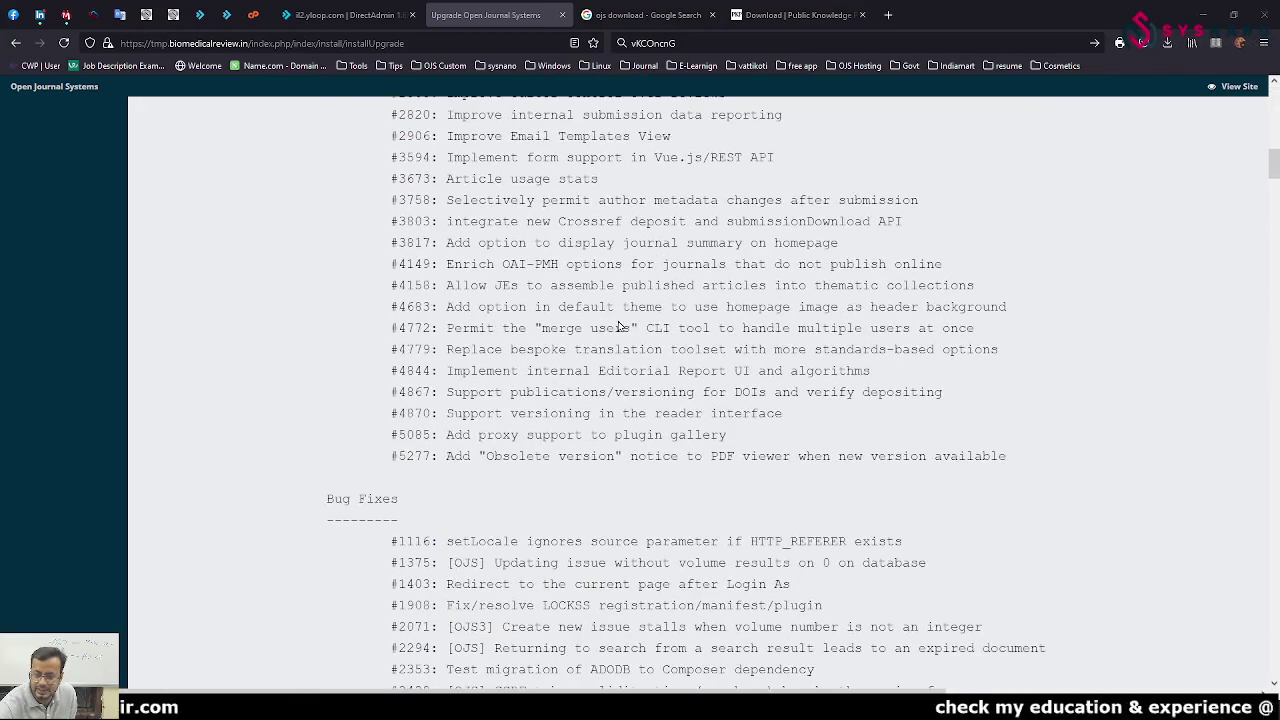
scroll(618, 319, down, 15)
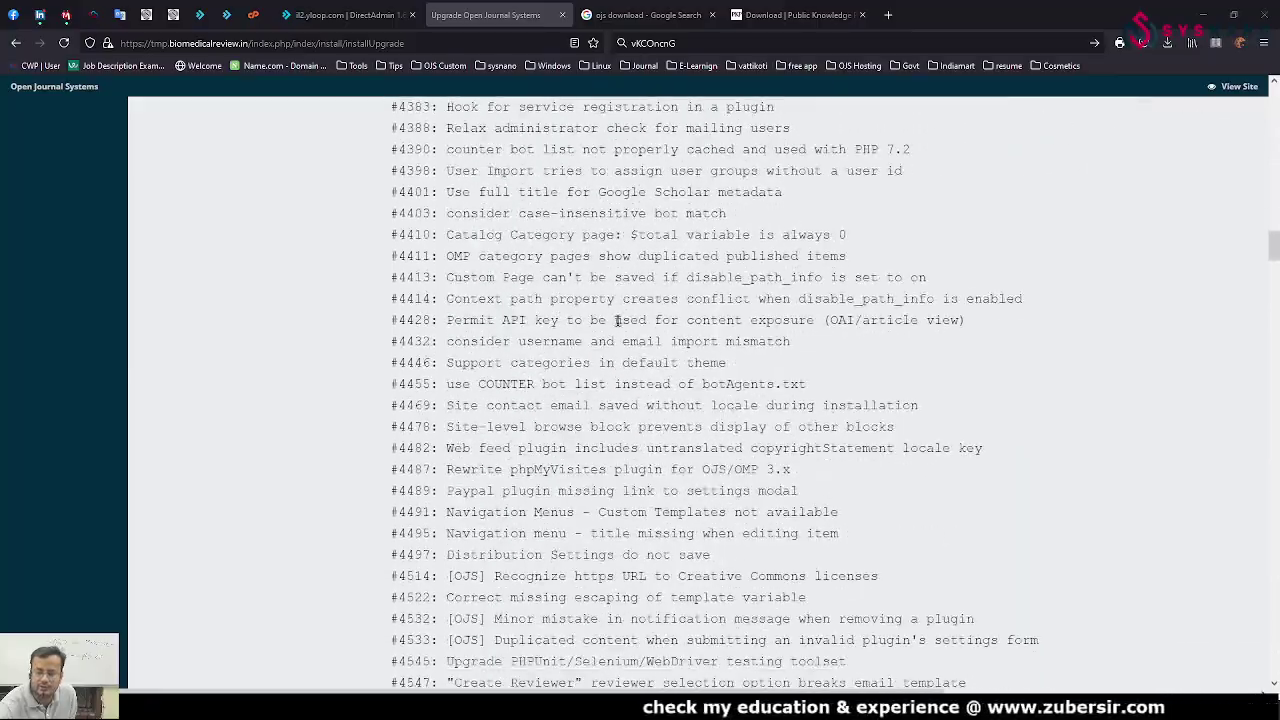
scroll(618, 320, down, 15)
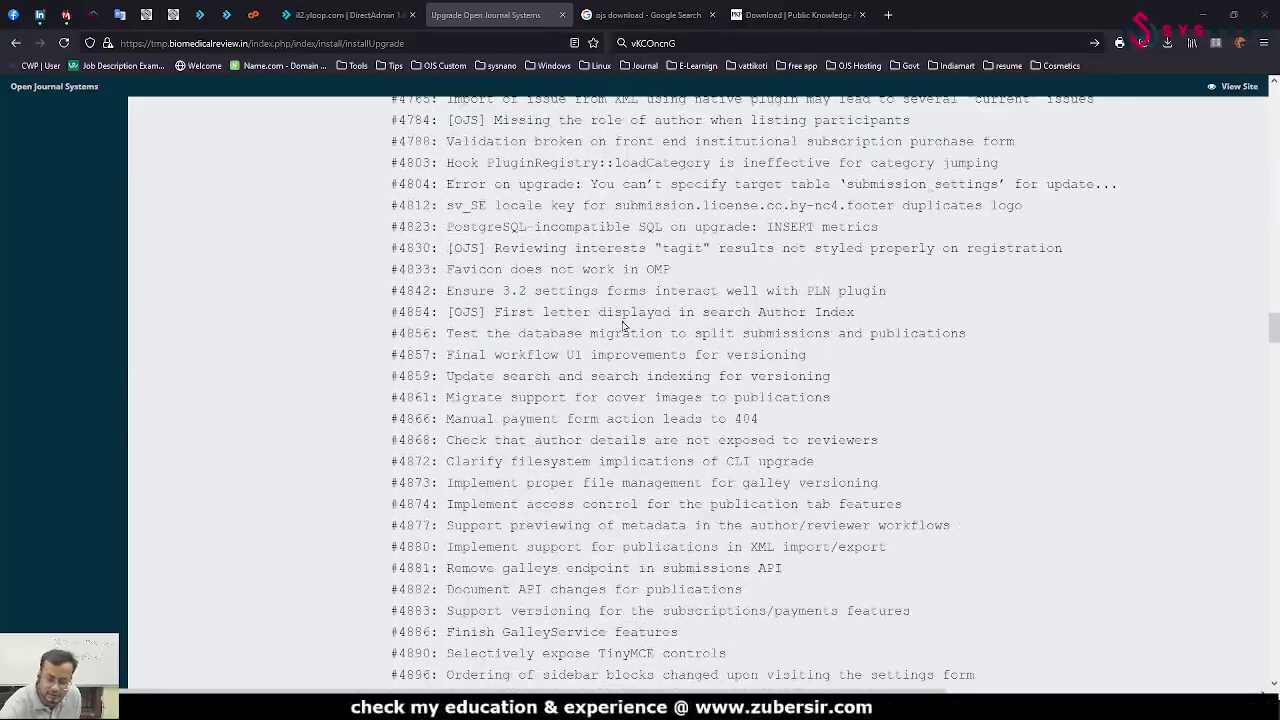
scroll(619, 320, down, 15)
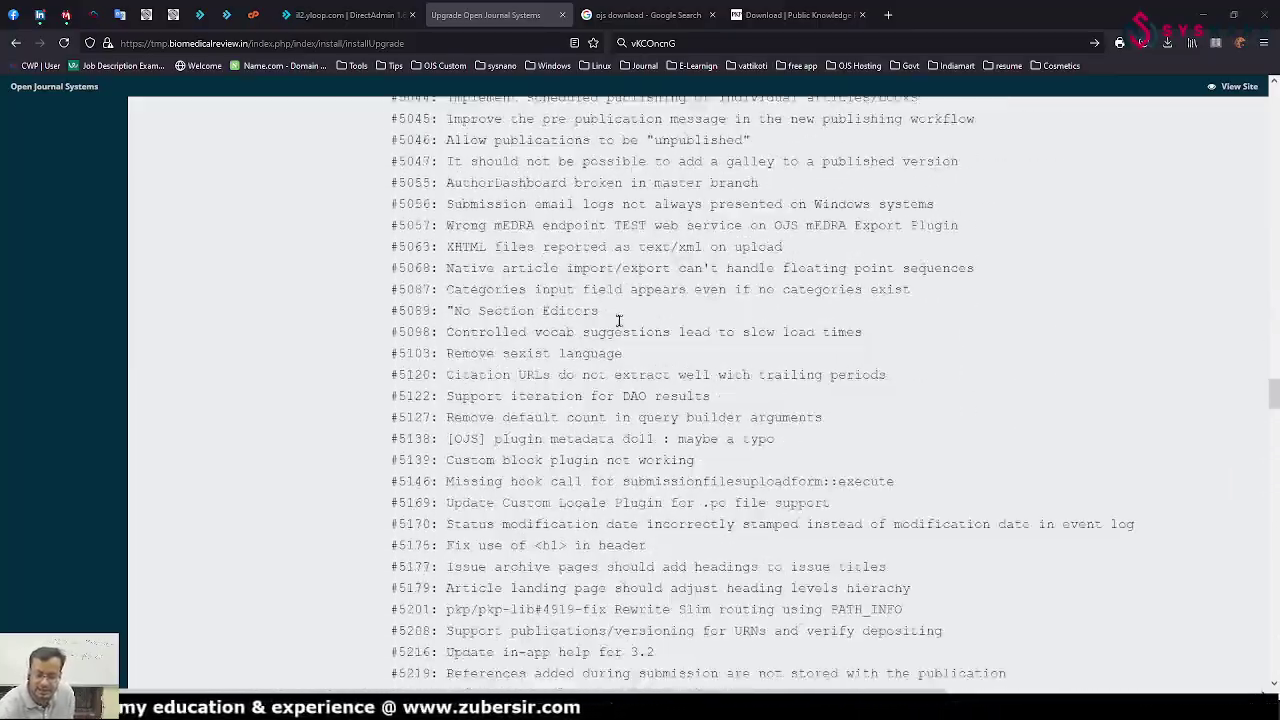
scroll(636, 341, down, 15)
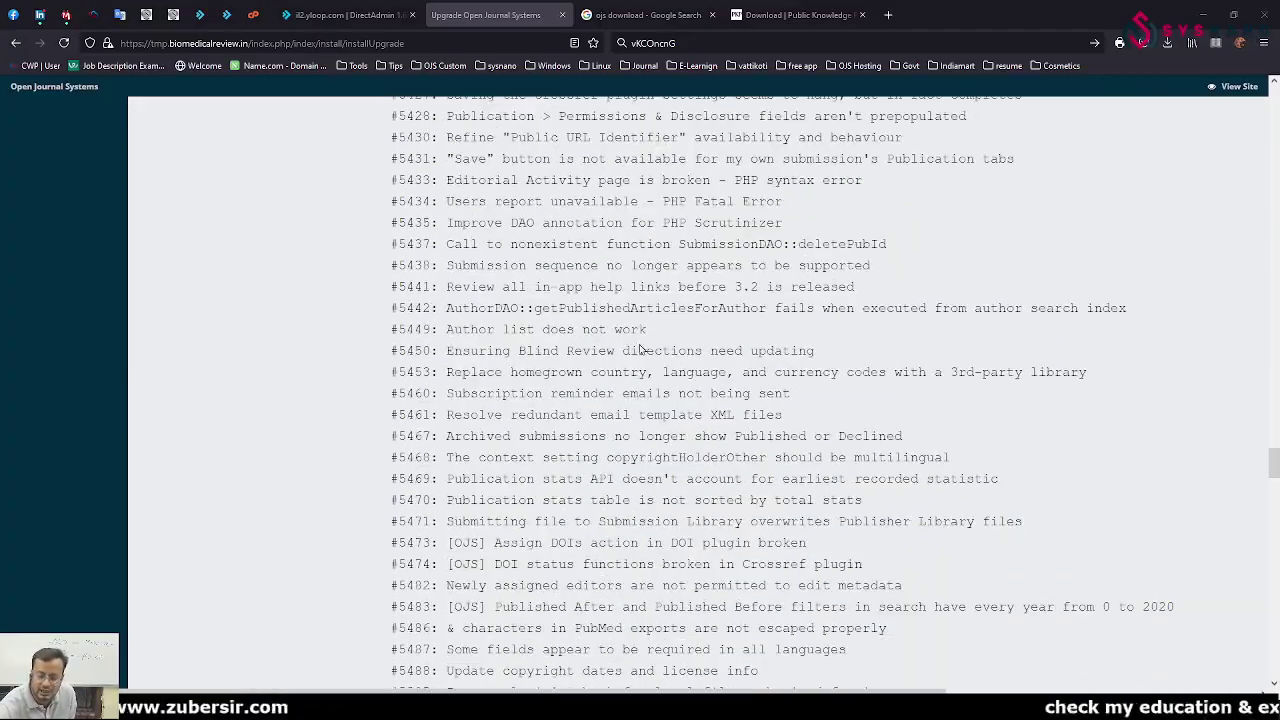
scroll(645, 360, down, 12)
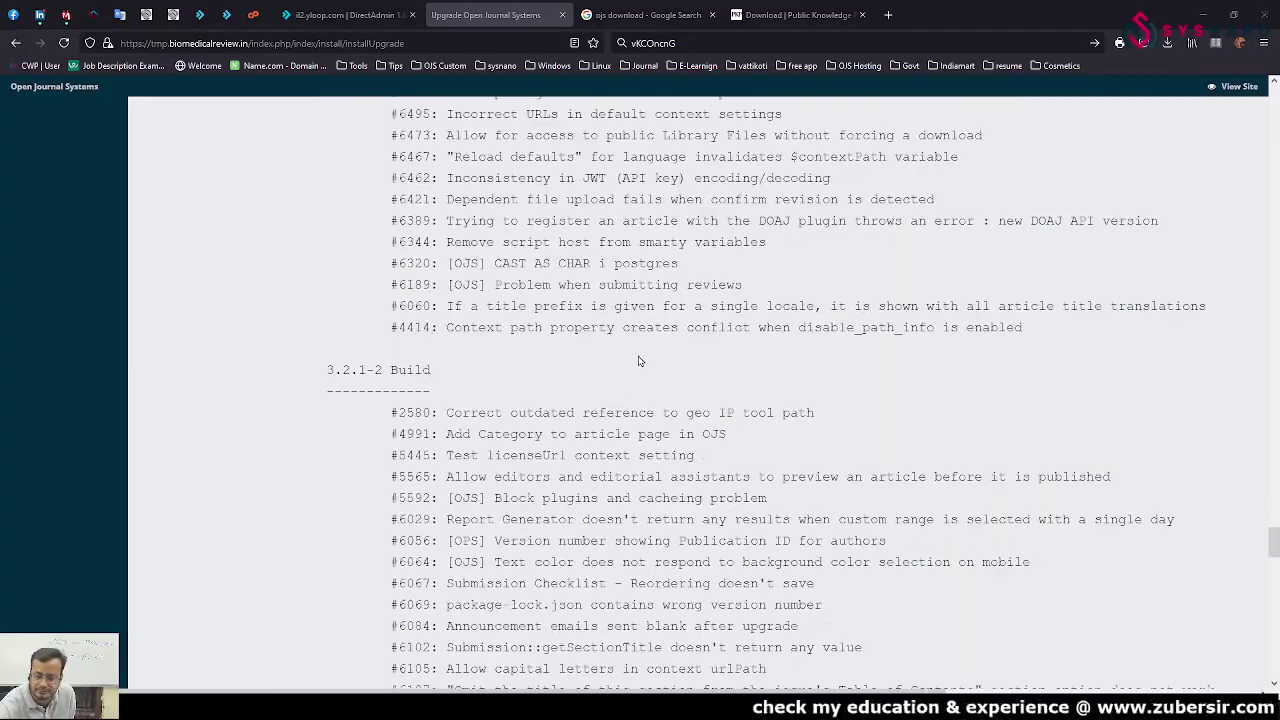
scroll(655, 355, up, 9)
scroll(655, 355, up, 10)
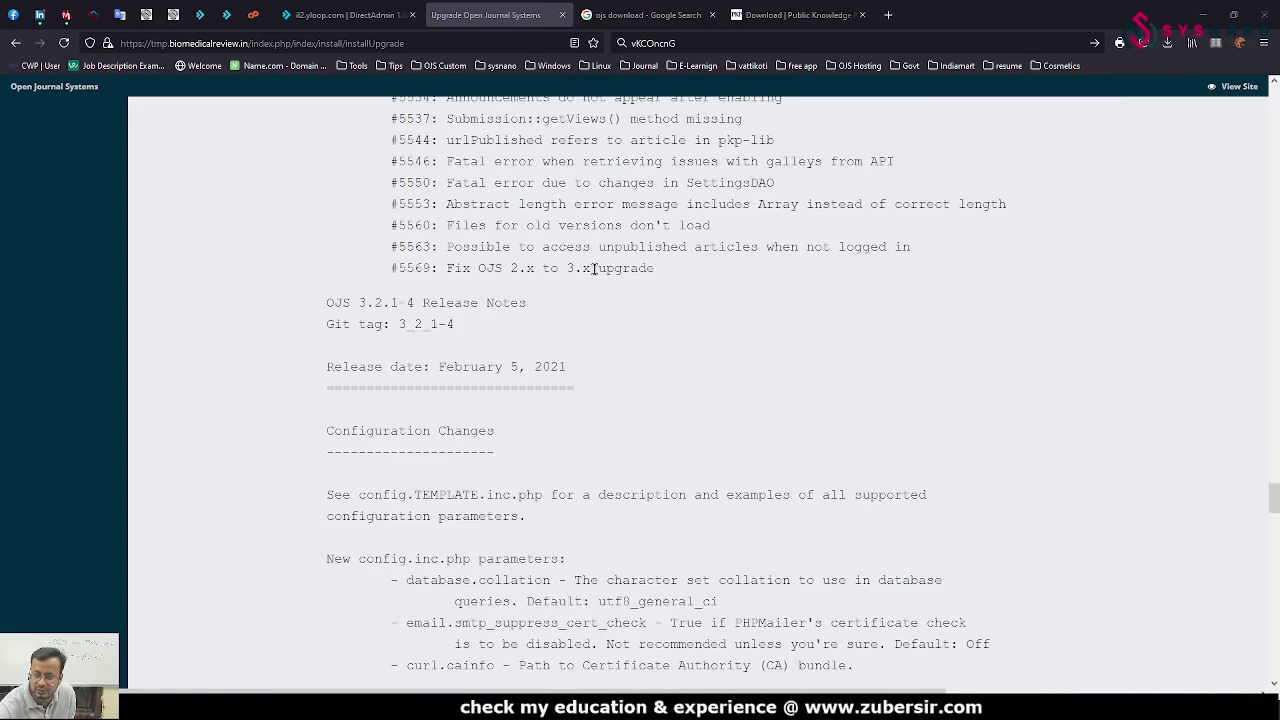
- Set installed to On in config.inc.php of tmp.biomedicalreview.in, save the file and return to the upgrade page
click(345, 14)
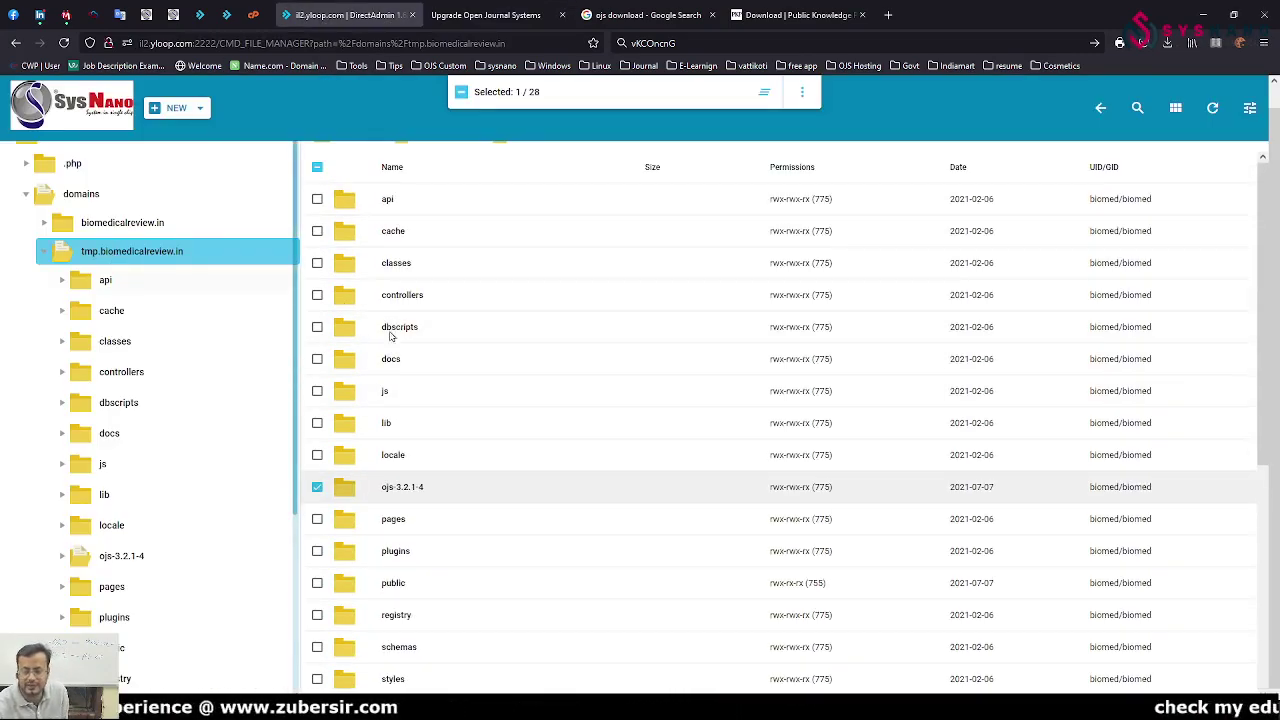
scroll(400, 338, down, 4)
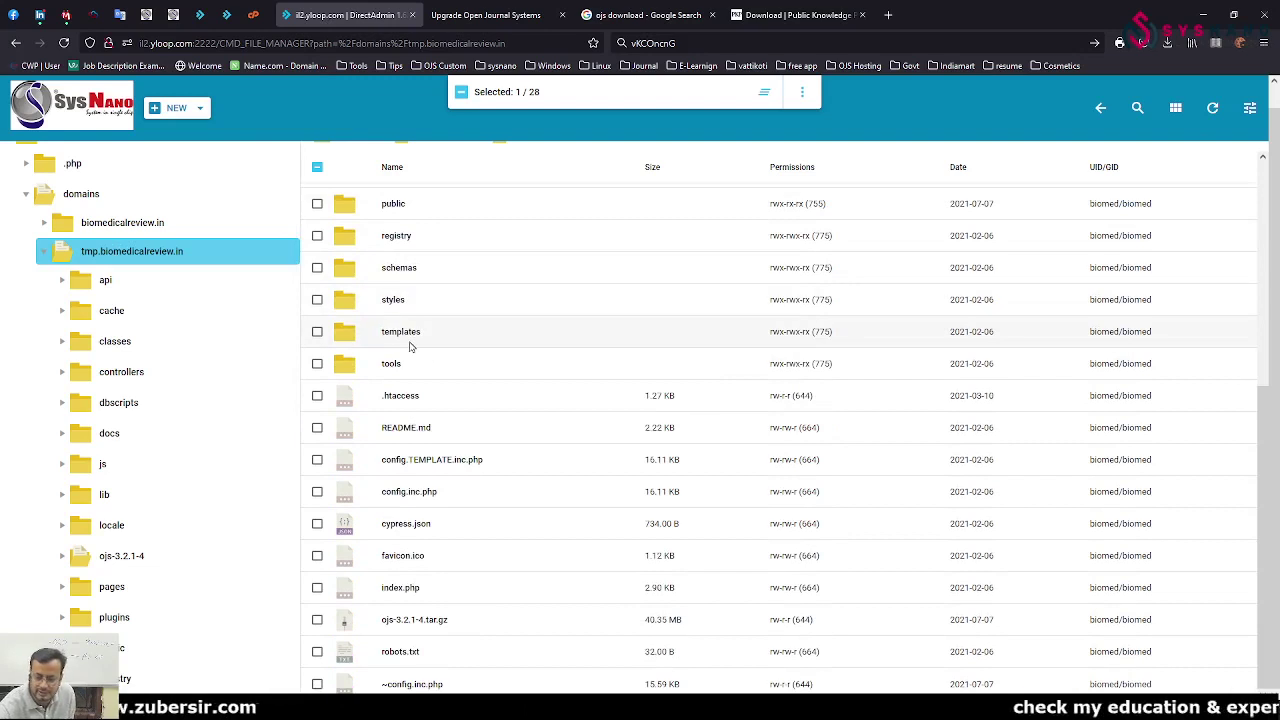
right_click(400, 497)
click(431, 523)
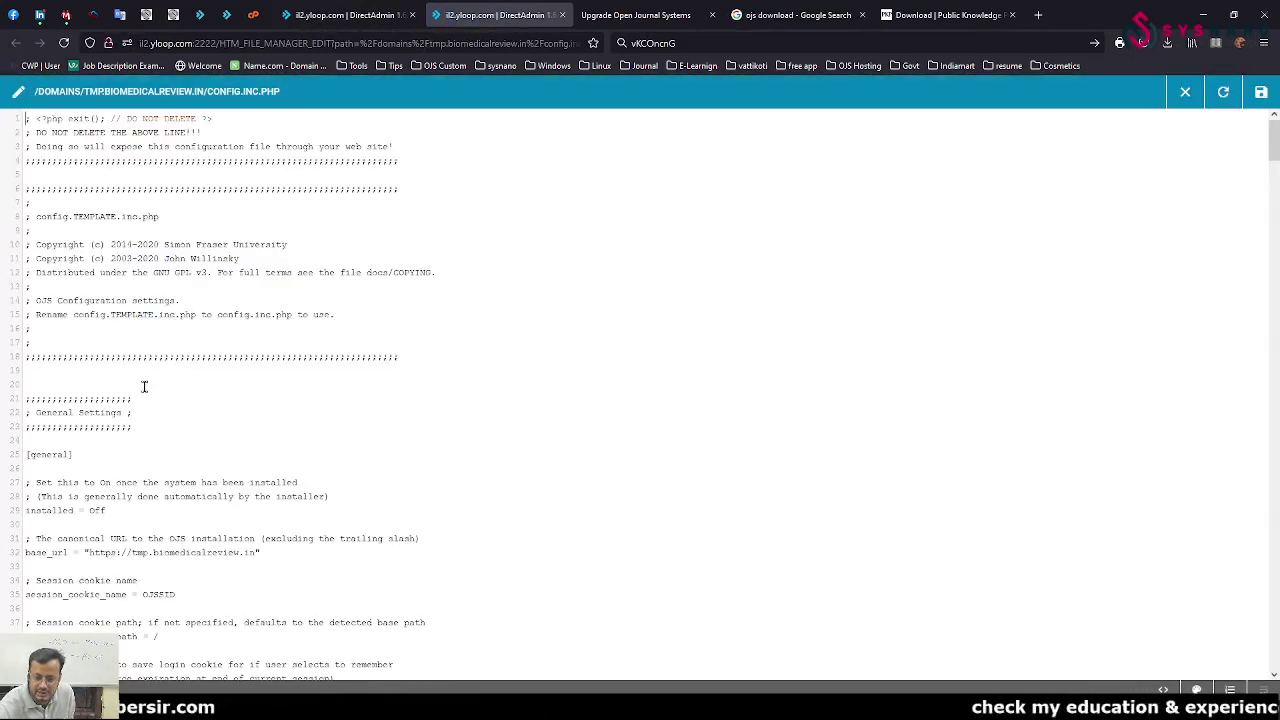
scroll(151, 394, down, 1)
drag(89, 457, 117, 457)
text(On)
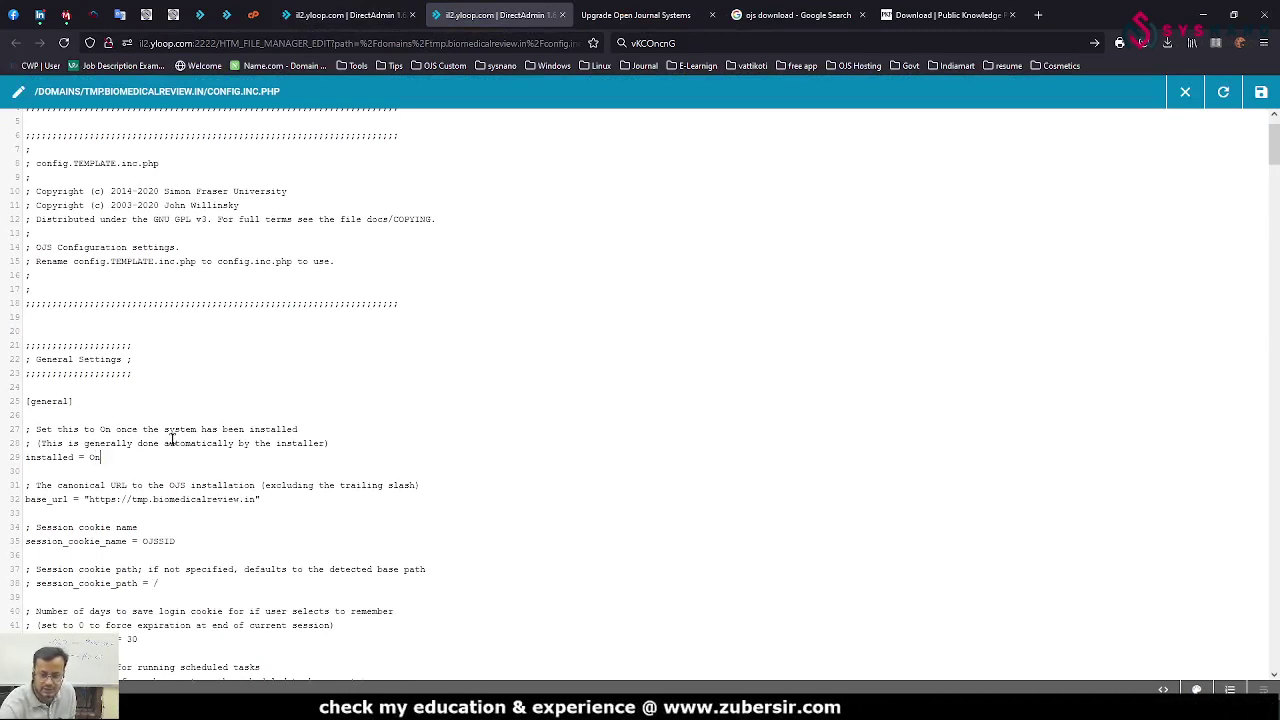
click(1259, 93)
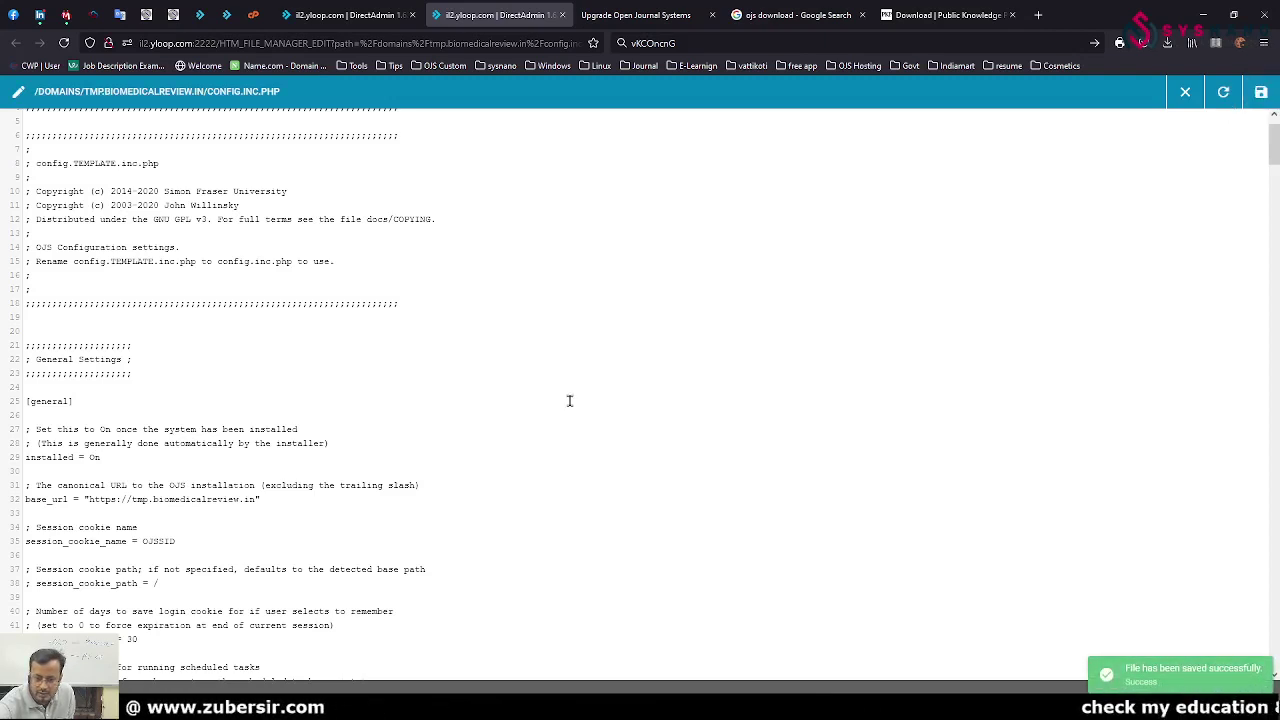
click(636, 14)
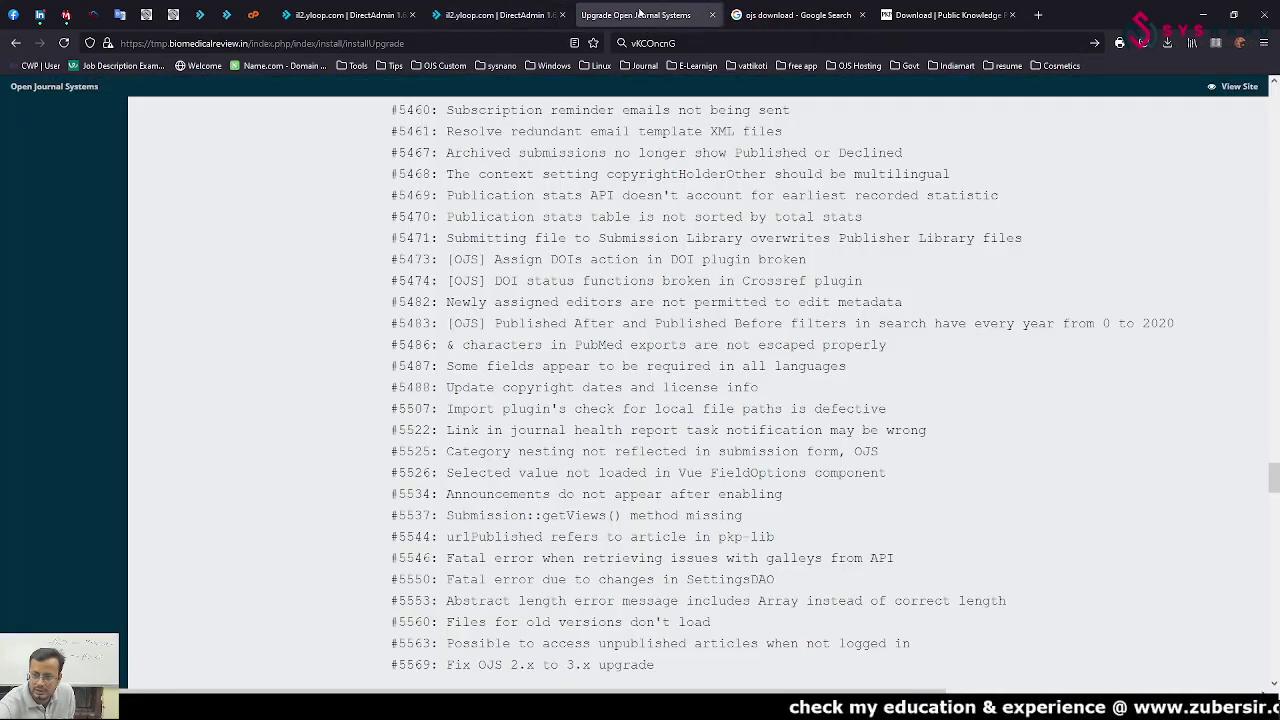
- Load the base address of tmp.biomedicalreview.in and log in to the journal with the saved admin credentials
drag(251, 43, 480, 33)
key(BackSpace)
key(Return)
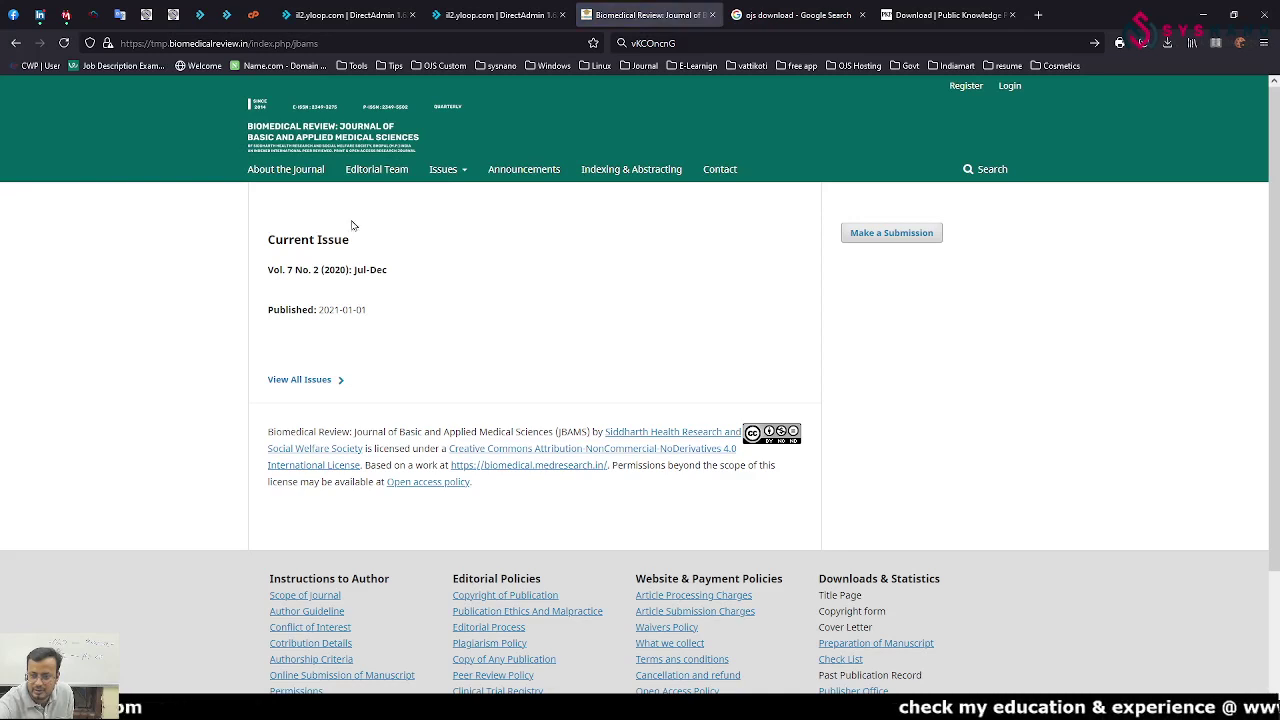
click(1010, 87)
click(404, 437)
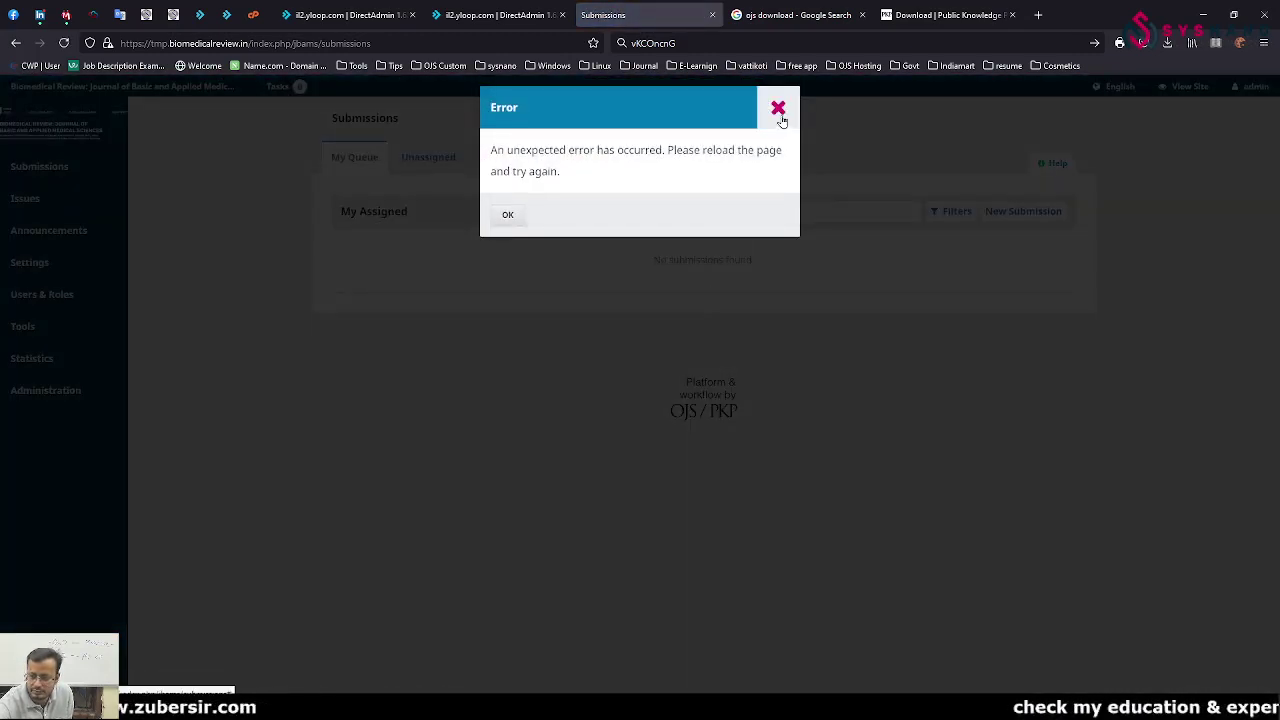
- Dismiss the error message and view the journal's All Active and Archives submission lists
click(777, 107)
click(498, 161)
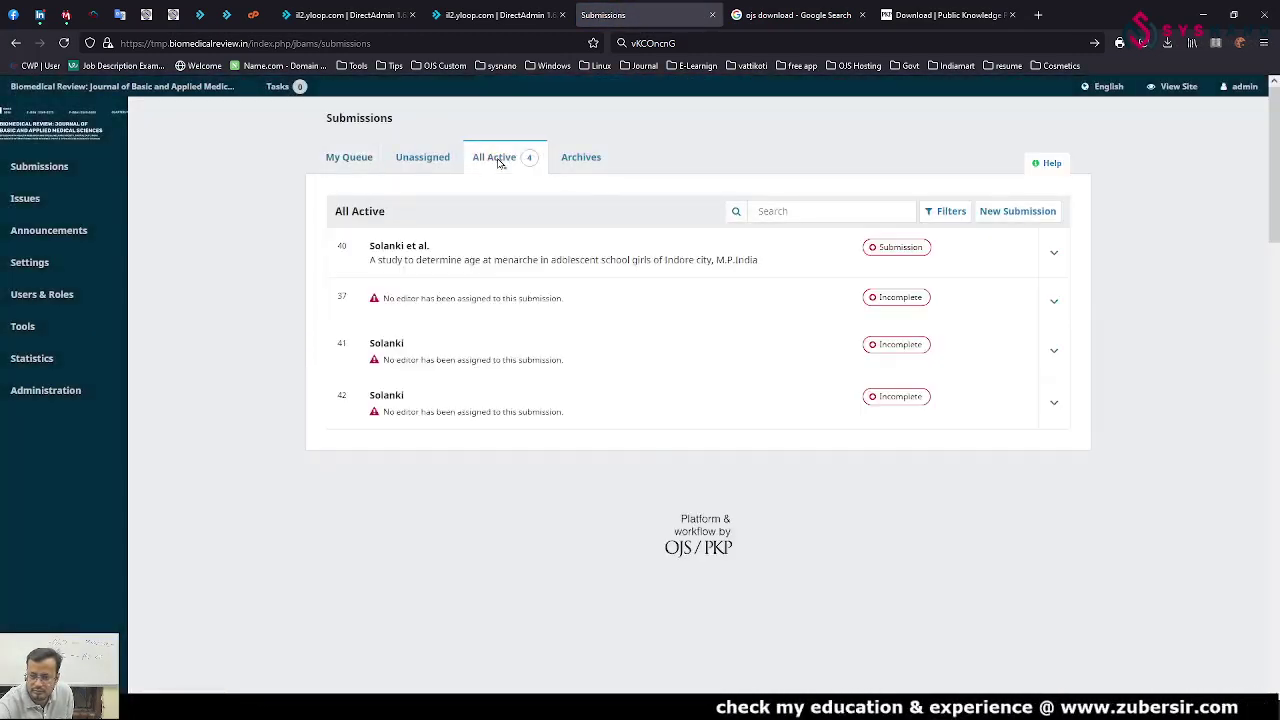
click(601, 158)
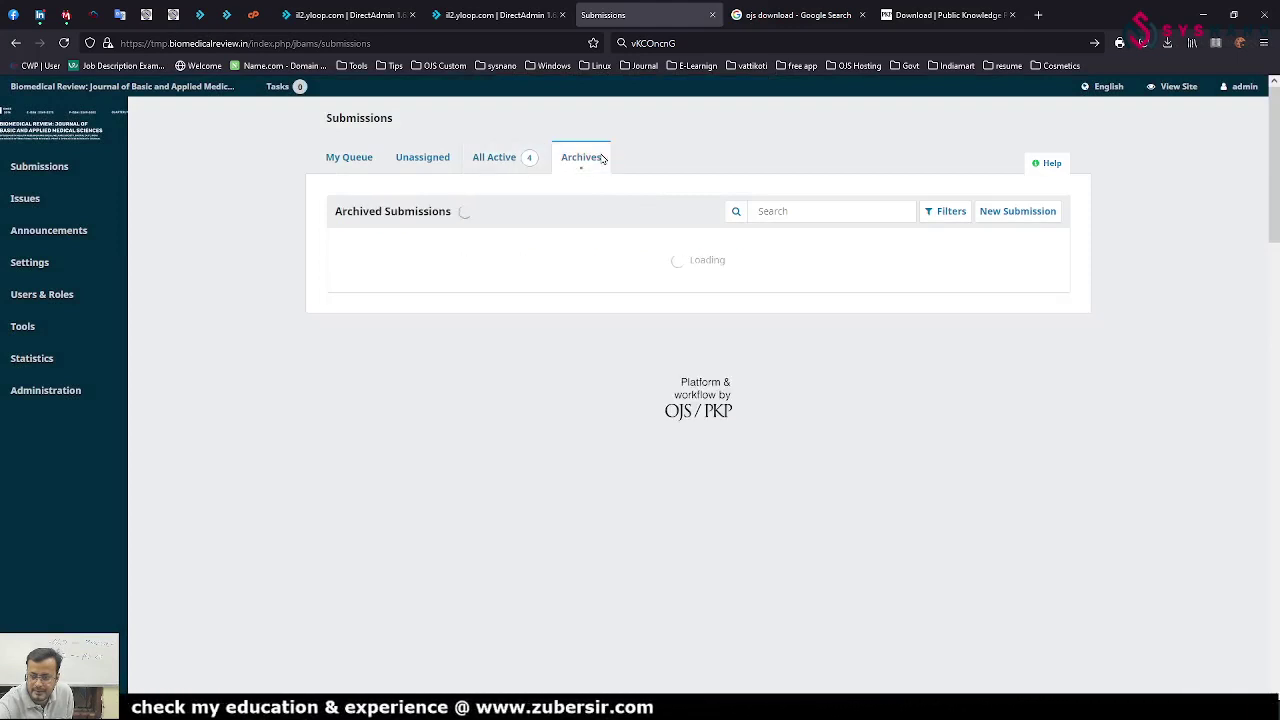
- Open System Information in the site administration and check the current OJS version and version history
click(27, 399)
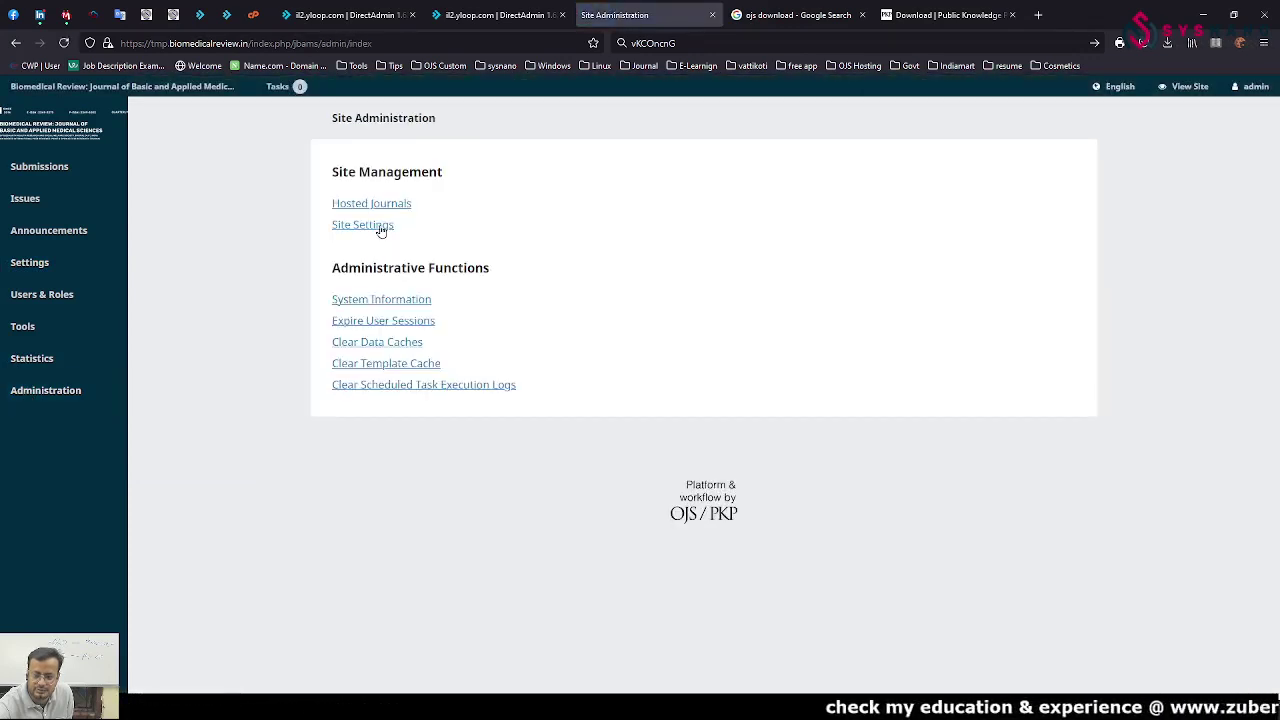
click(370, 300)
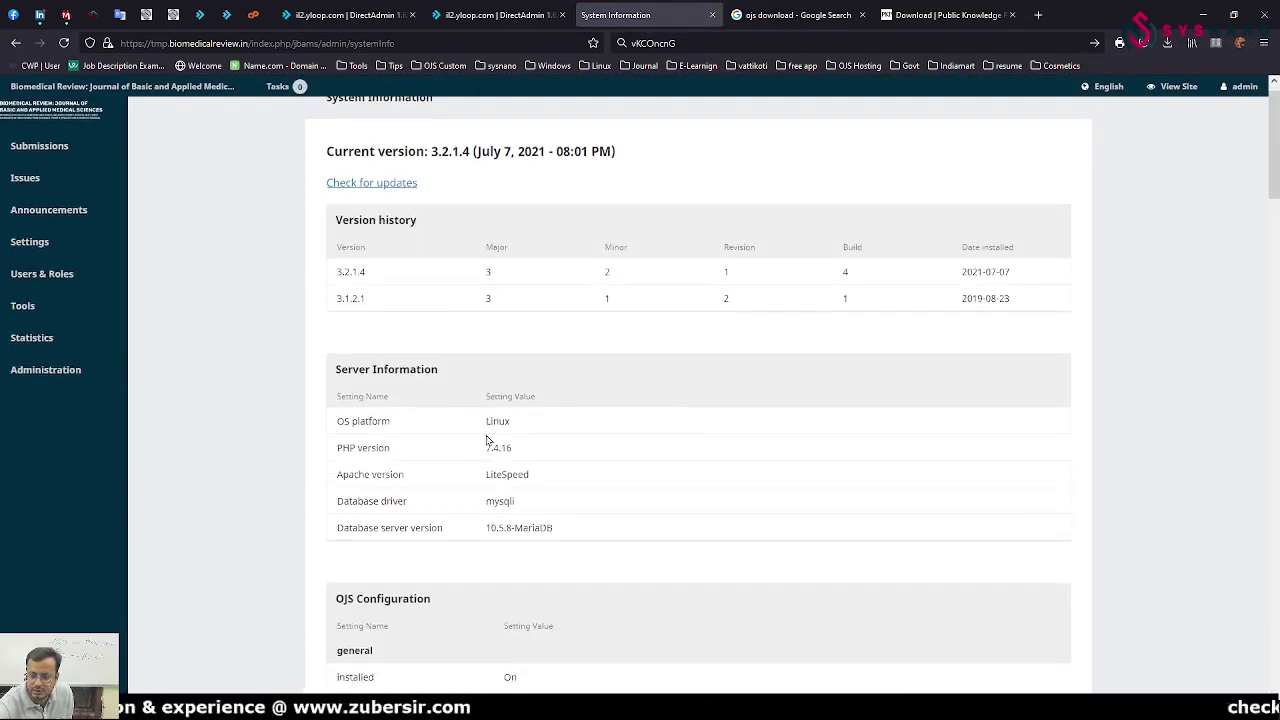
scroll(560, 425, down, 3)
scroll(592, 414, up, 3)
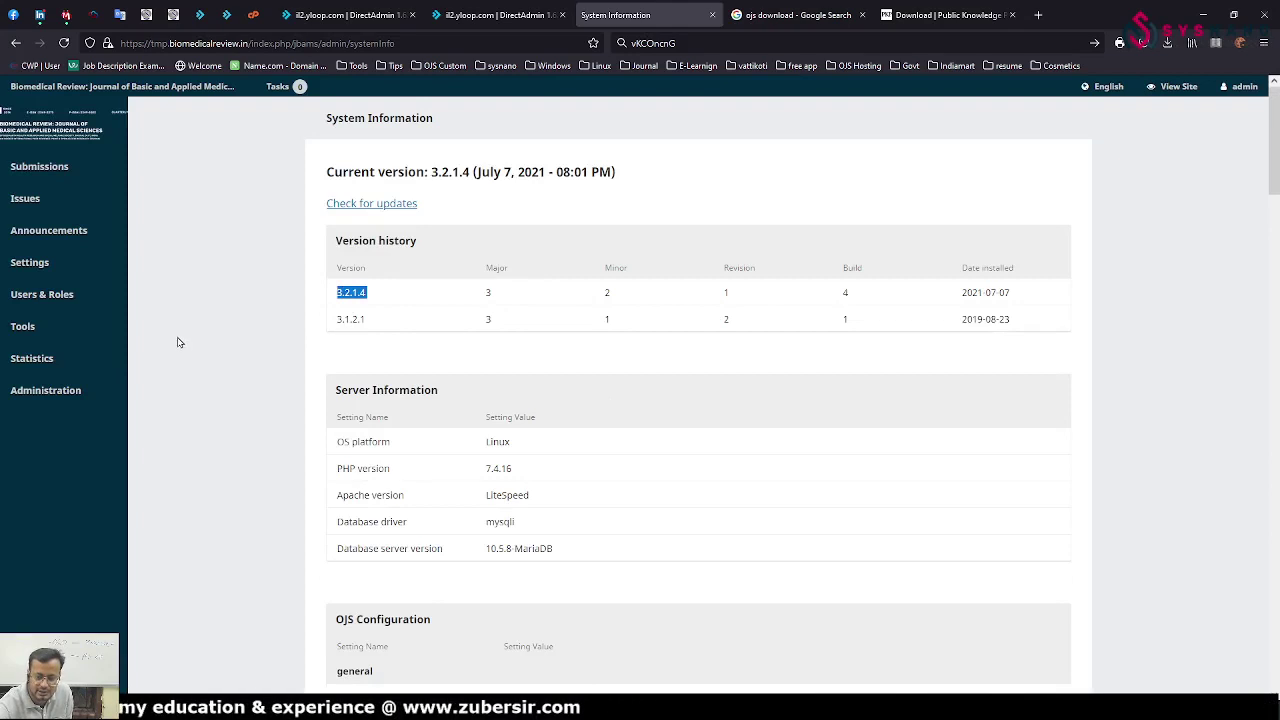
- Browse the Plugin Gallery in the journal's website settings and open the details of the Manuscript (Default child theme) plugin
mouse_move(69, 263)
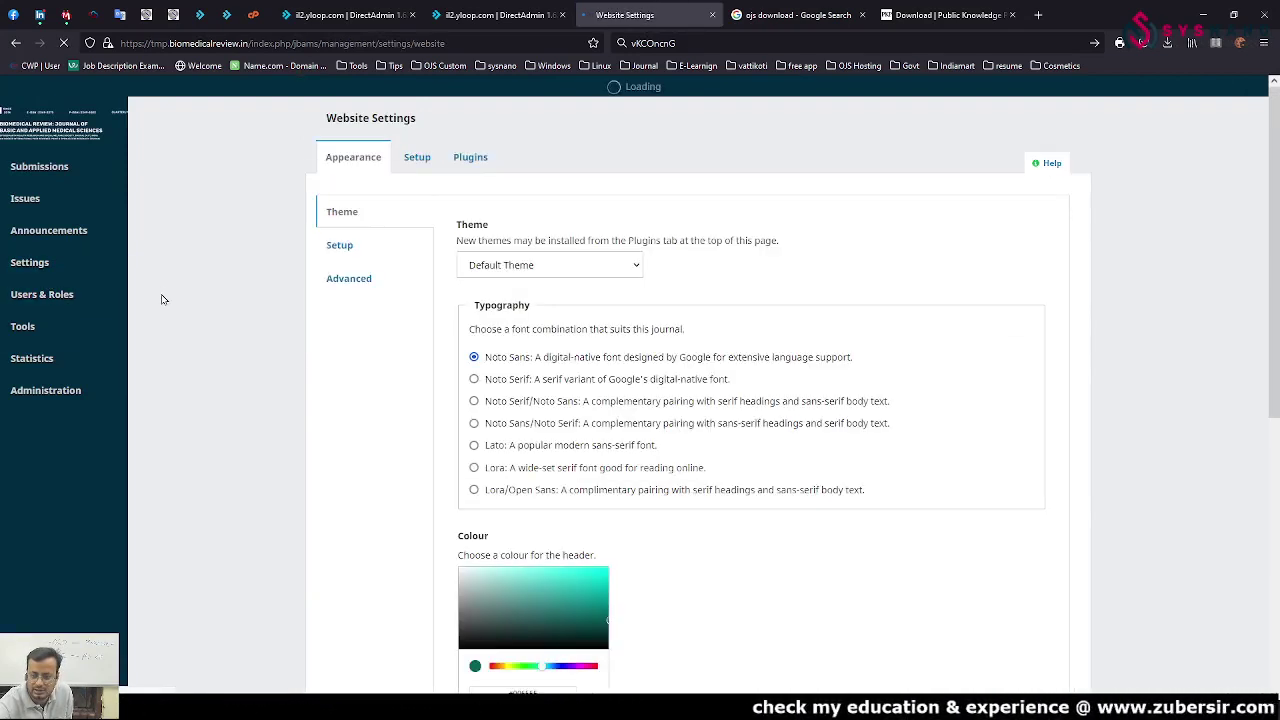
click(466, 160)
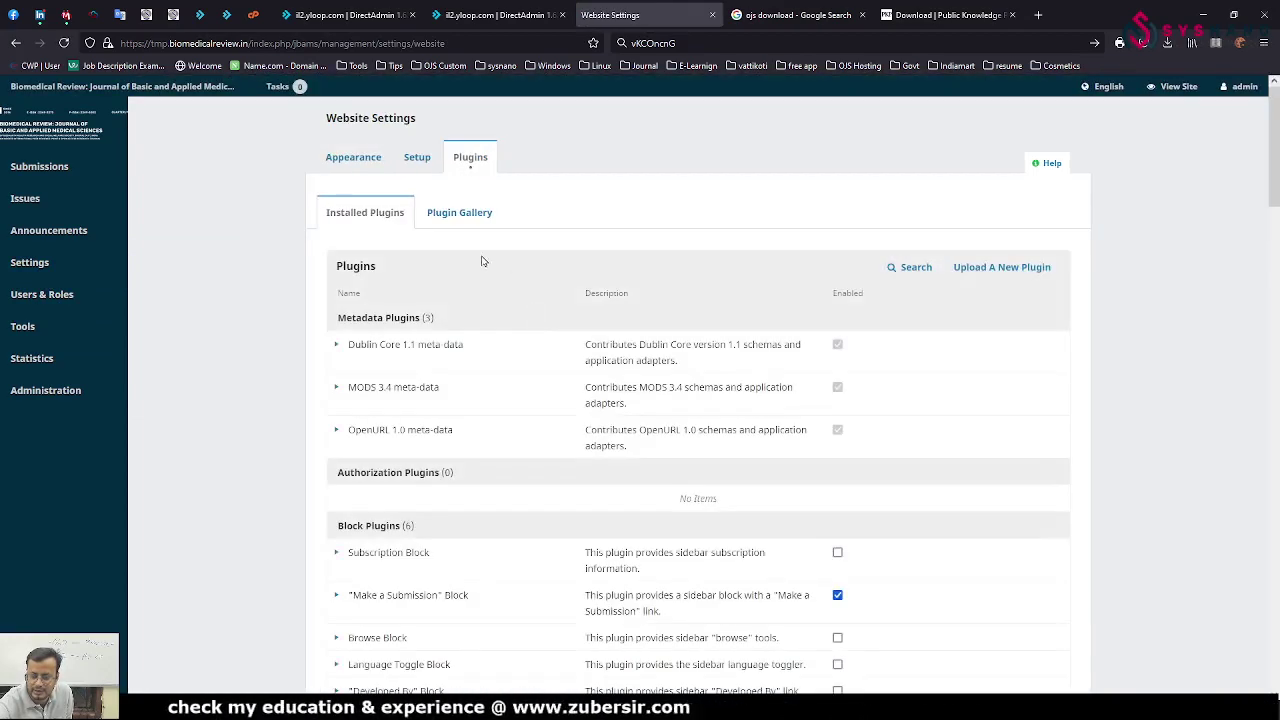
click(462, 212)
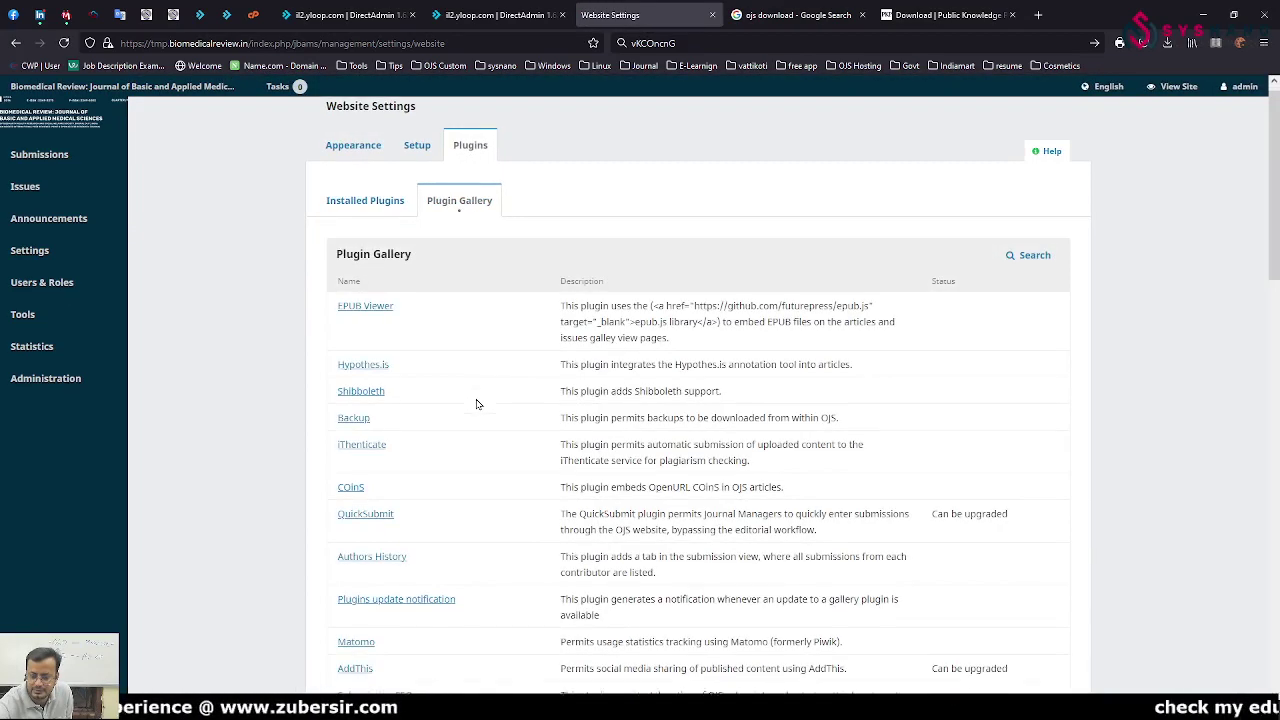
scroll(477, 404, down, 3)
scroll(477, 404, down, 3)
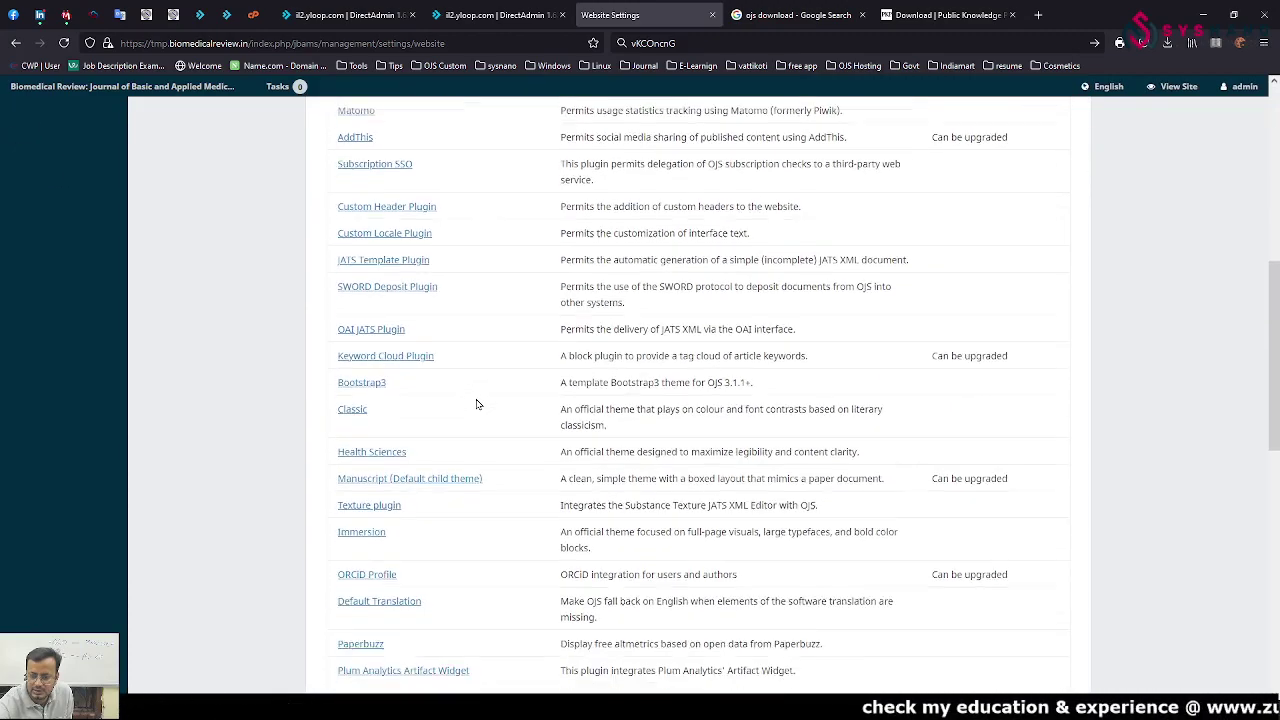
click(407, 456)
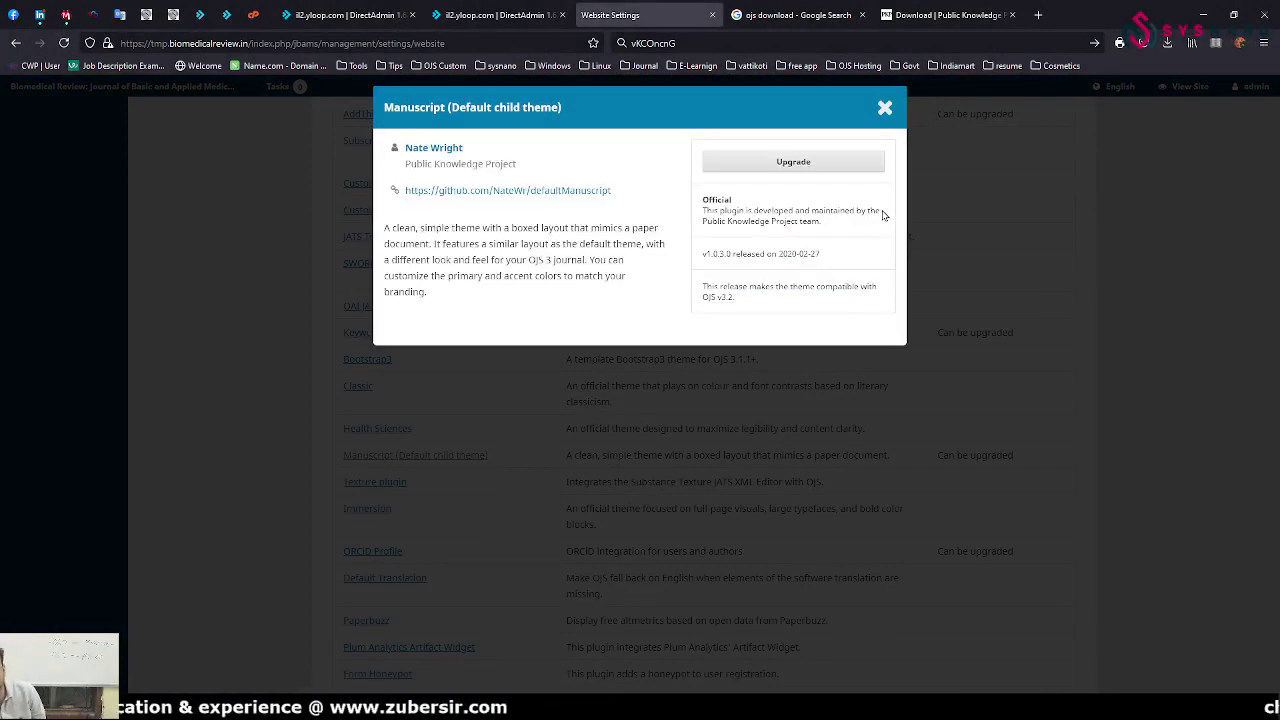
- Close the config.inc.php editor and return to the file manager, collapsing the tmp.biomedicalreview.in folder in the directory tree
click(491, 15)
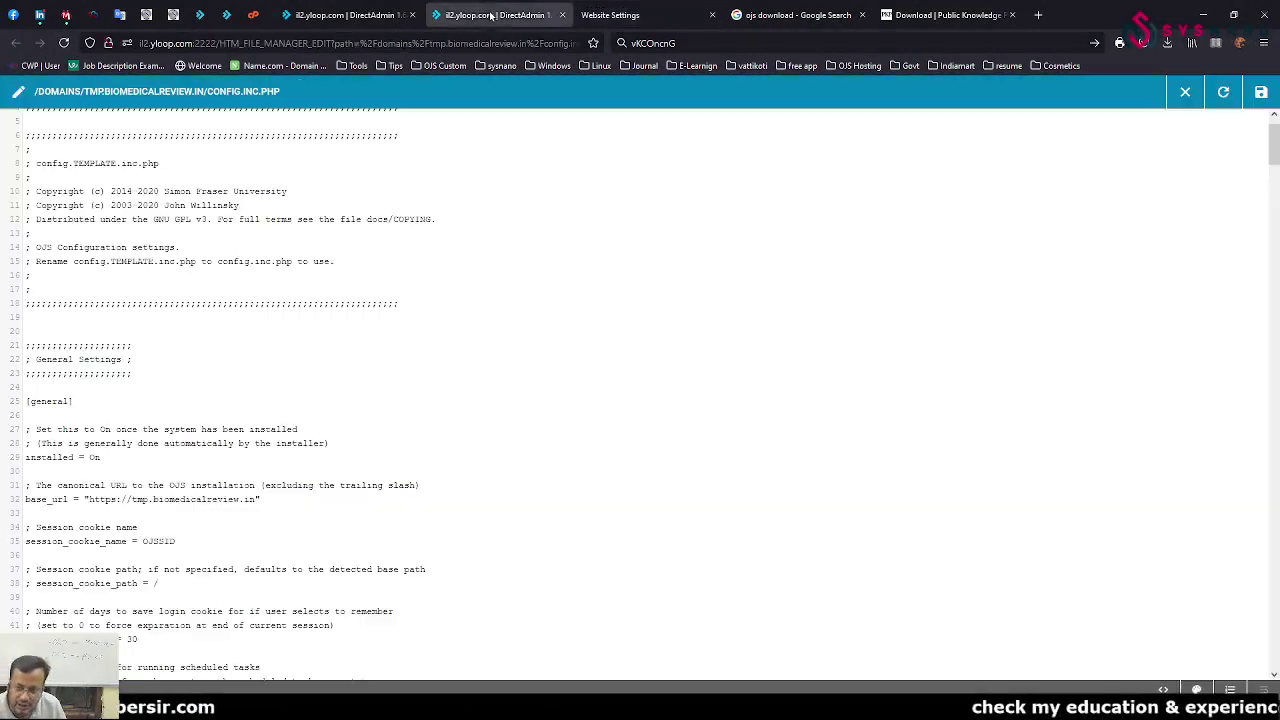
click(561, 15)
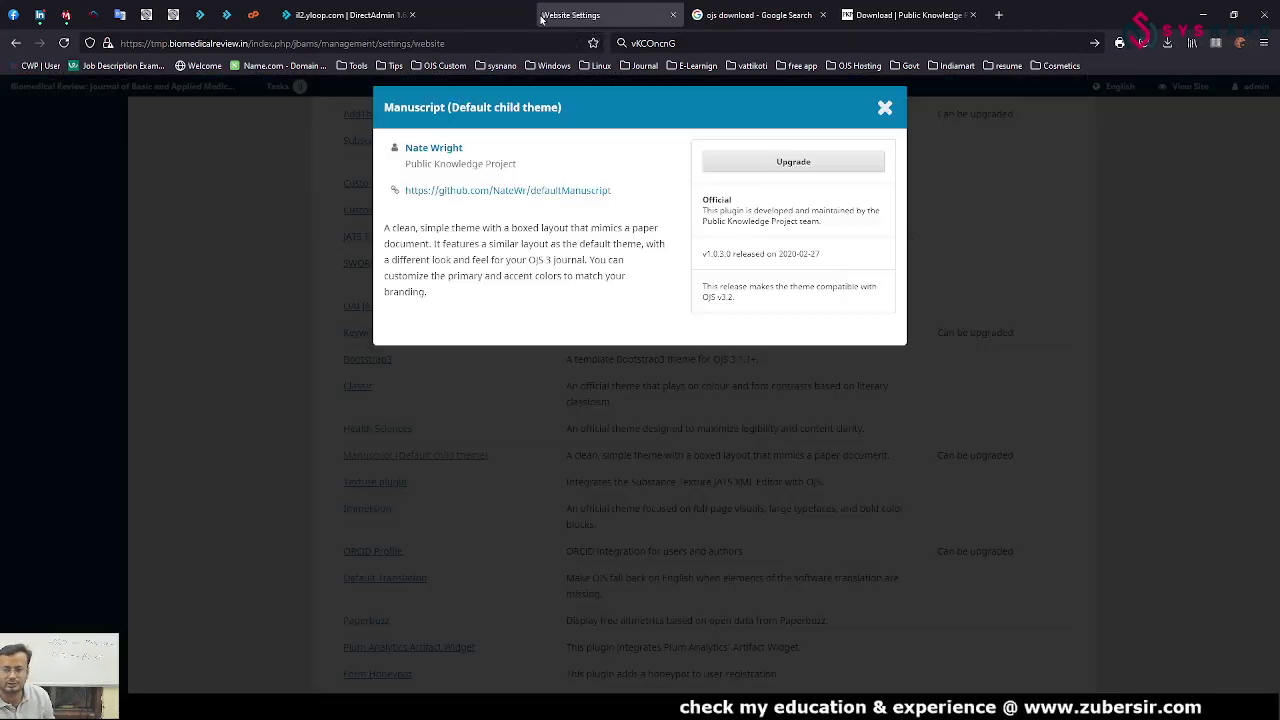
click(350, 17)
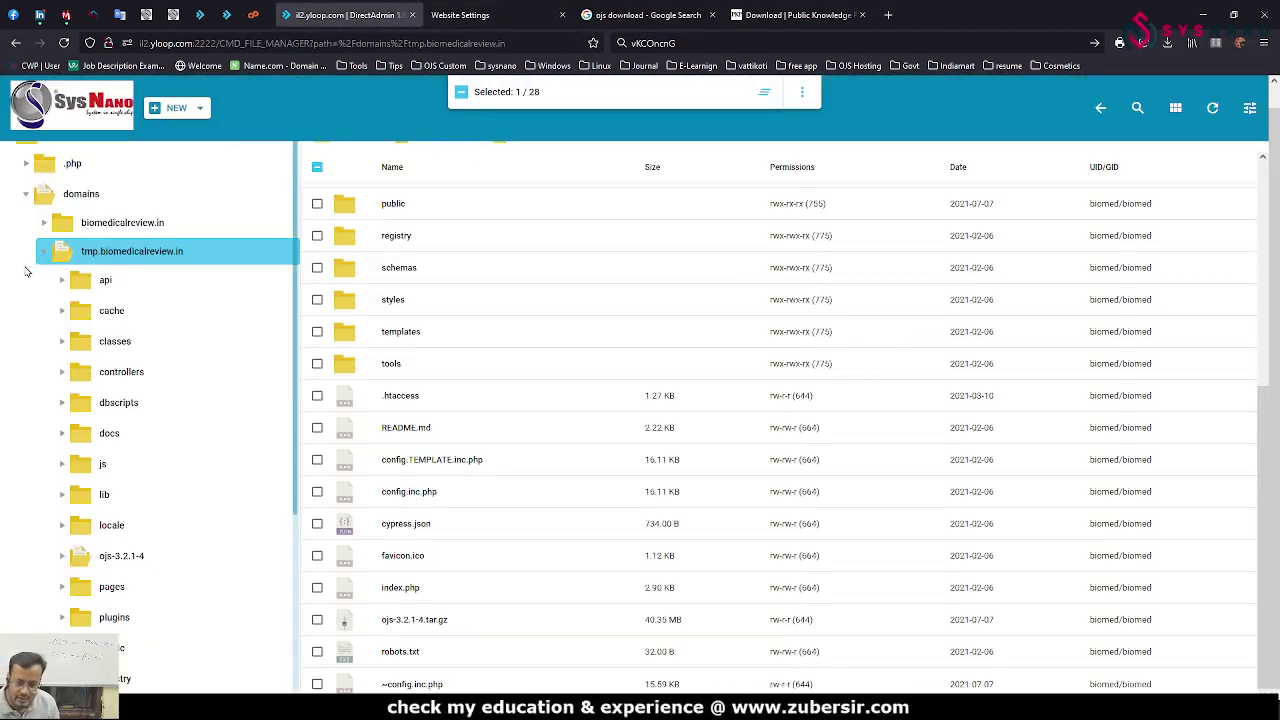
click(42, 254)
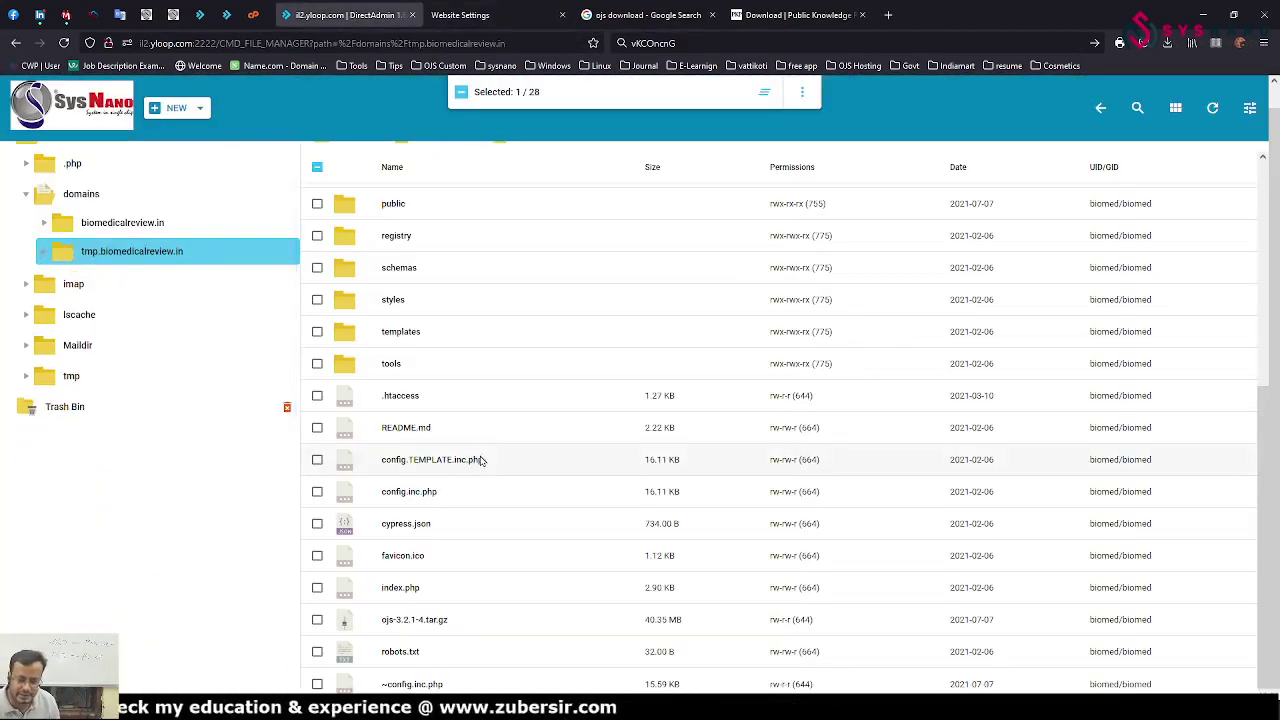
scroll(512, 449, up, 5)
scroll(514, 443, down, 5)
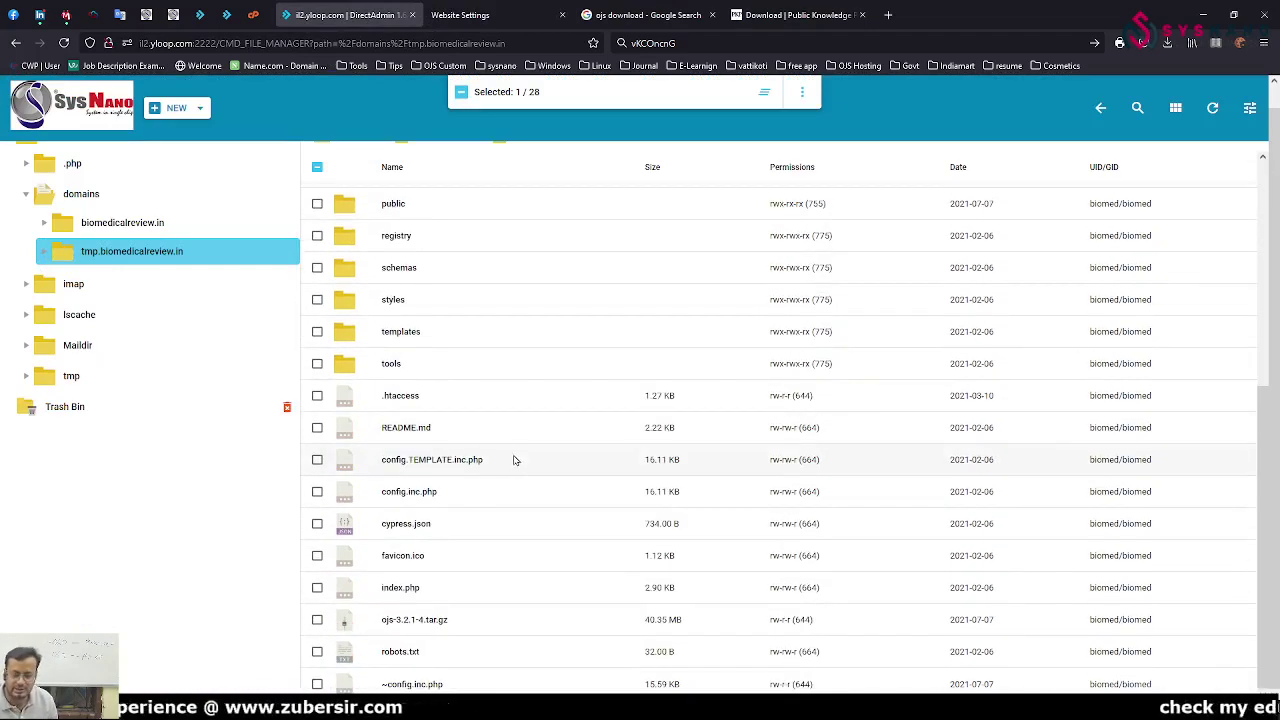
- Delete ojs-3.2.1-4.tar.gz and ~config.inc.php together with the already selected ojs-3.2.1-4 folder, without sending them to trash
click(317, 621)
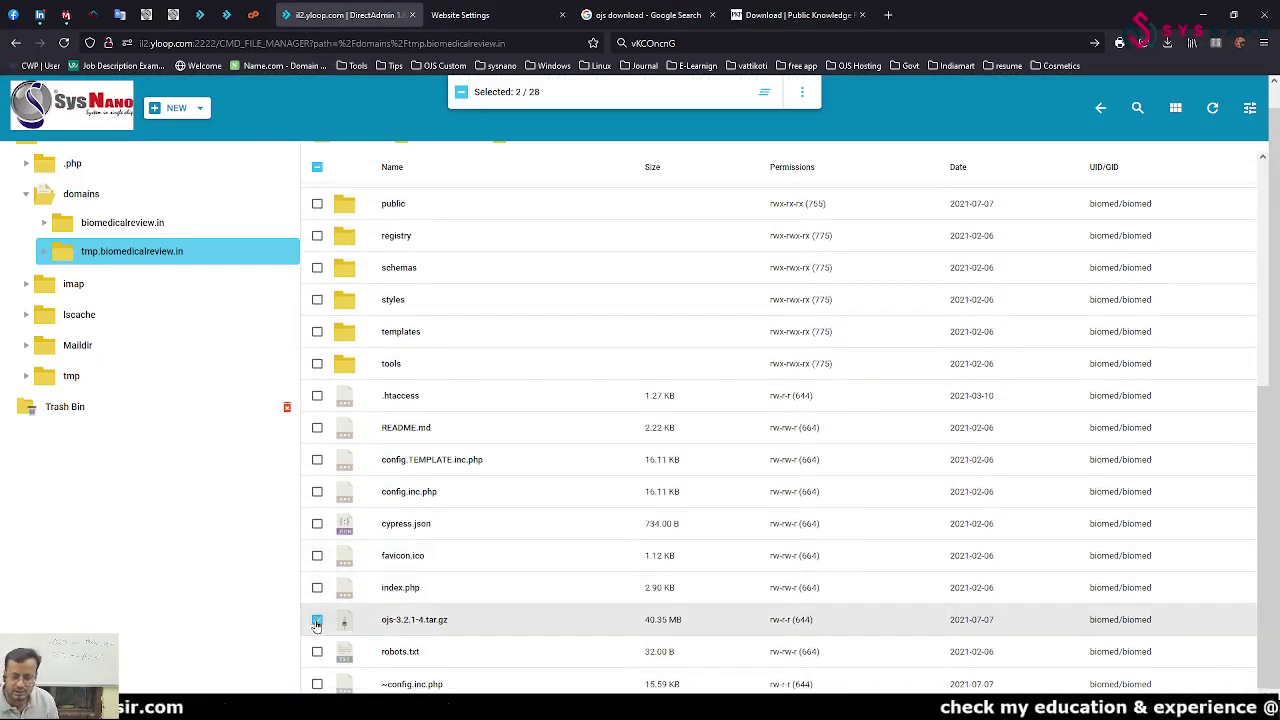
click(317, 685)
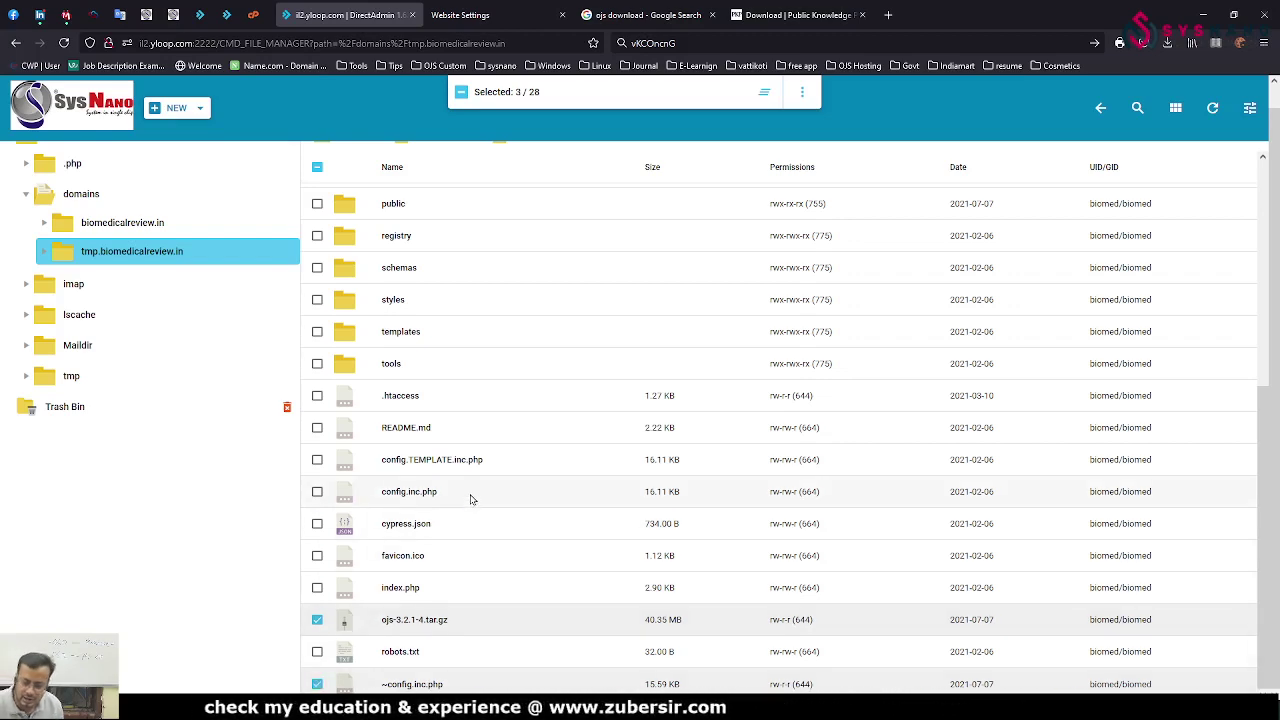
scroll(472, 499, up, 3)
scroll(472, 499, down, 3)
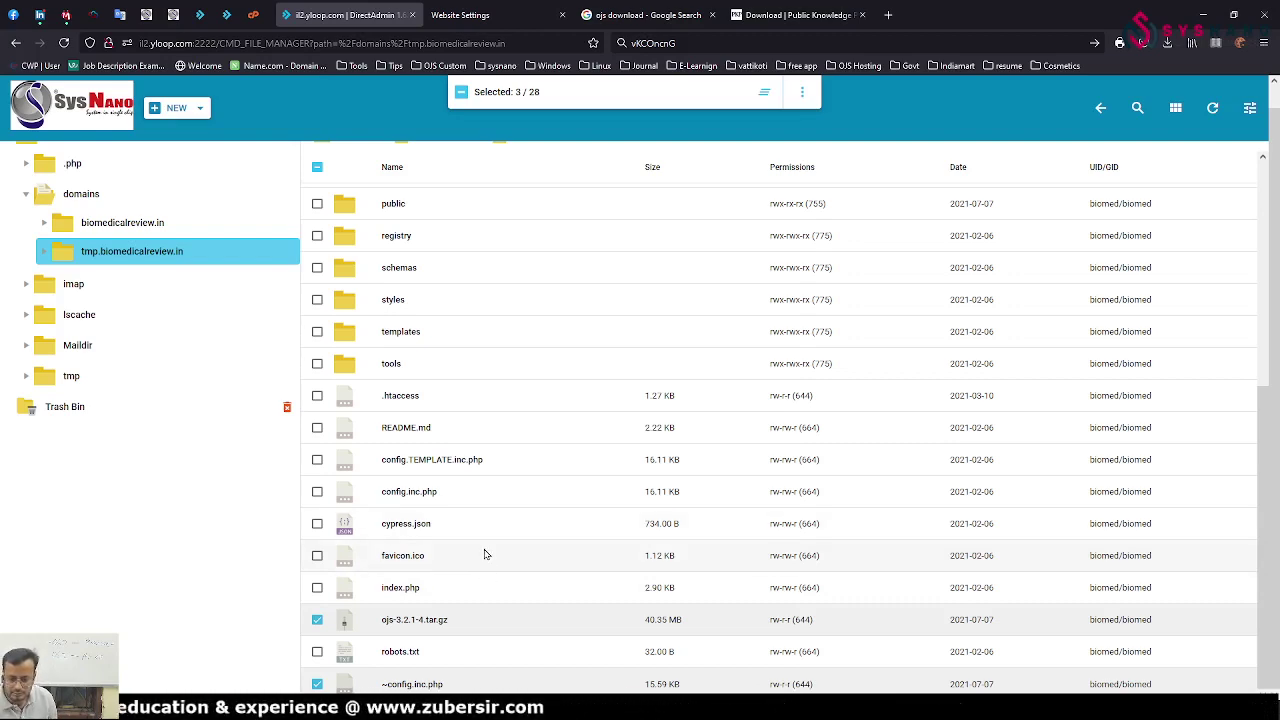
scroll(483, 554, up, 4)
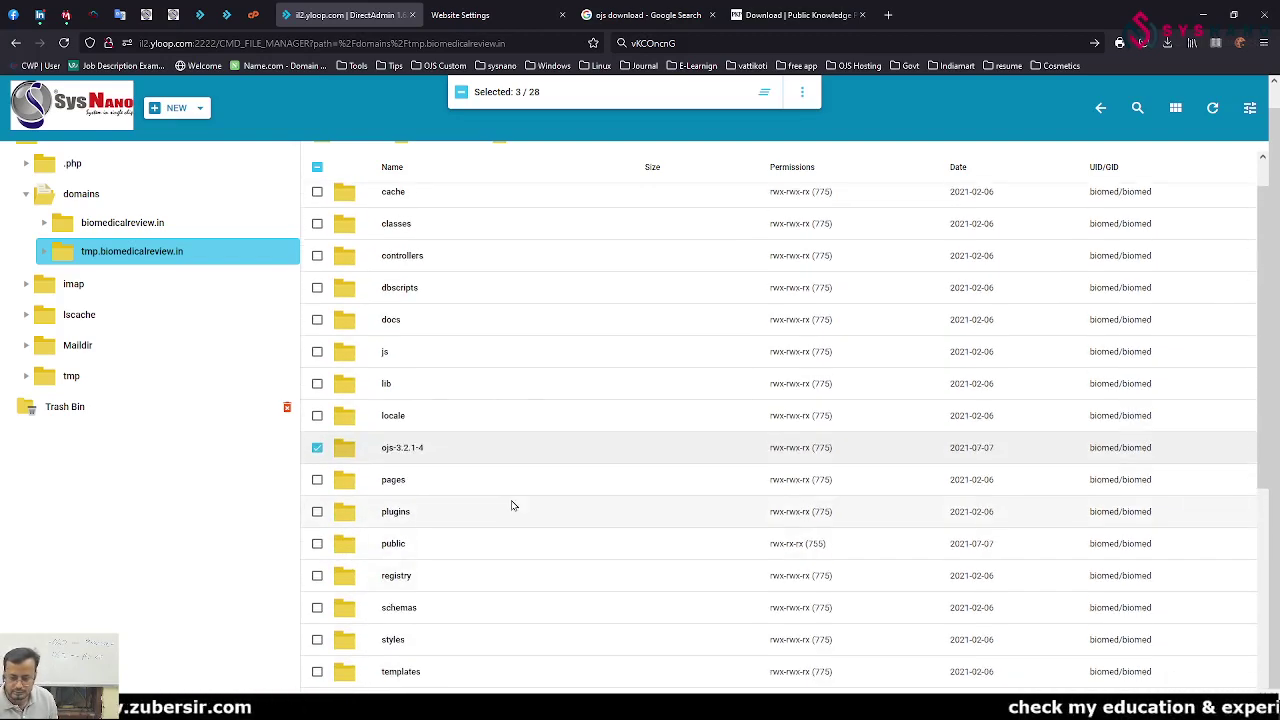
scroll(512, 505, up, 1)
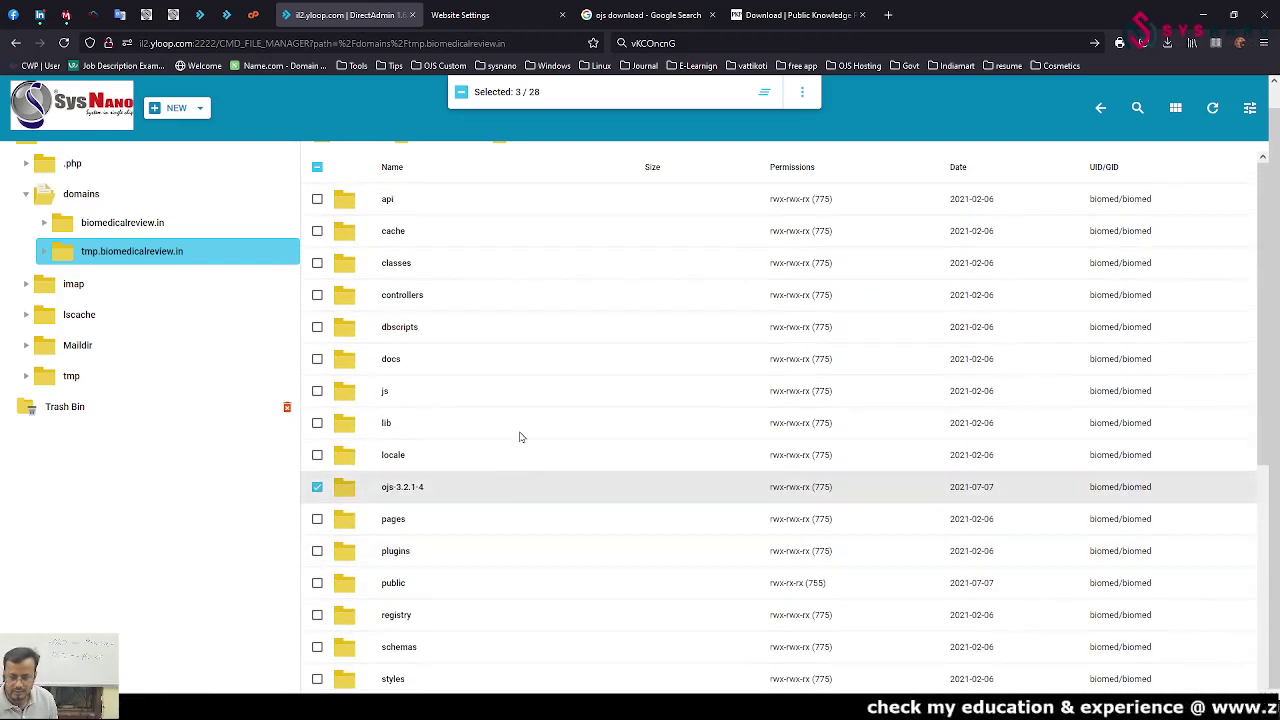
click(802, 92)
click(808, 187)
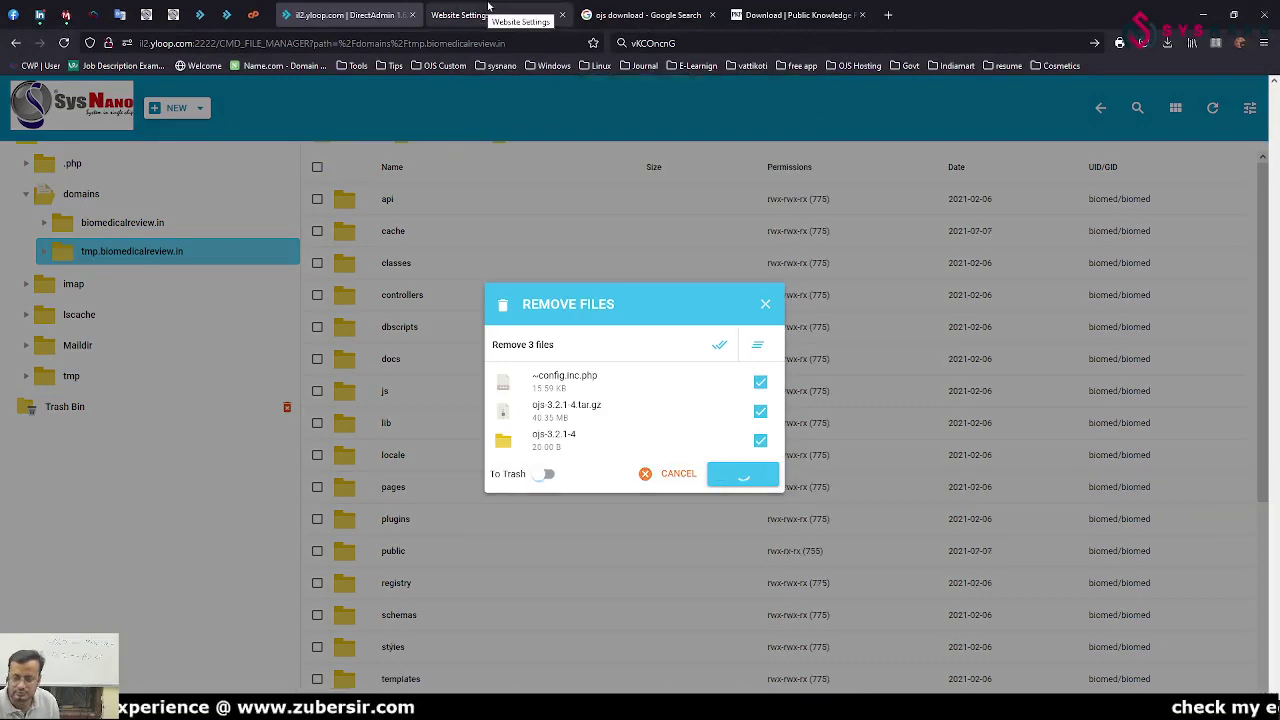
- Return to the OJS website settings, close the Manuscript theme details and open the Submissions page
click(488, 8)
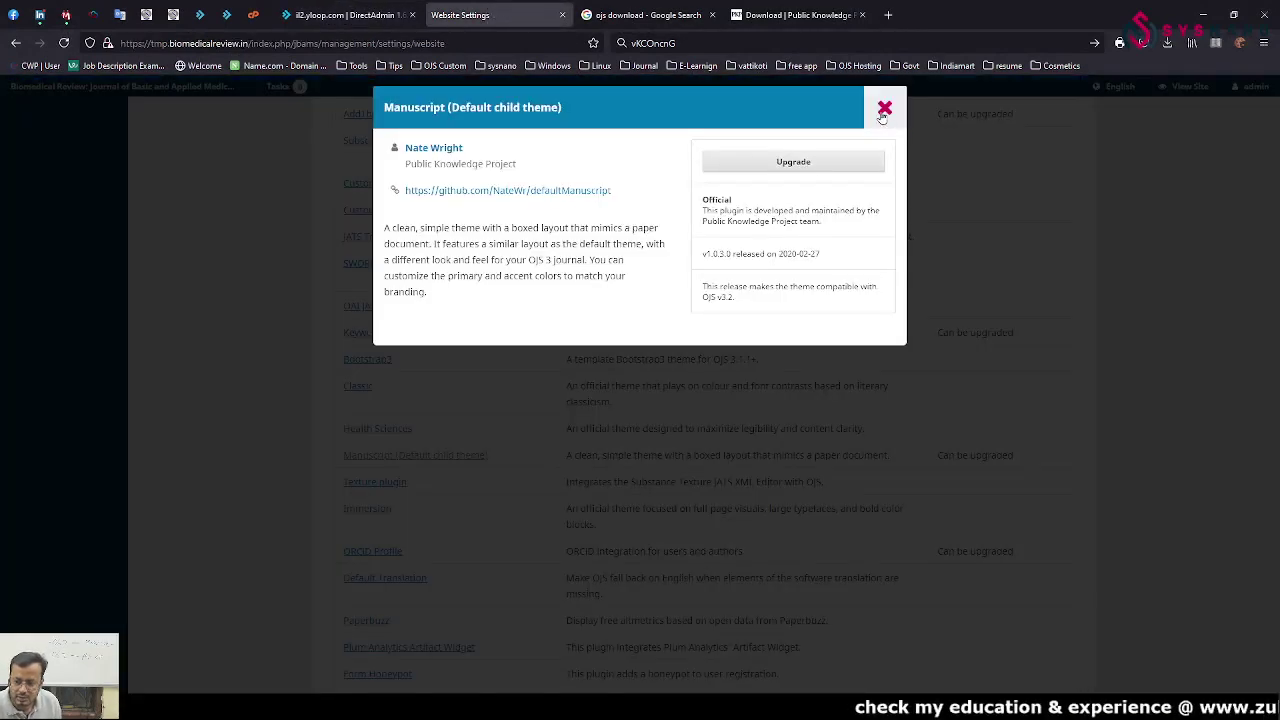
click(883, 116)
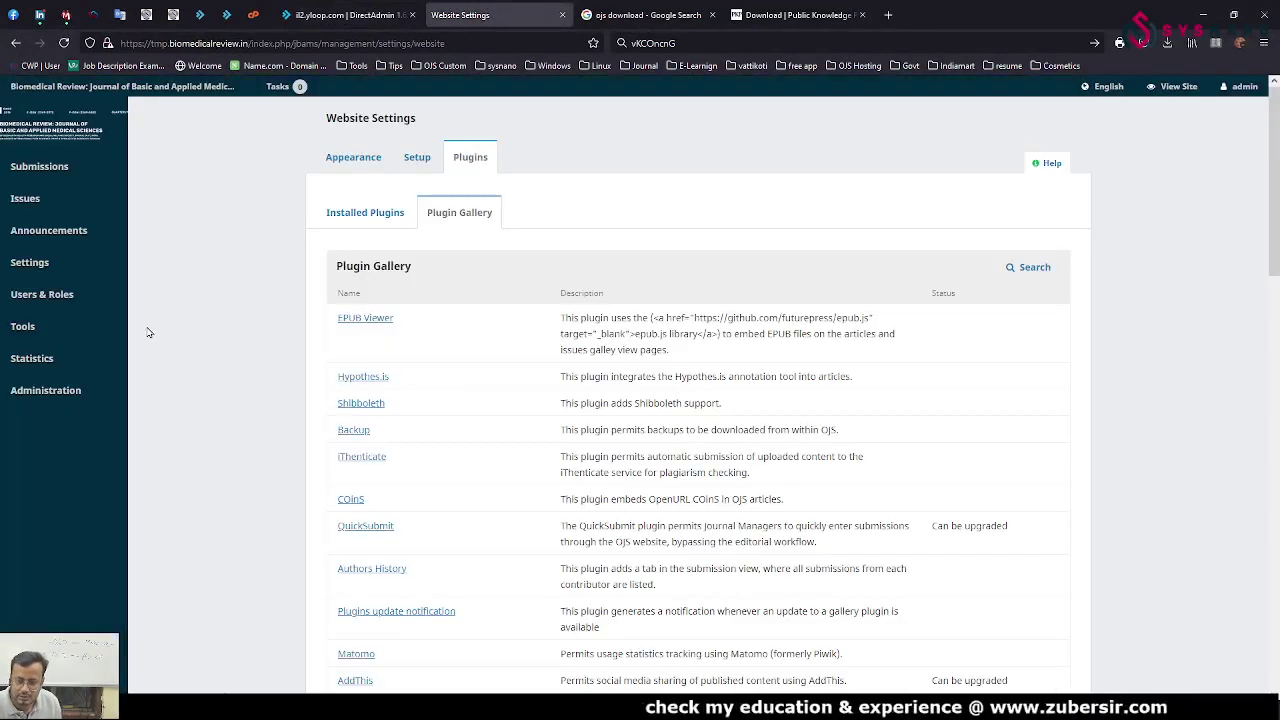
click(28, 172)
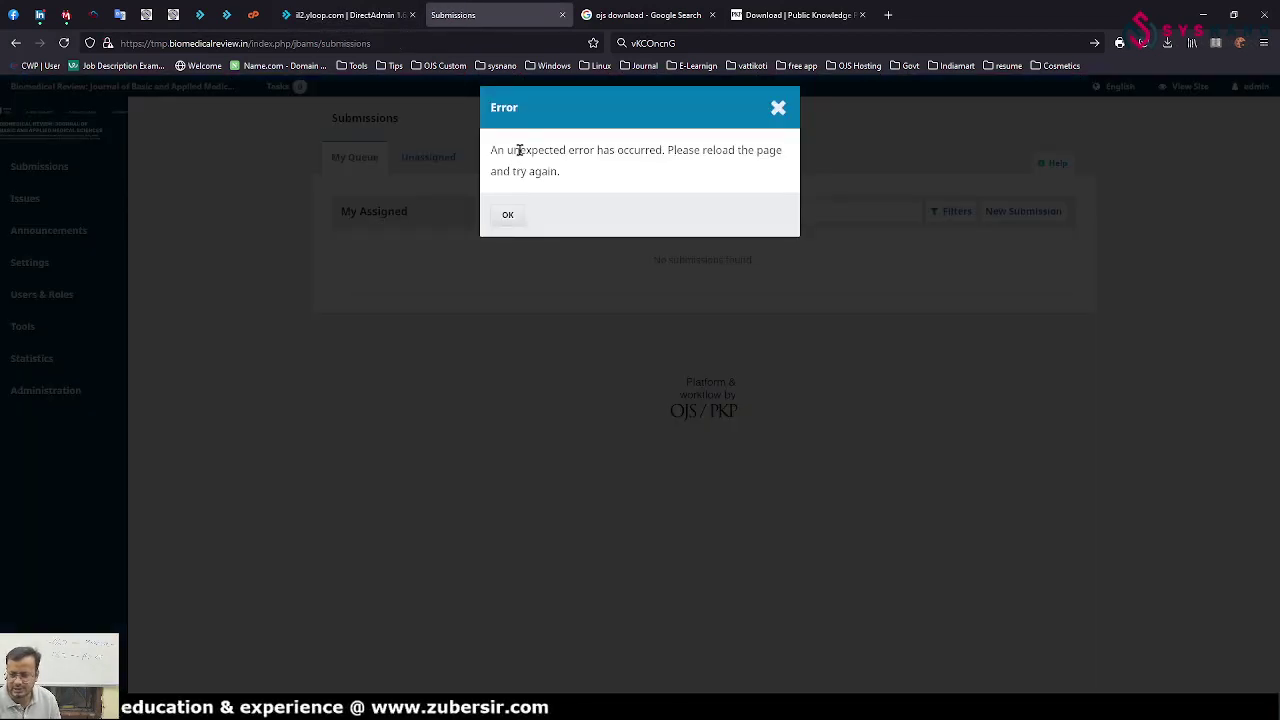
- Inspect the Submissions page's error message and examine the errors in the browser's developer console
drag(519, 150, 537, 171)
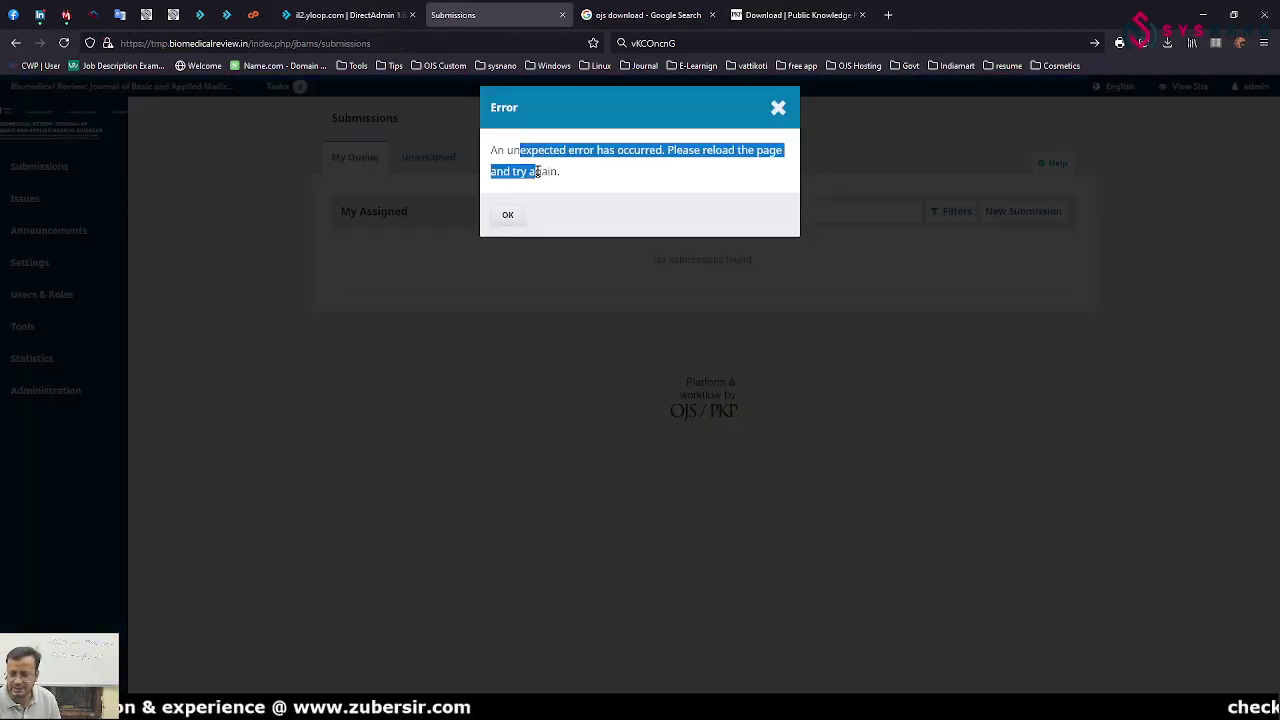
right_click(537, 172)
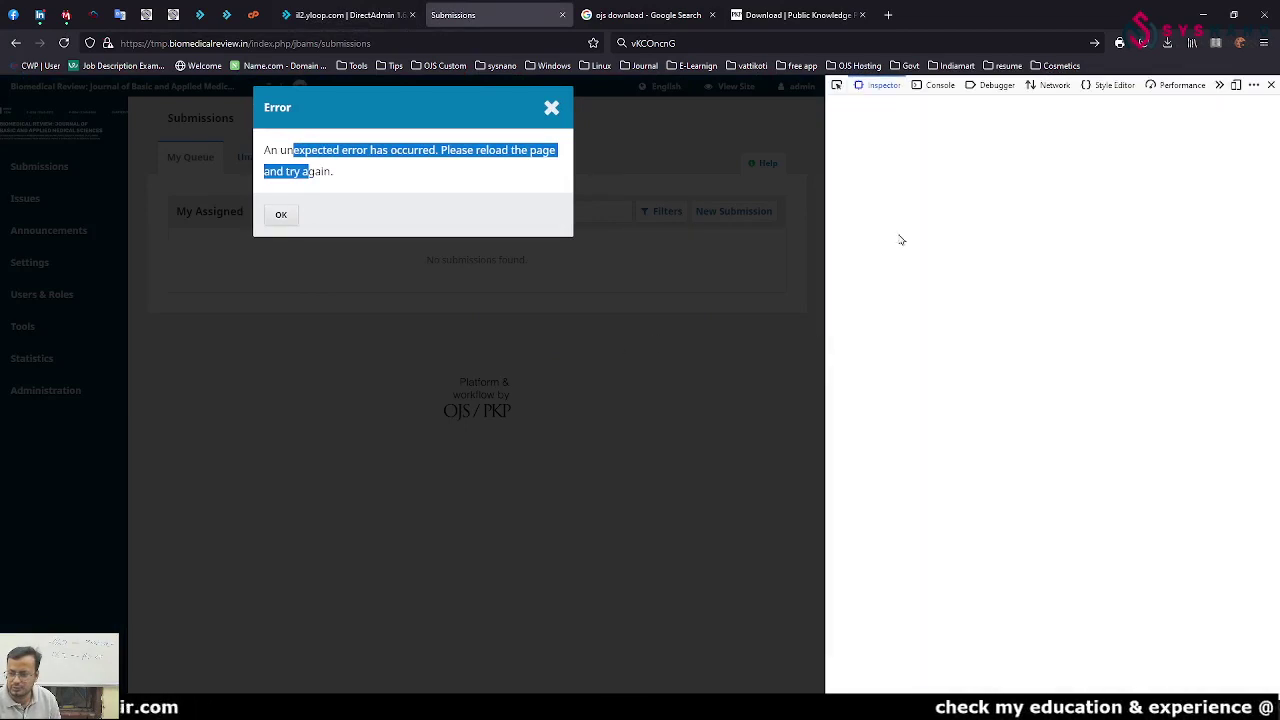
click(940, 88)
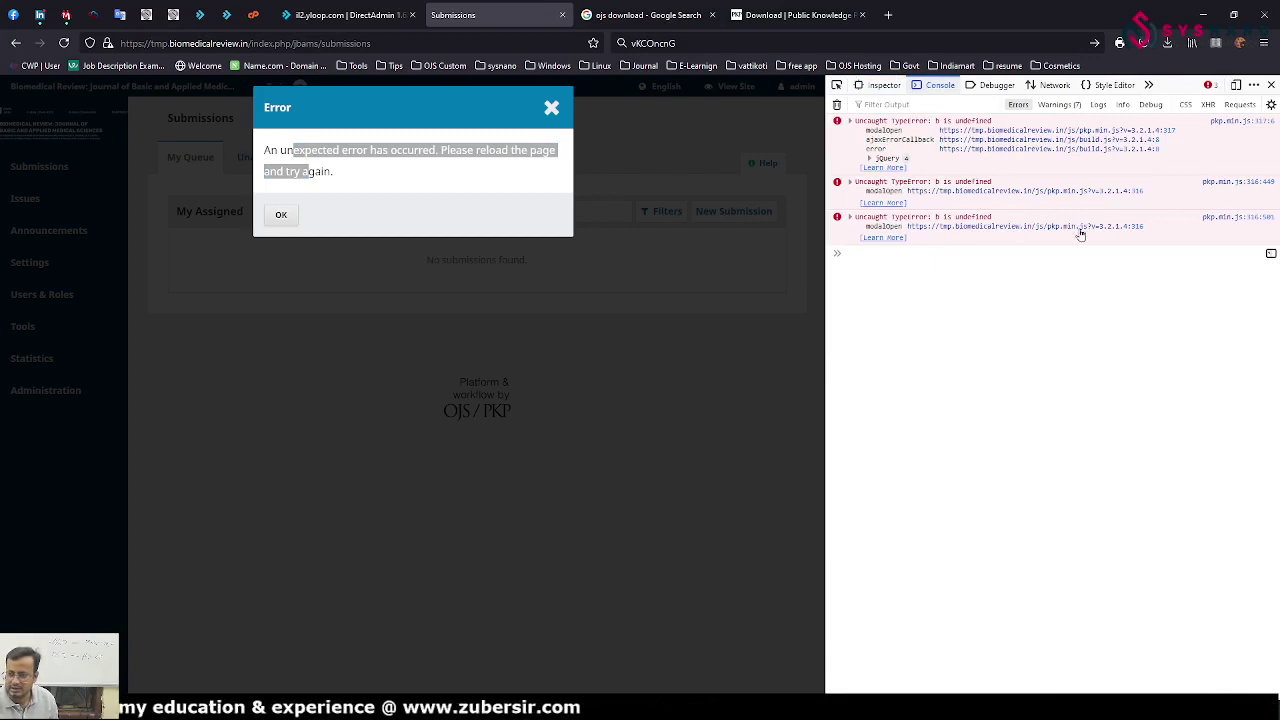
- Remove the browser's cookies and site data for biomedicalreview.in and tmp.biomedicalreview.in
click(107, 43)
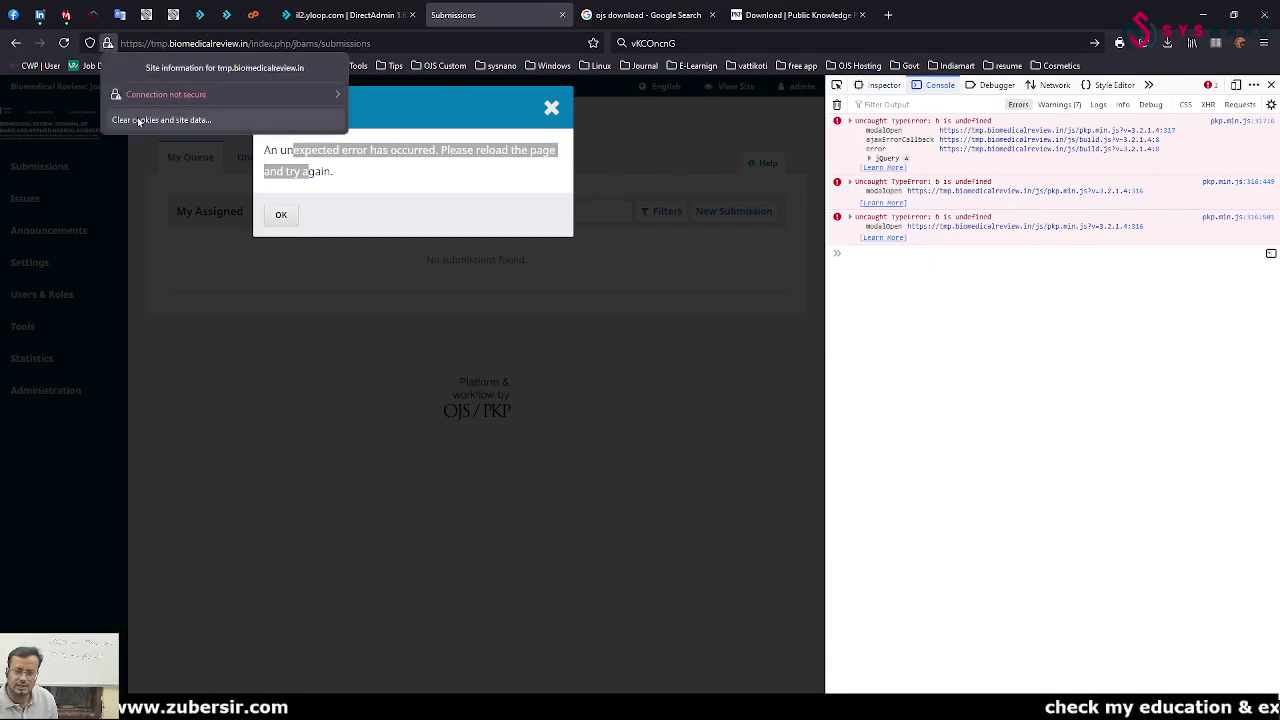
click(140, 120)
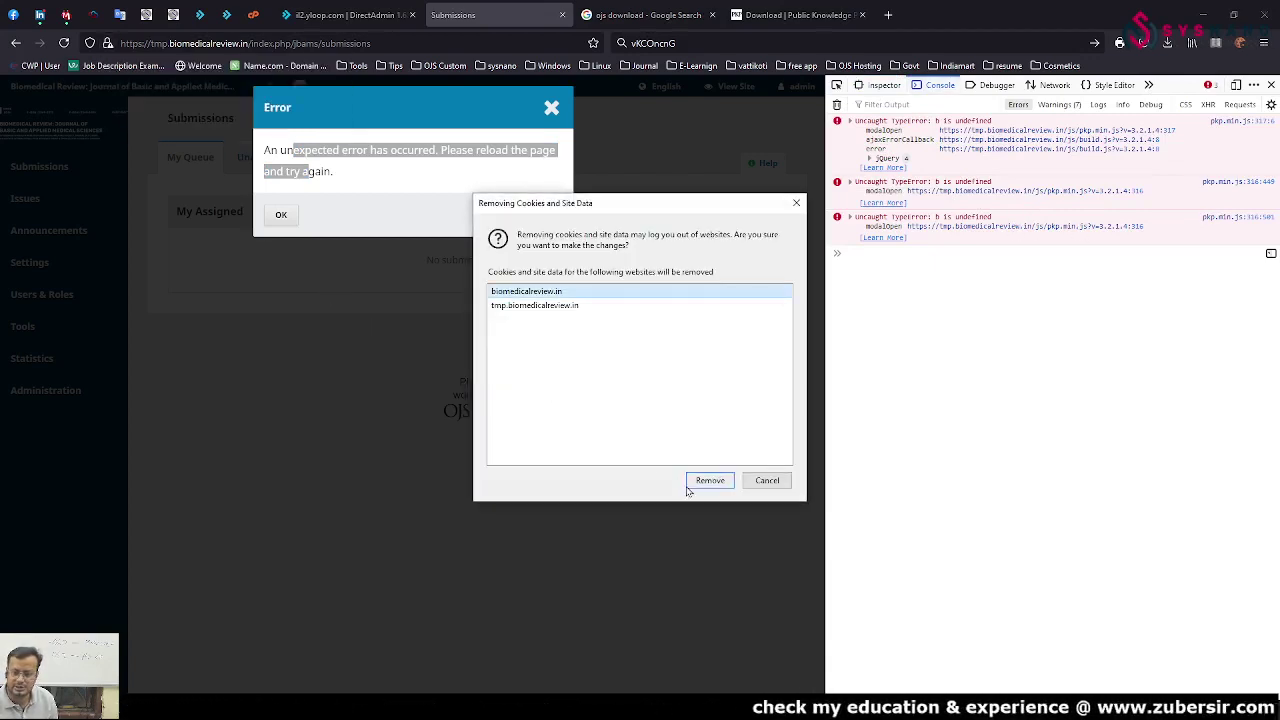
click(537, 305)
click(708, 480)
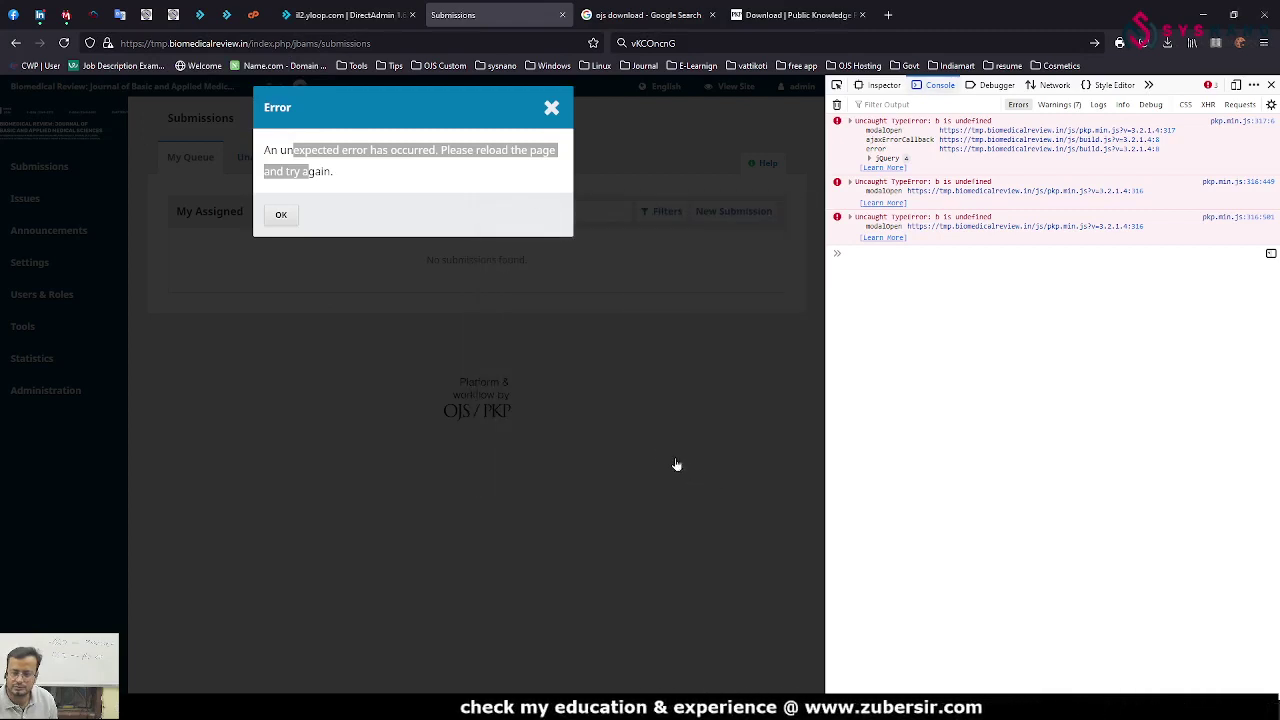
- Reload the journal's Submissions address and log in again with the saved admin credentials
click(252, 43)
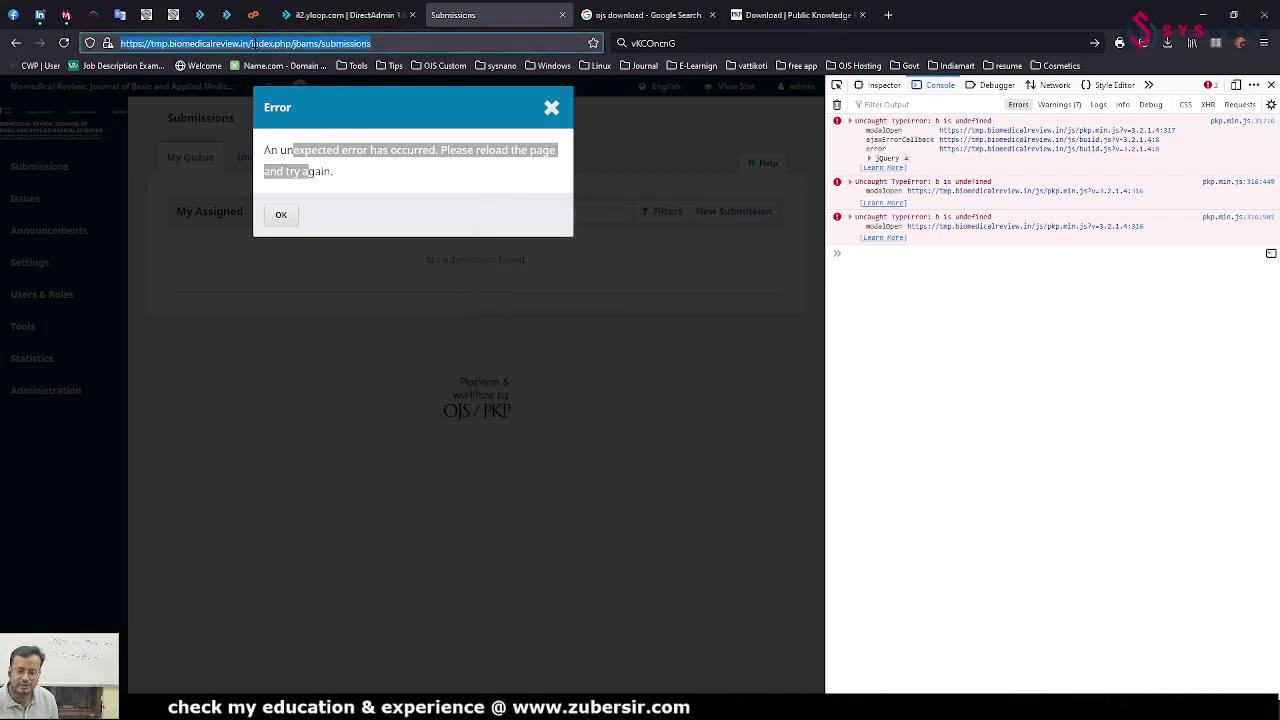
key(Return)
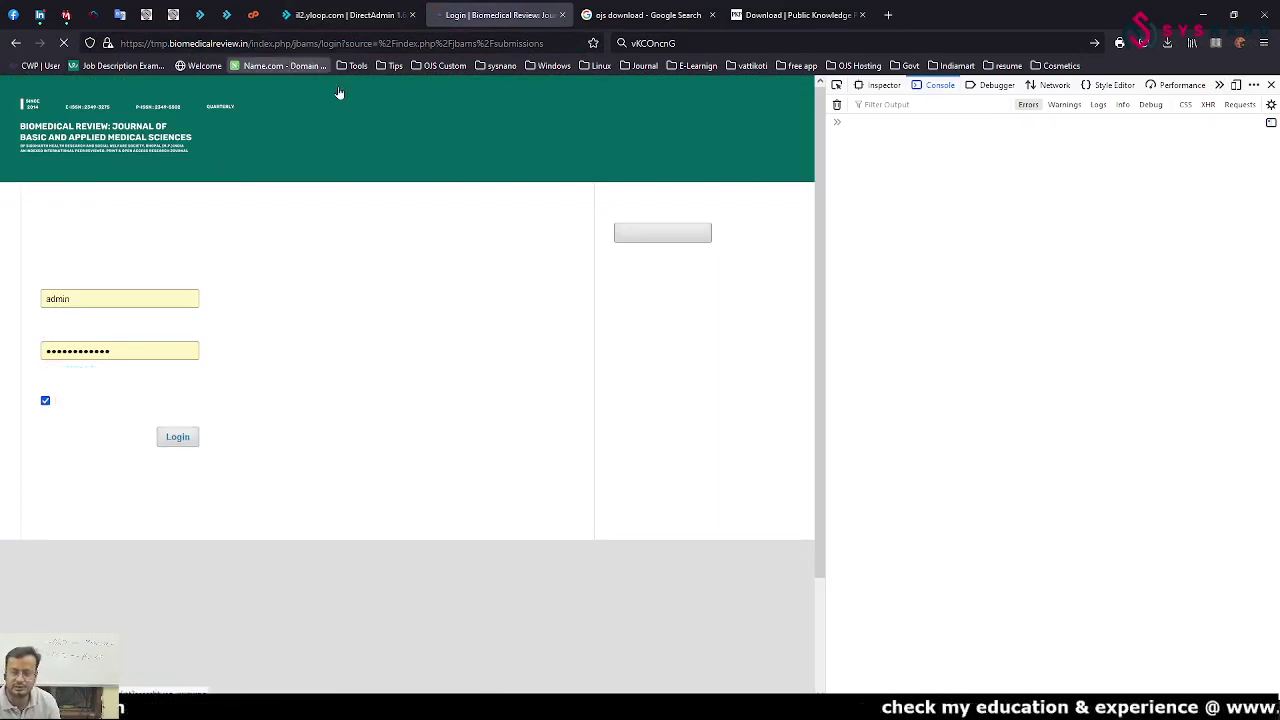
click(177, 440)
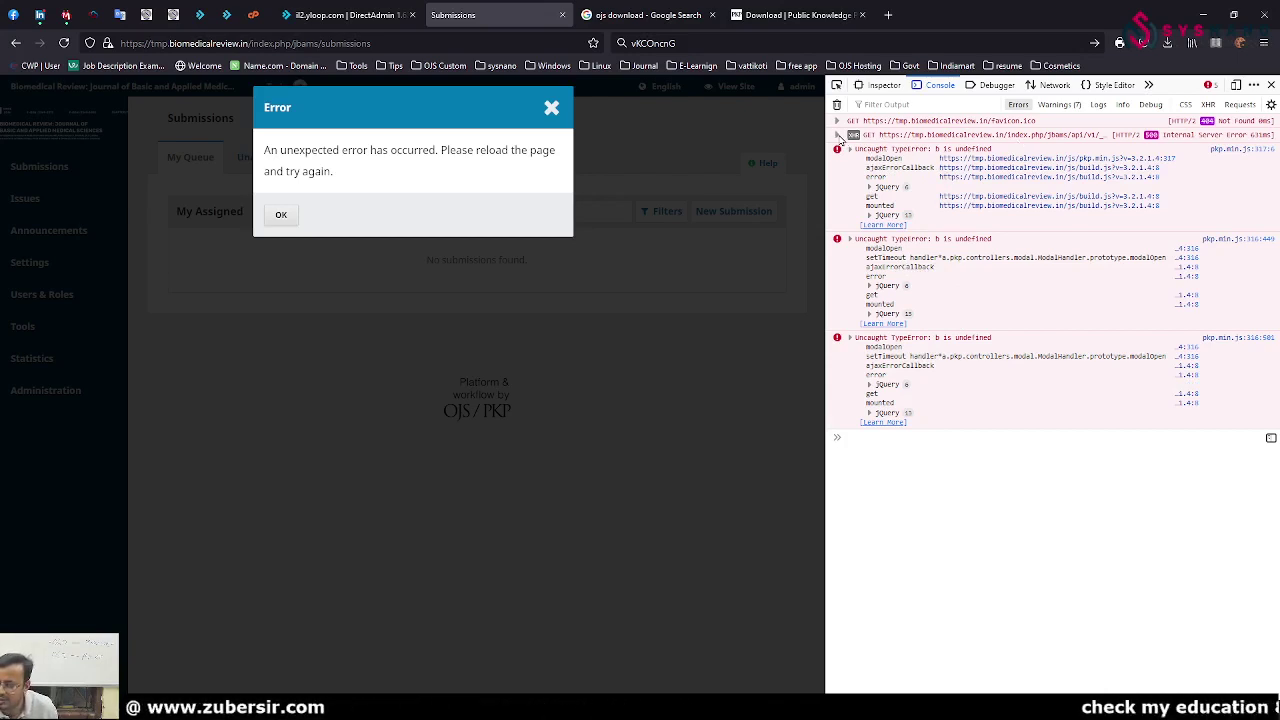
- Expand the failed submissions API request in the console, examine its status and response headers, and dismiss the page's error dialog
click(838, 135)
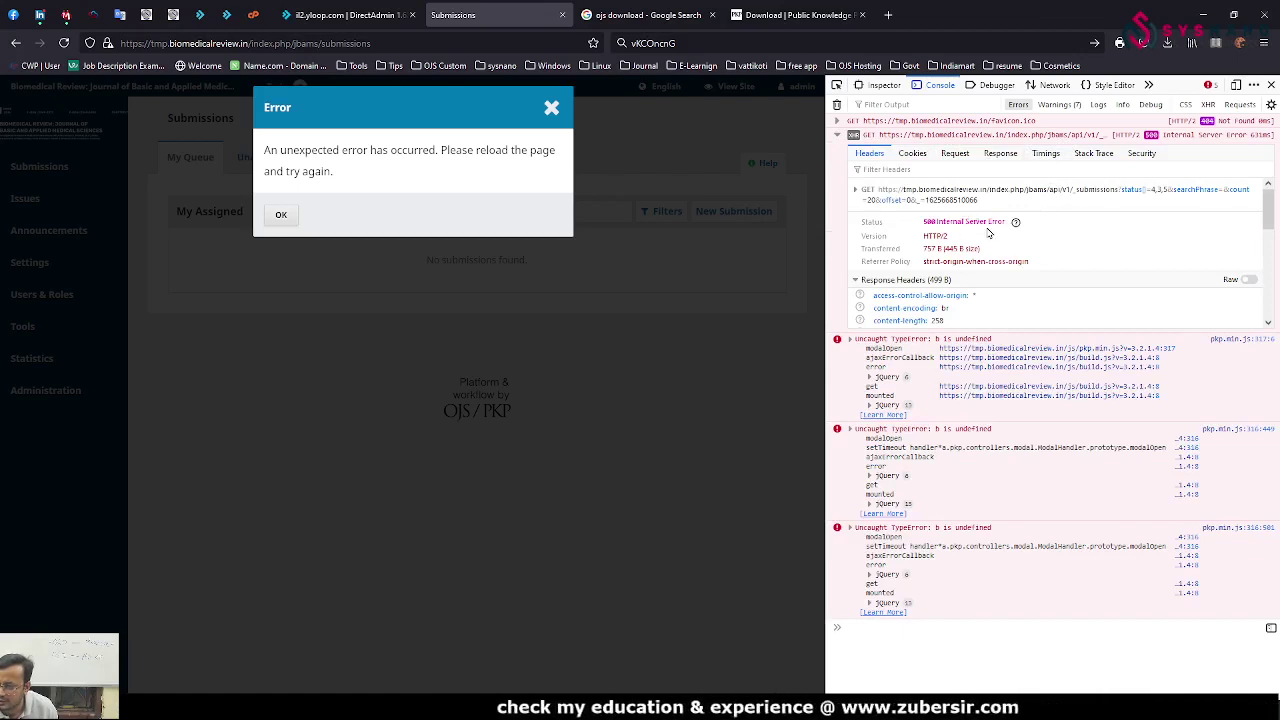
scroll(1012, 266, down, 1)
scroll(1012, 268, up, 1)
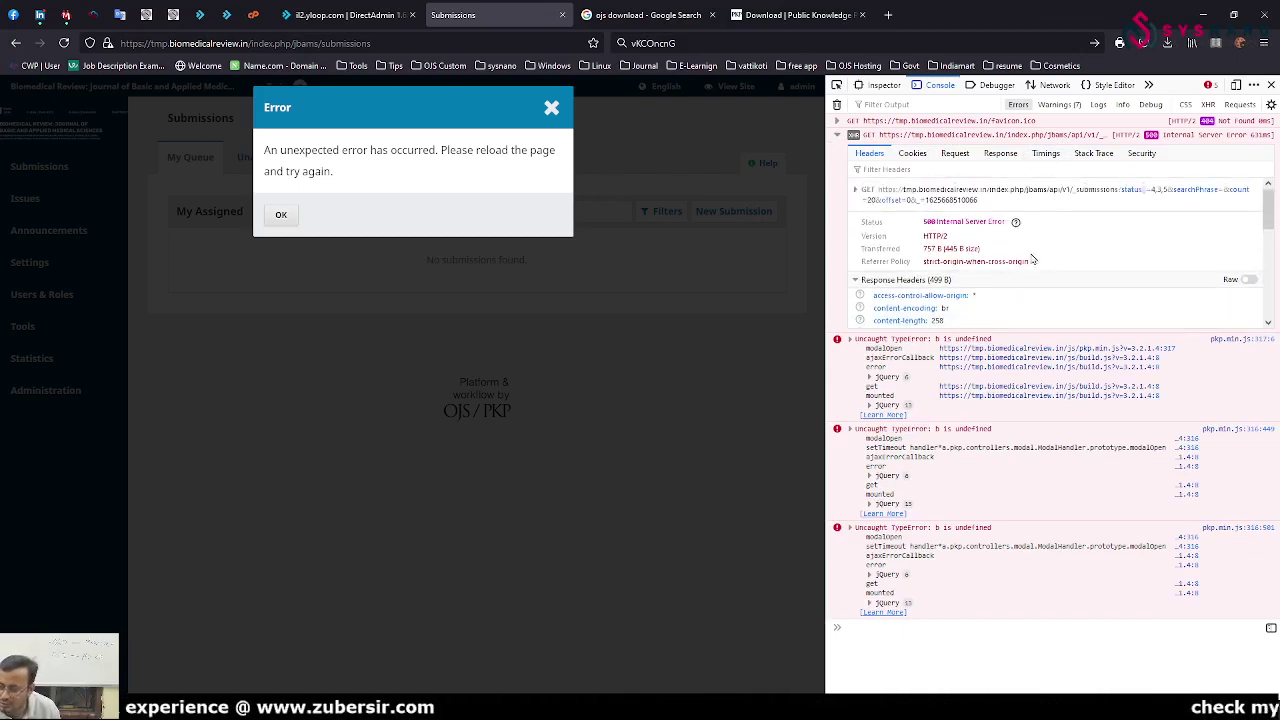
scroll(1150, 237, down, 4)
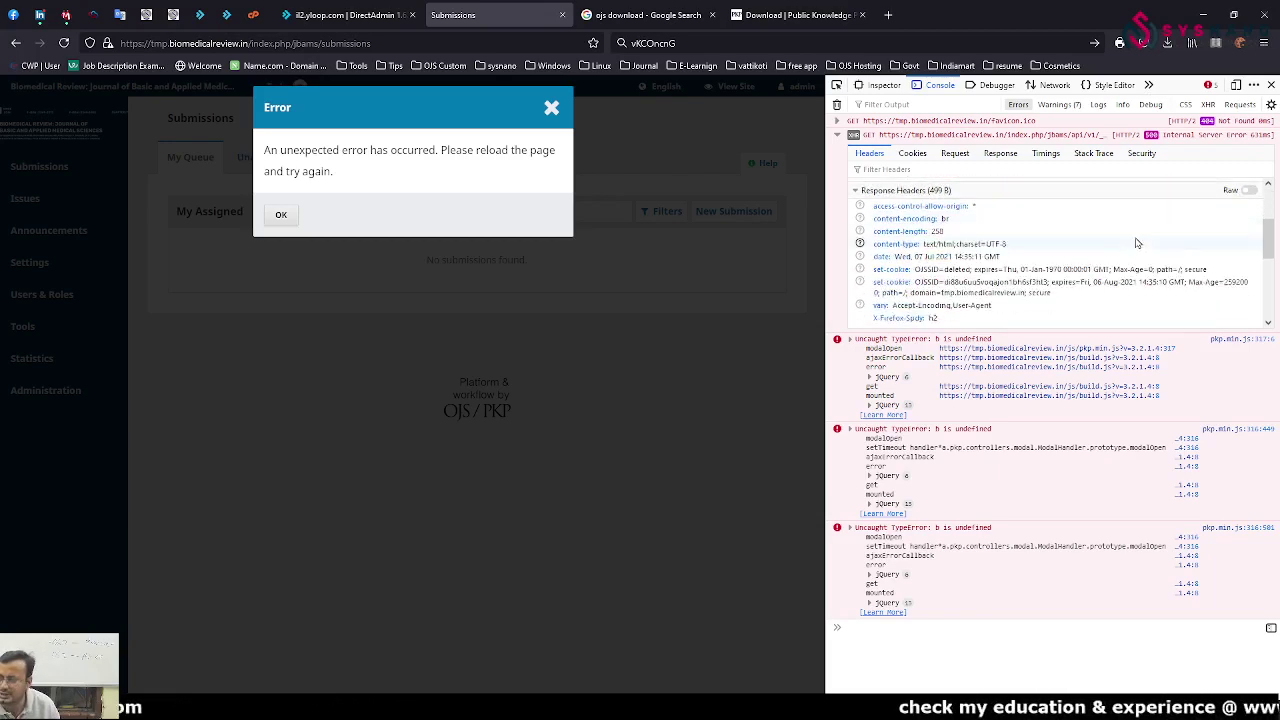
click(548, 117)
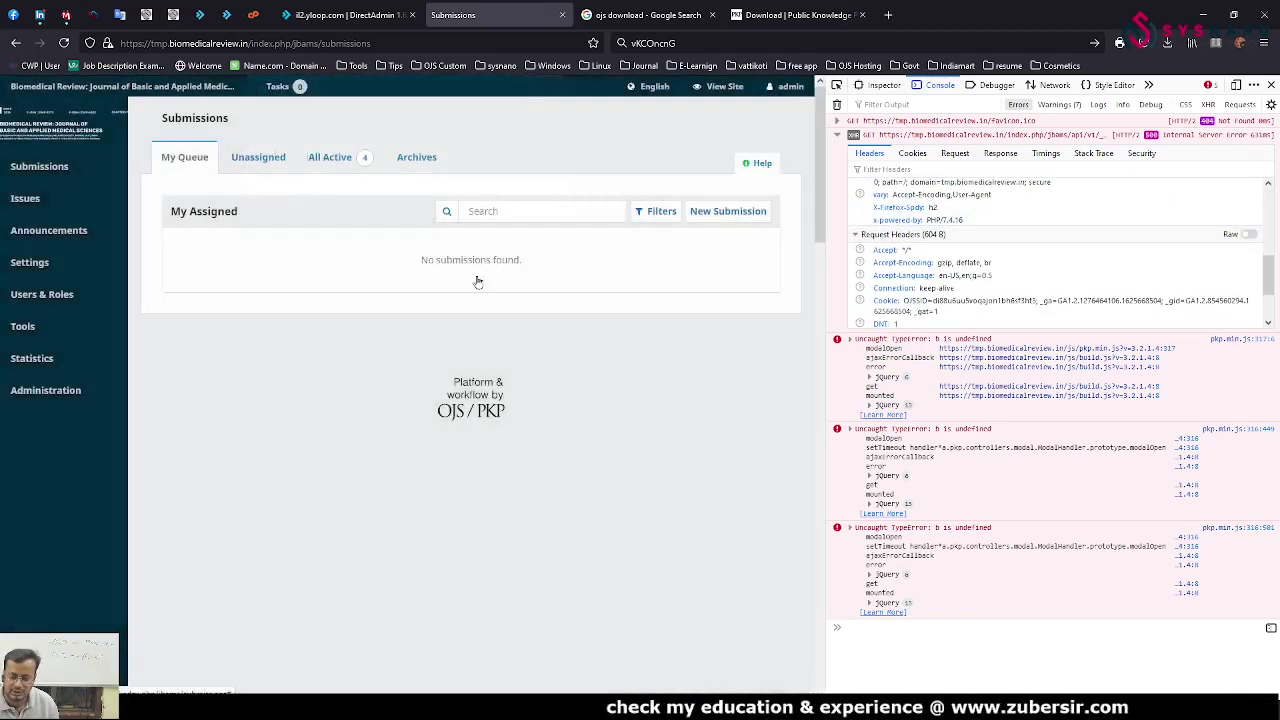
- Open the Journal settings and review the journal identity and publishing details in the masthead
mouse_move(22, 276)
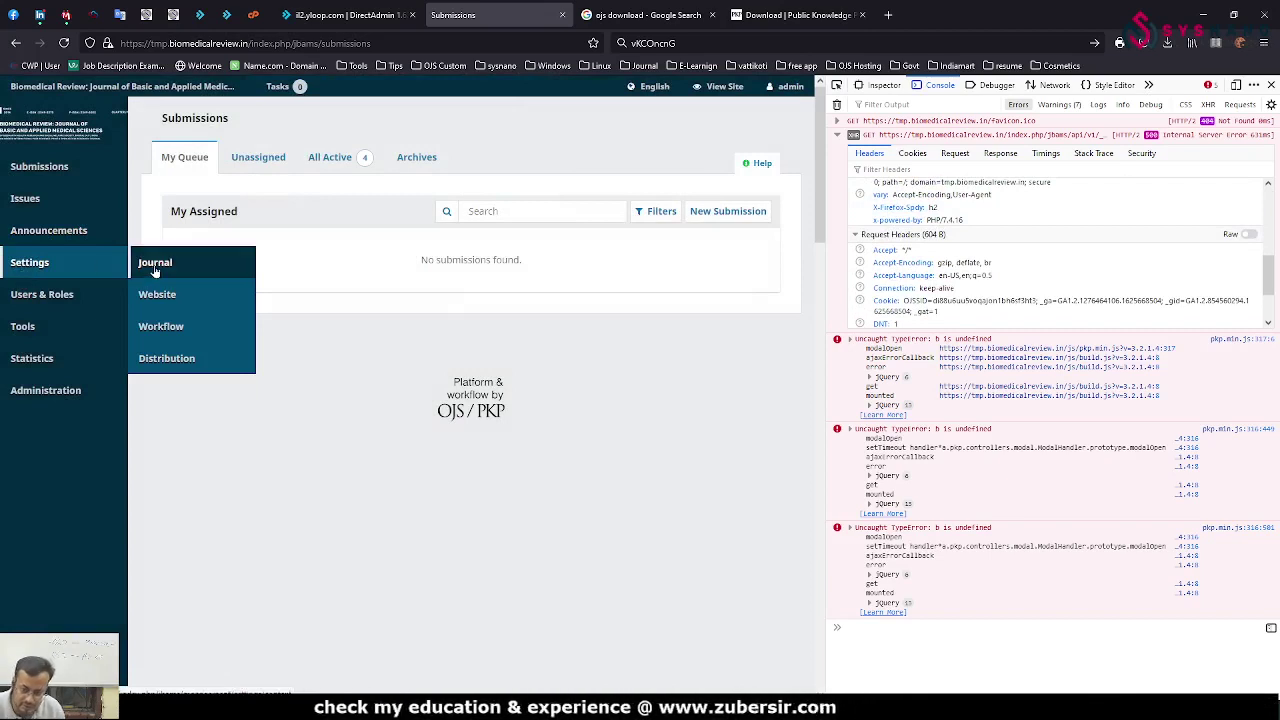
click(152, 272)
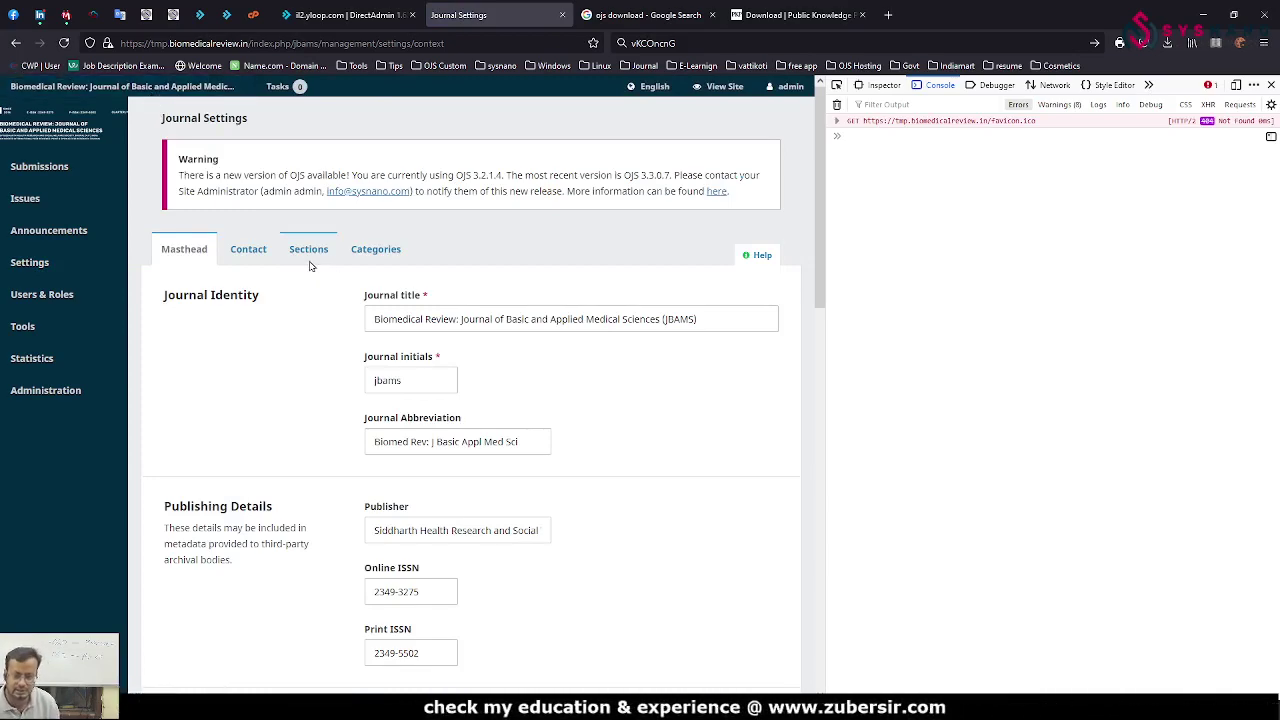
scroll(309, 265, down, 5)
scroll(300, 289, up, 5)
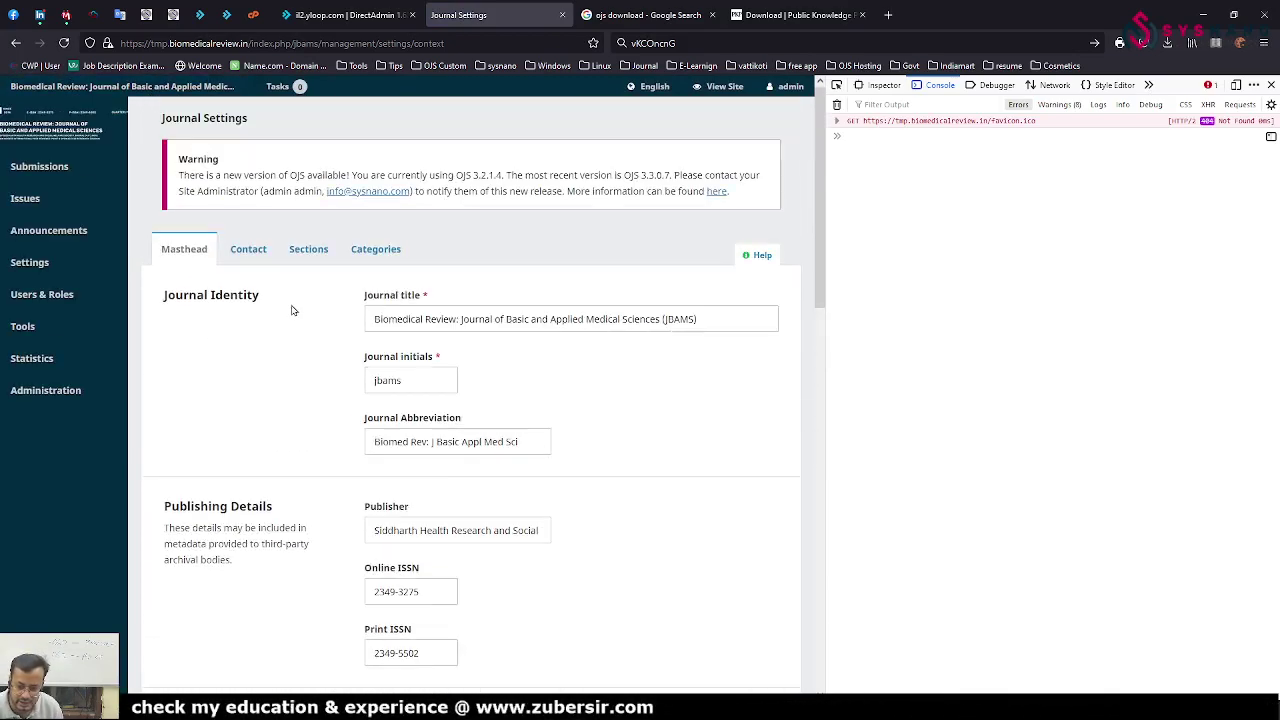
- Log out of the OJS admin account and close the journal's browser tab
mouse_move(786, 86)
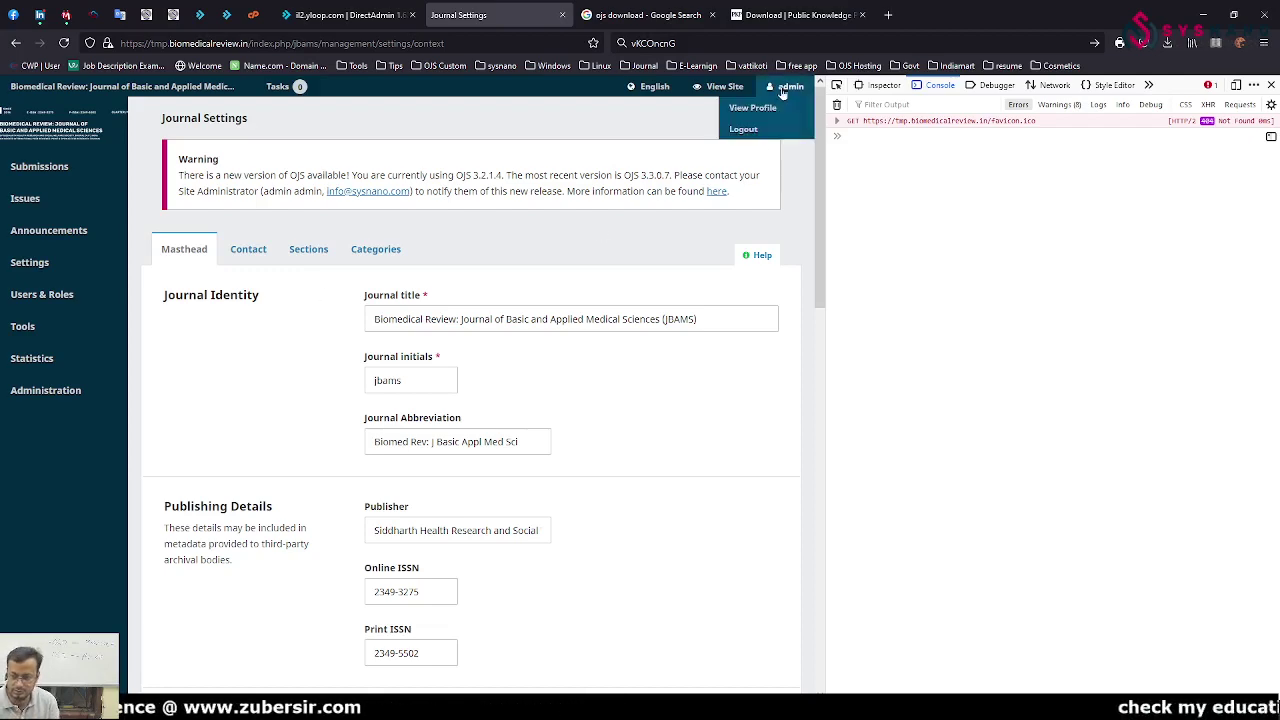
click(758, 131)
click(562, 15)
- Close the unpinned DirectAdmin, Google search and OJS download tabs and switch to DirectAdmin's Document Root Override page for the tmp subdomain
click(391, 16)
click(410, 17)
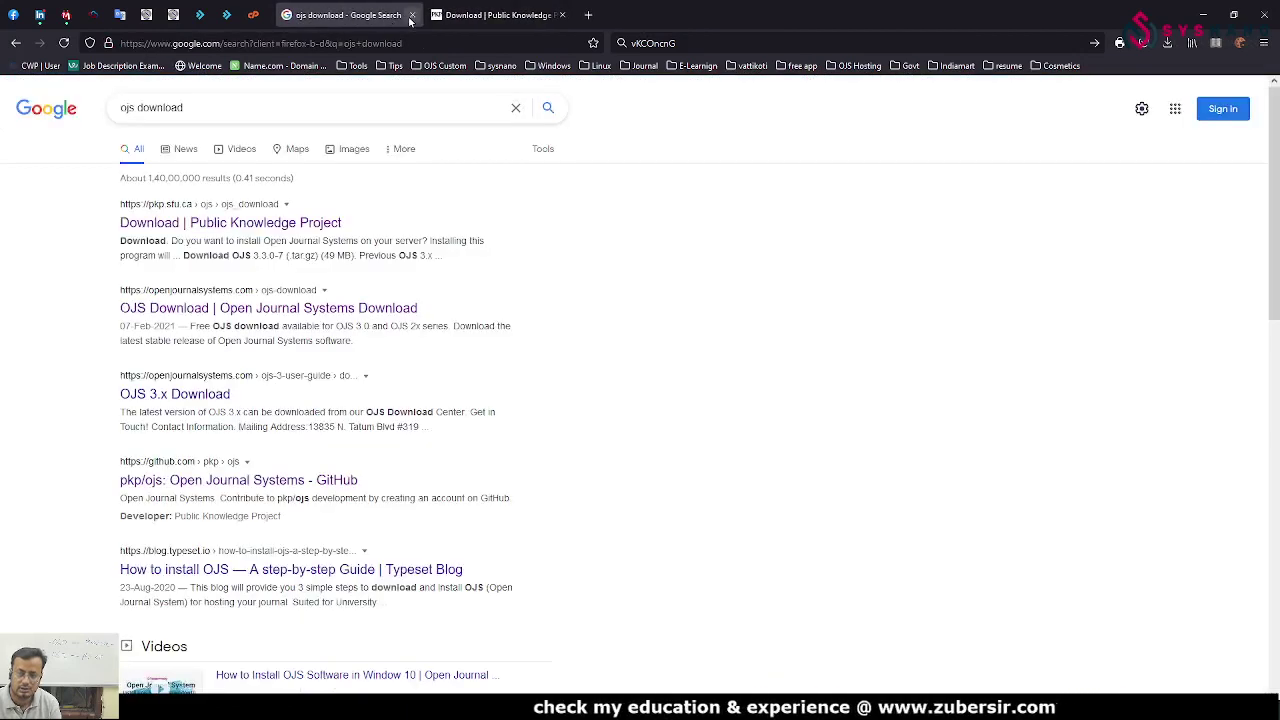
click(410, 17)
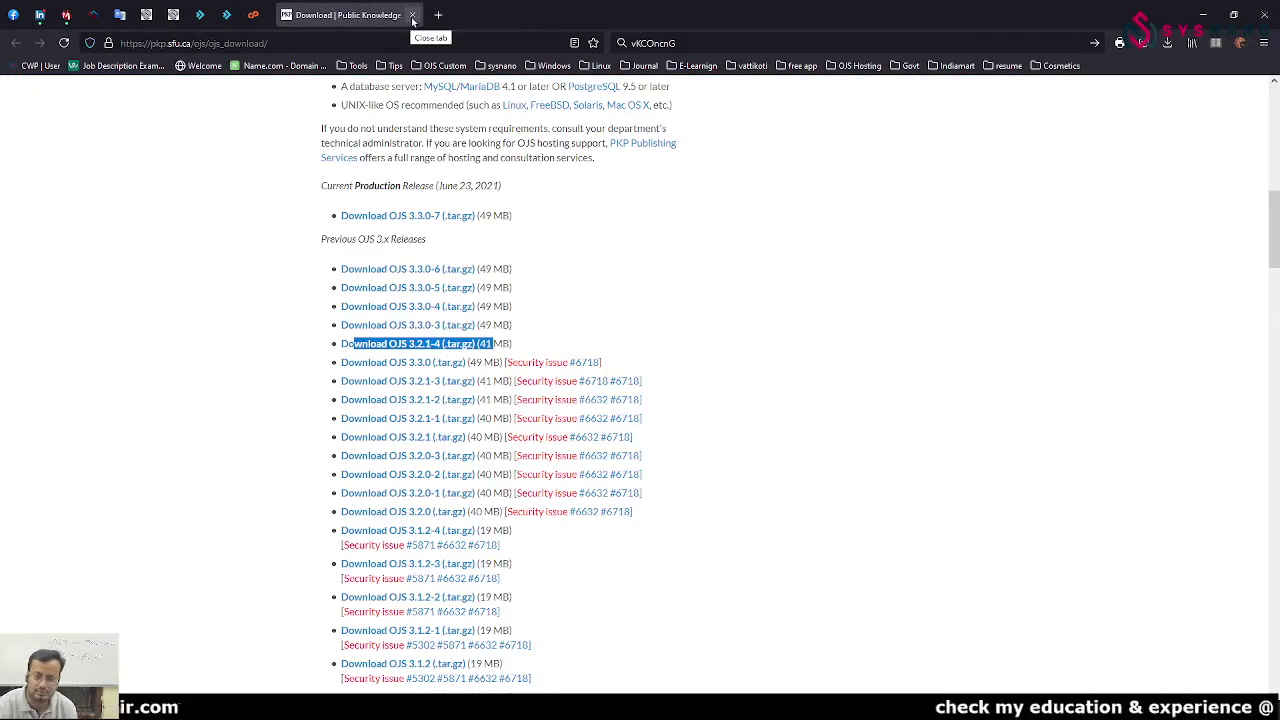
click(412, 17)
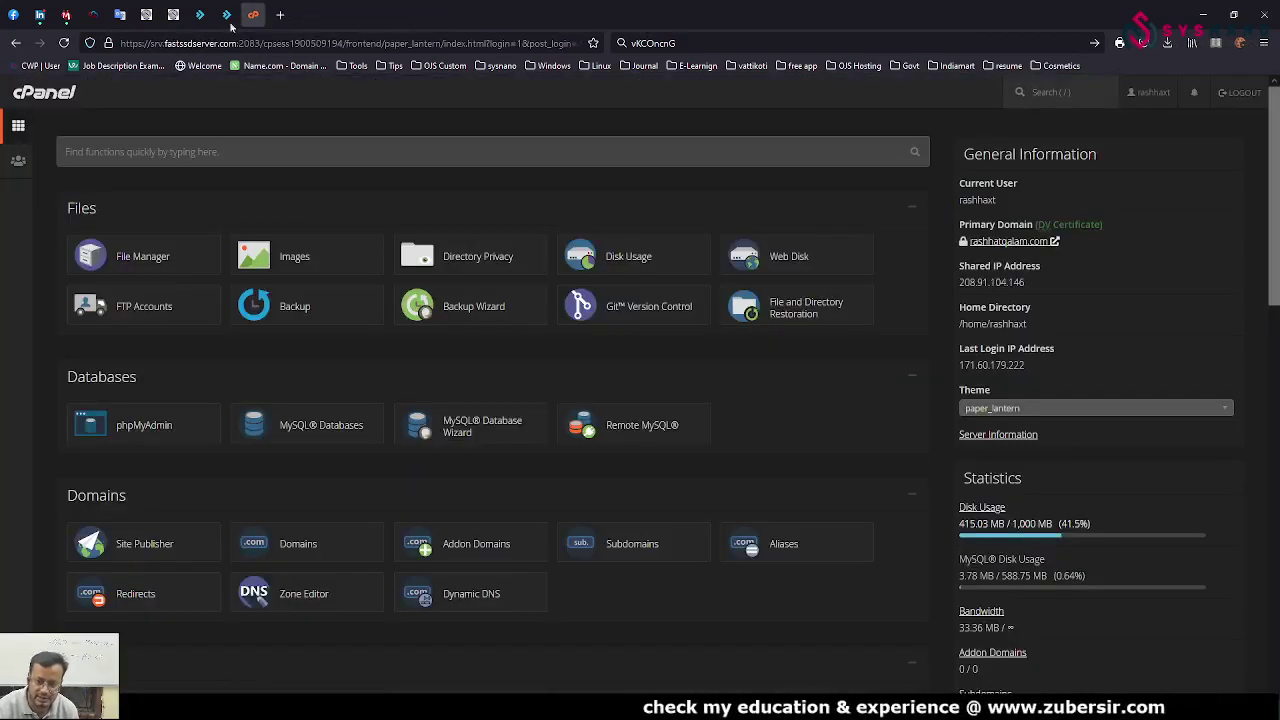
click(225, 15)
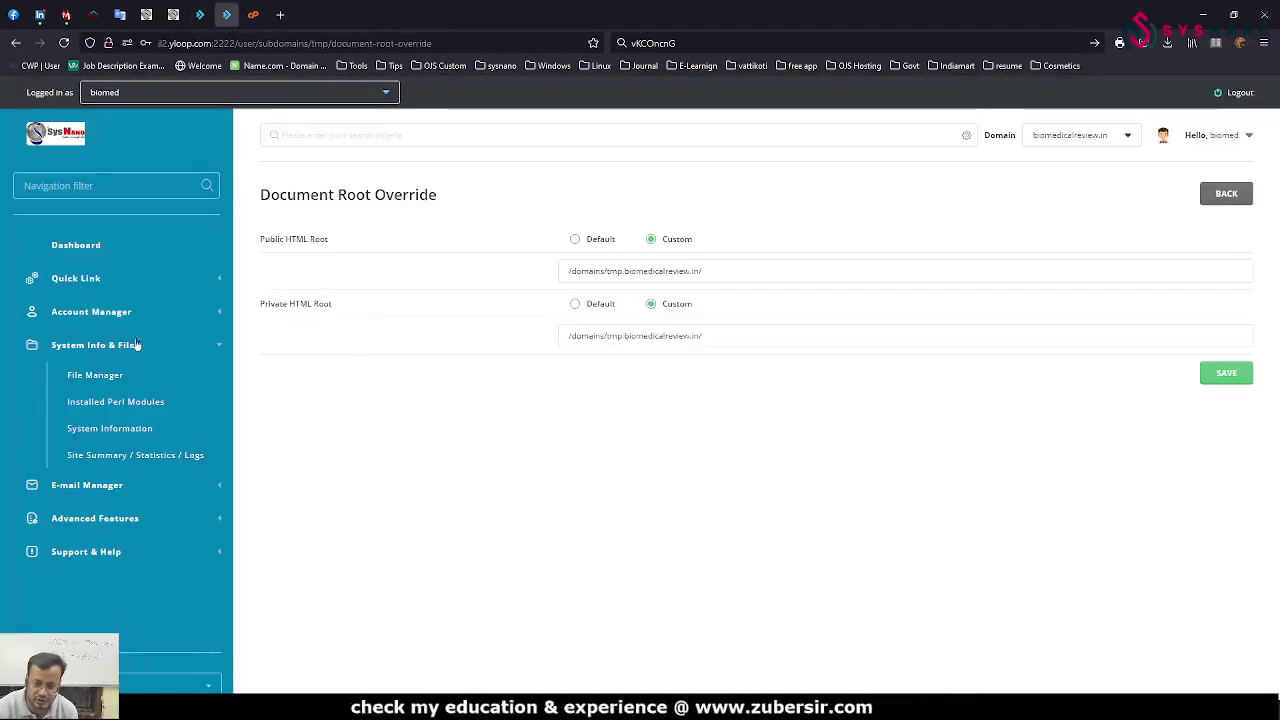